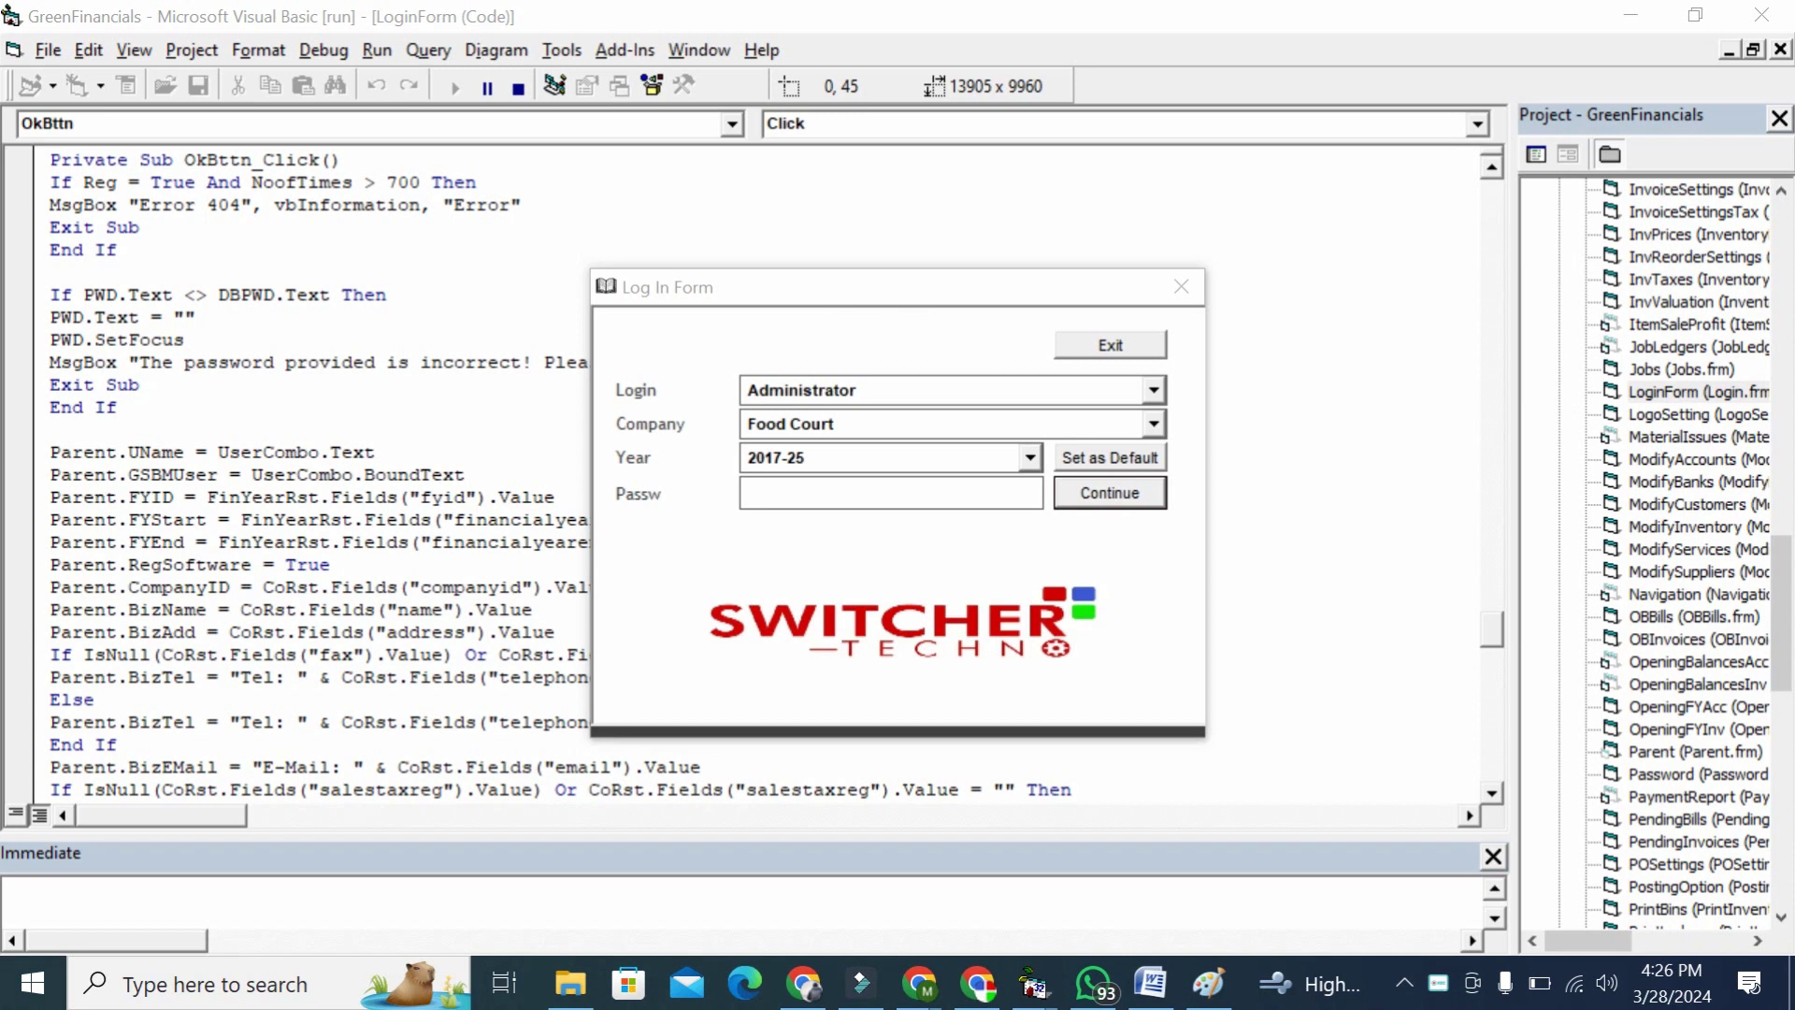
# Log in as Administrator with the account password to the Food Court company, year 2017-25
pyautogui.click(1070, 297)
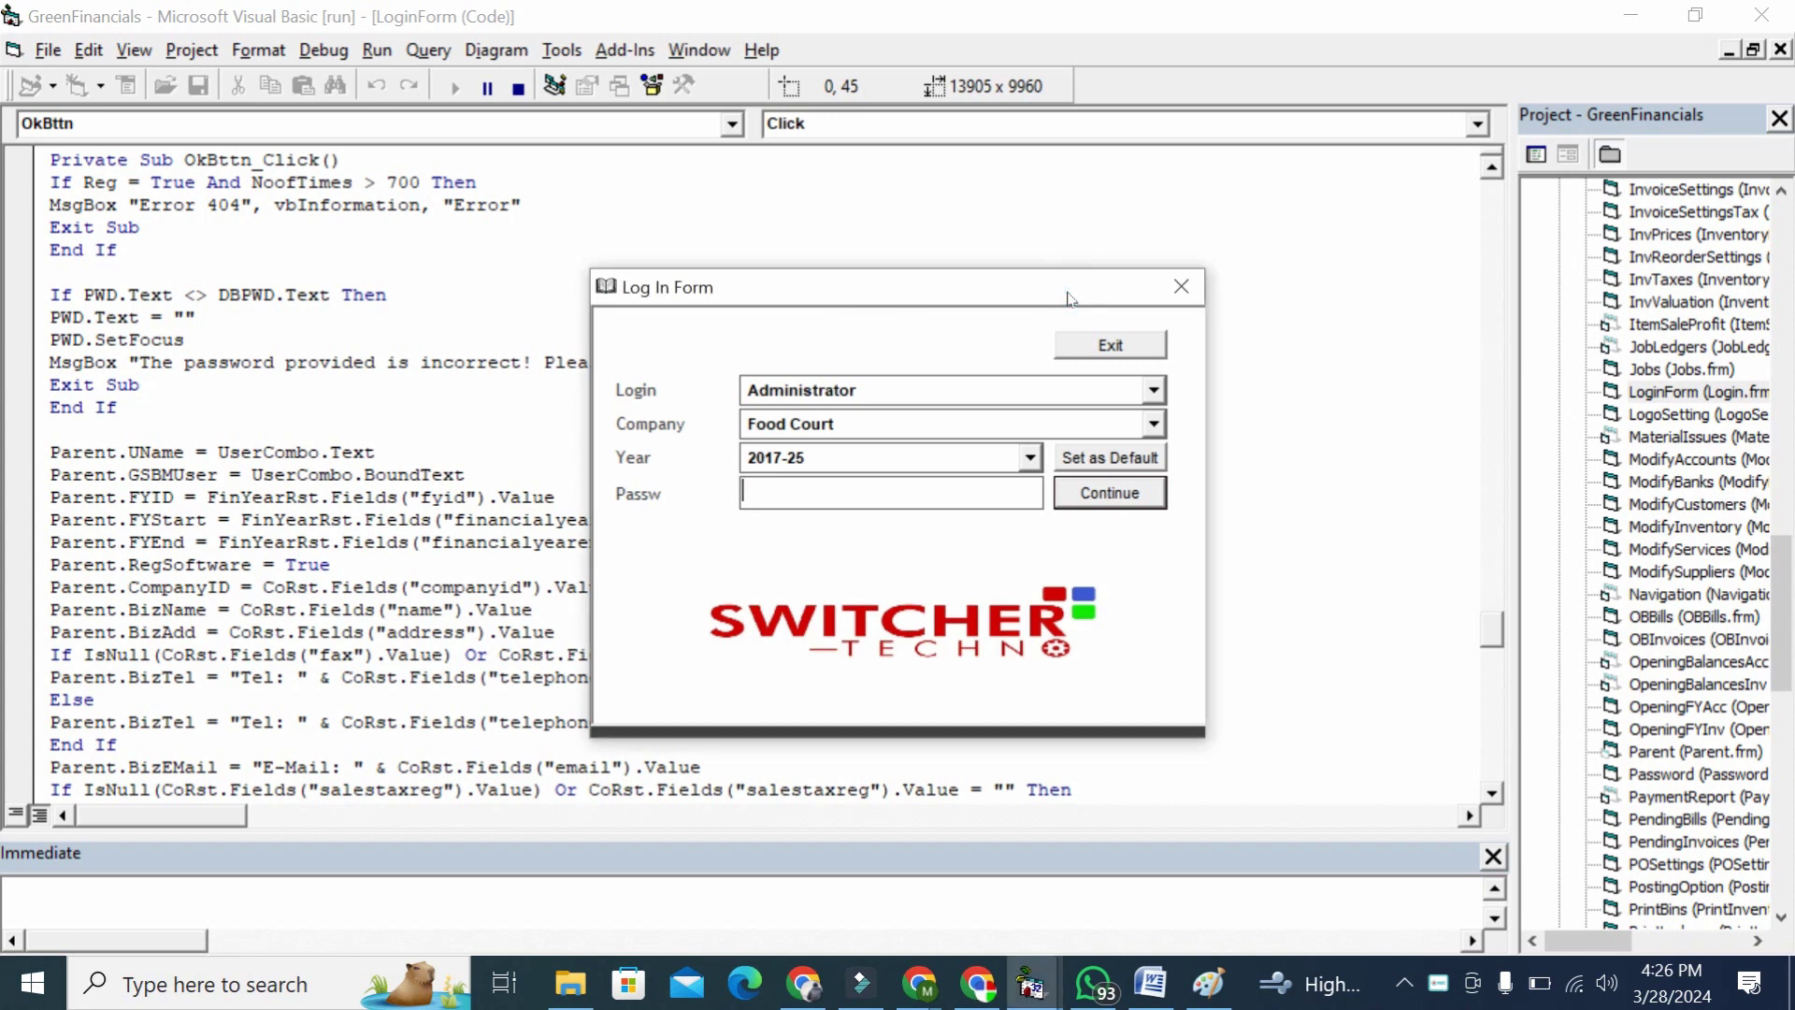
pyautogui.click(921, 390)
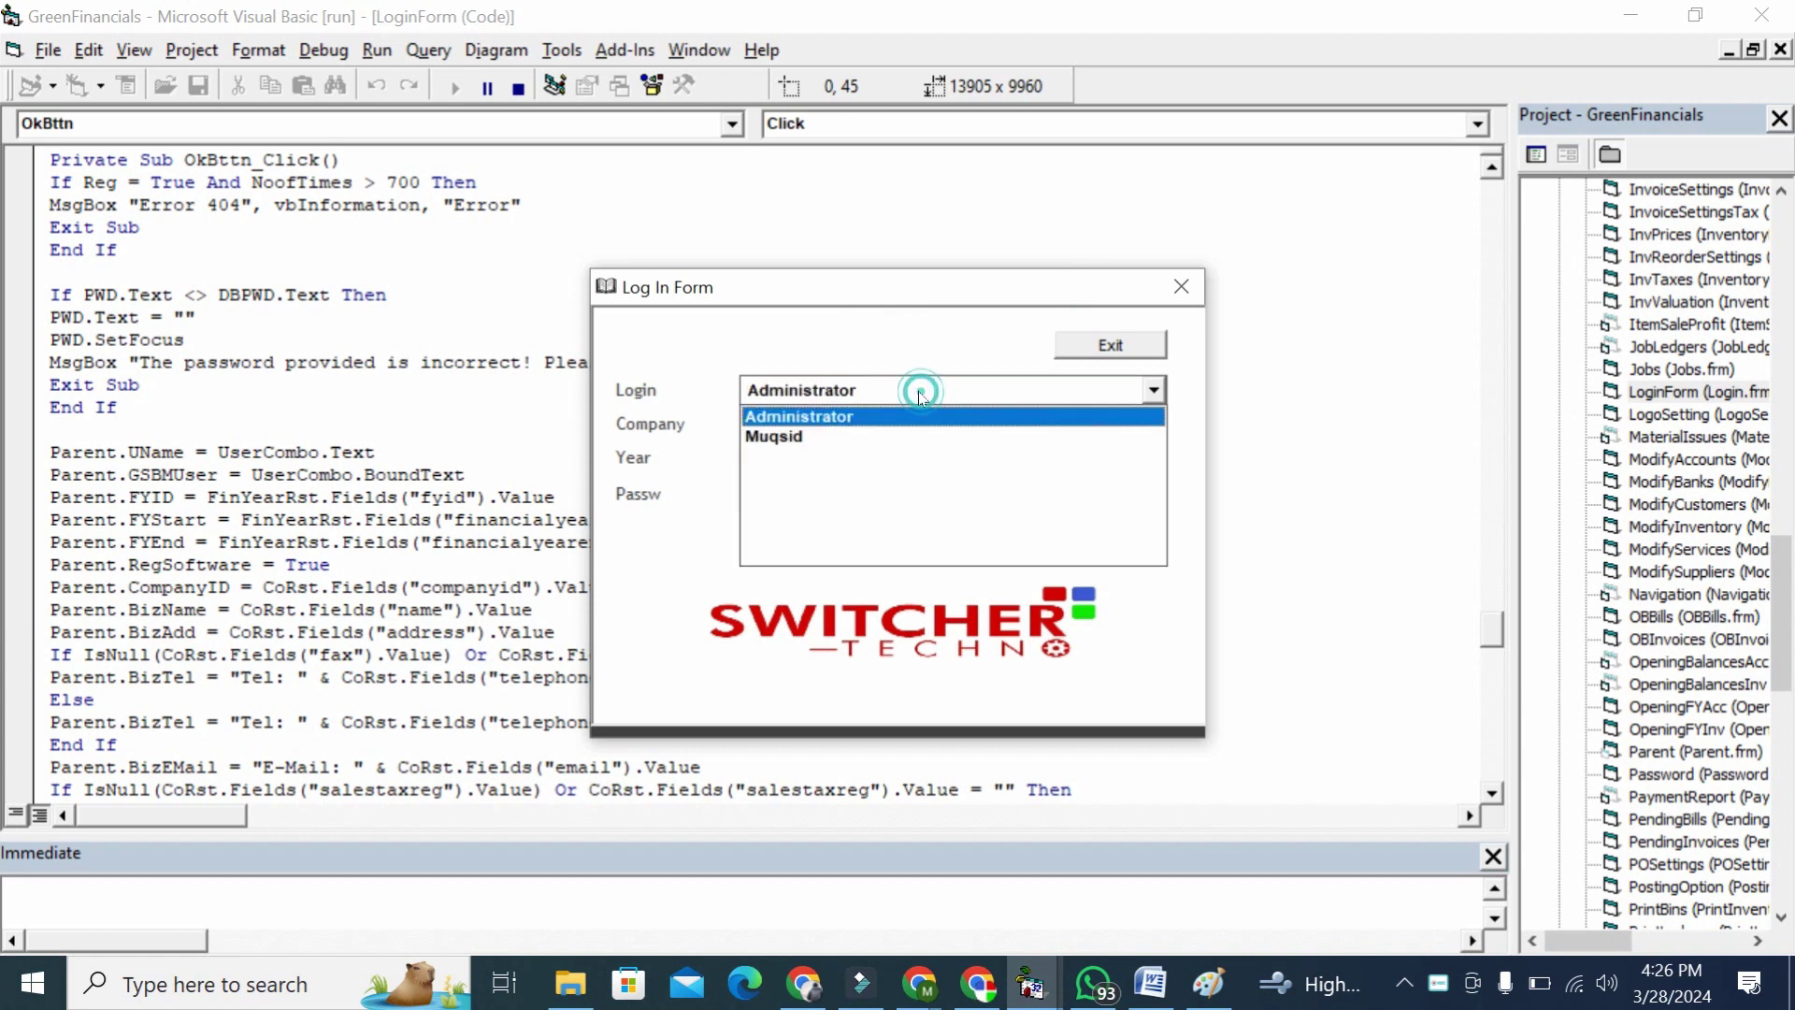
pyautogui.click(856, 416)
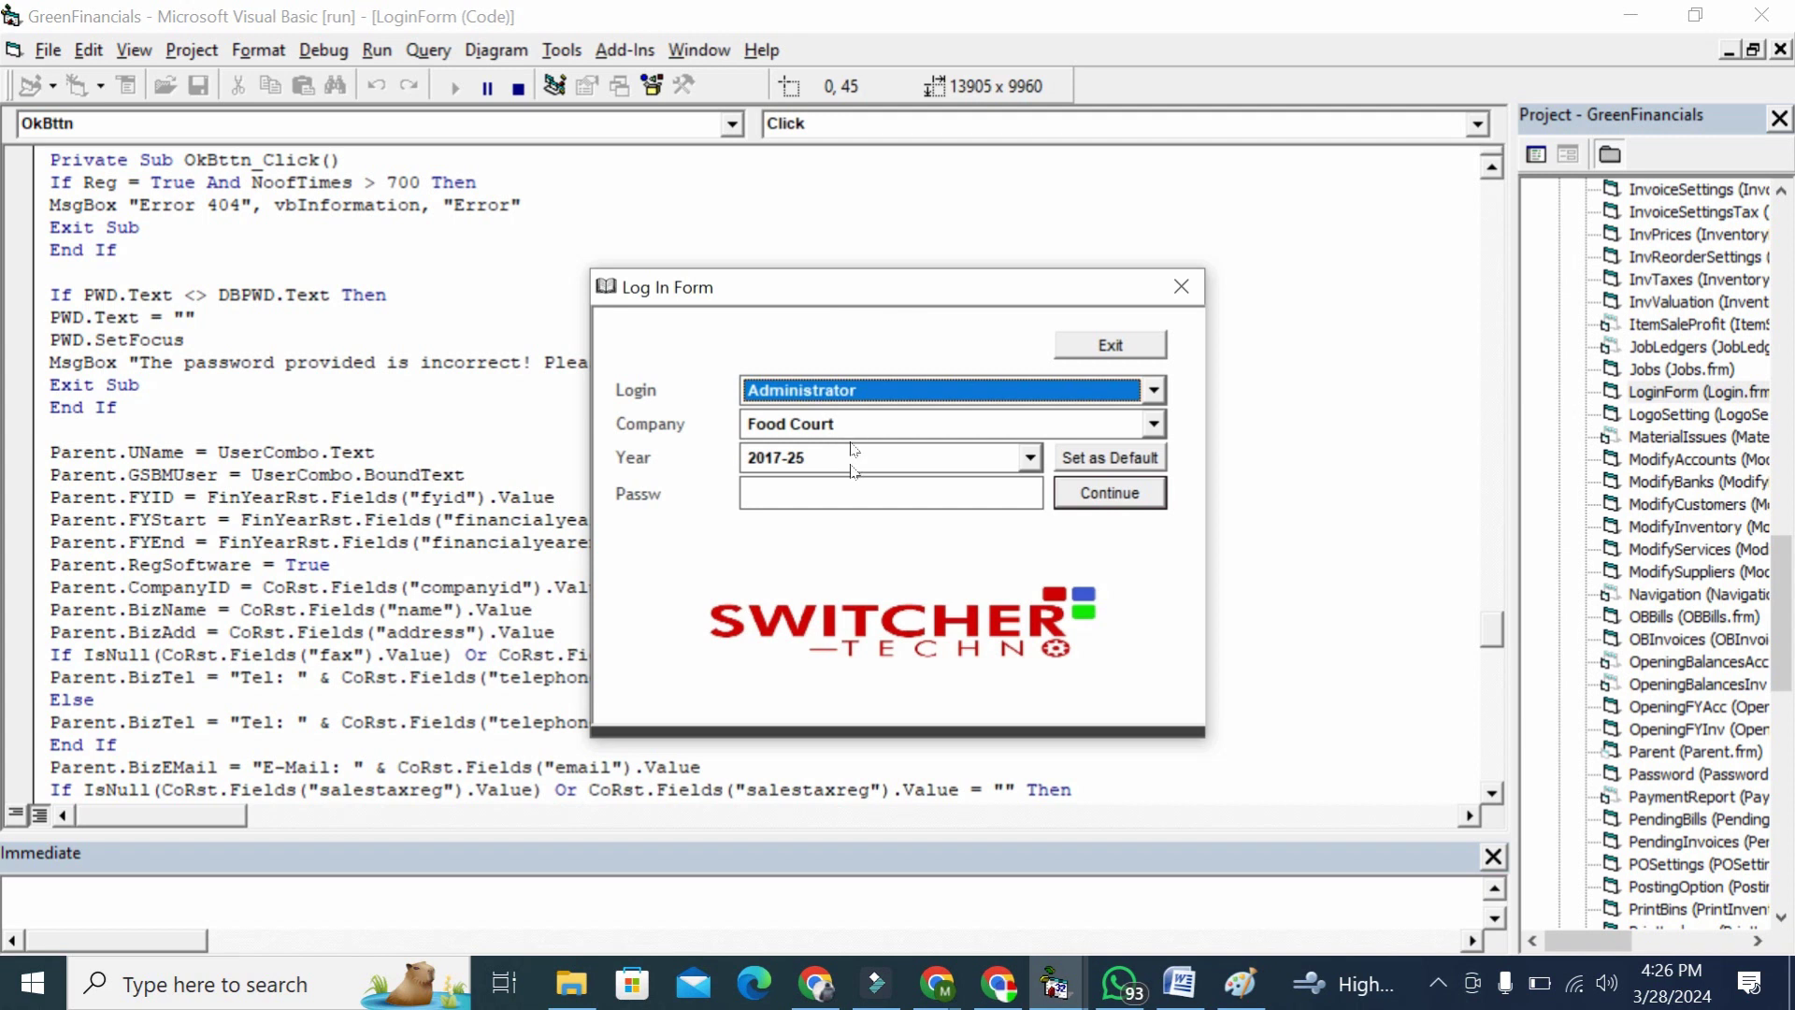
pyautogui.click(853, 493)
pyautogui.press('Return')
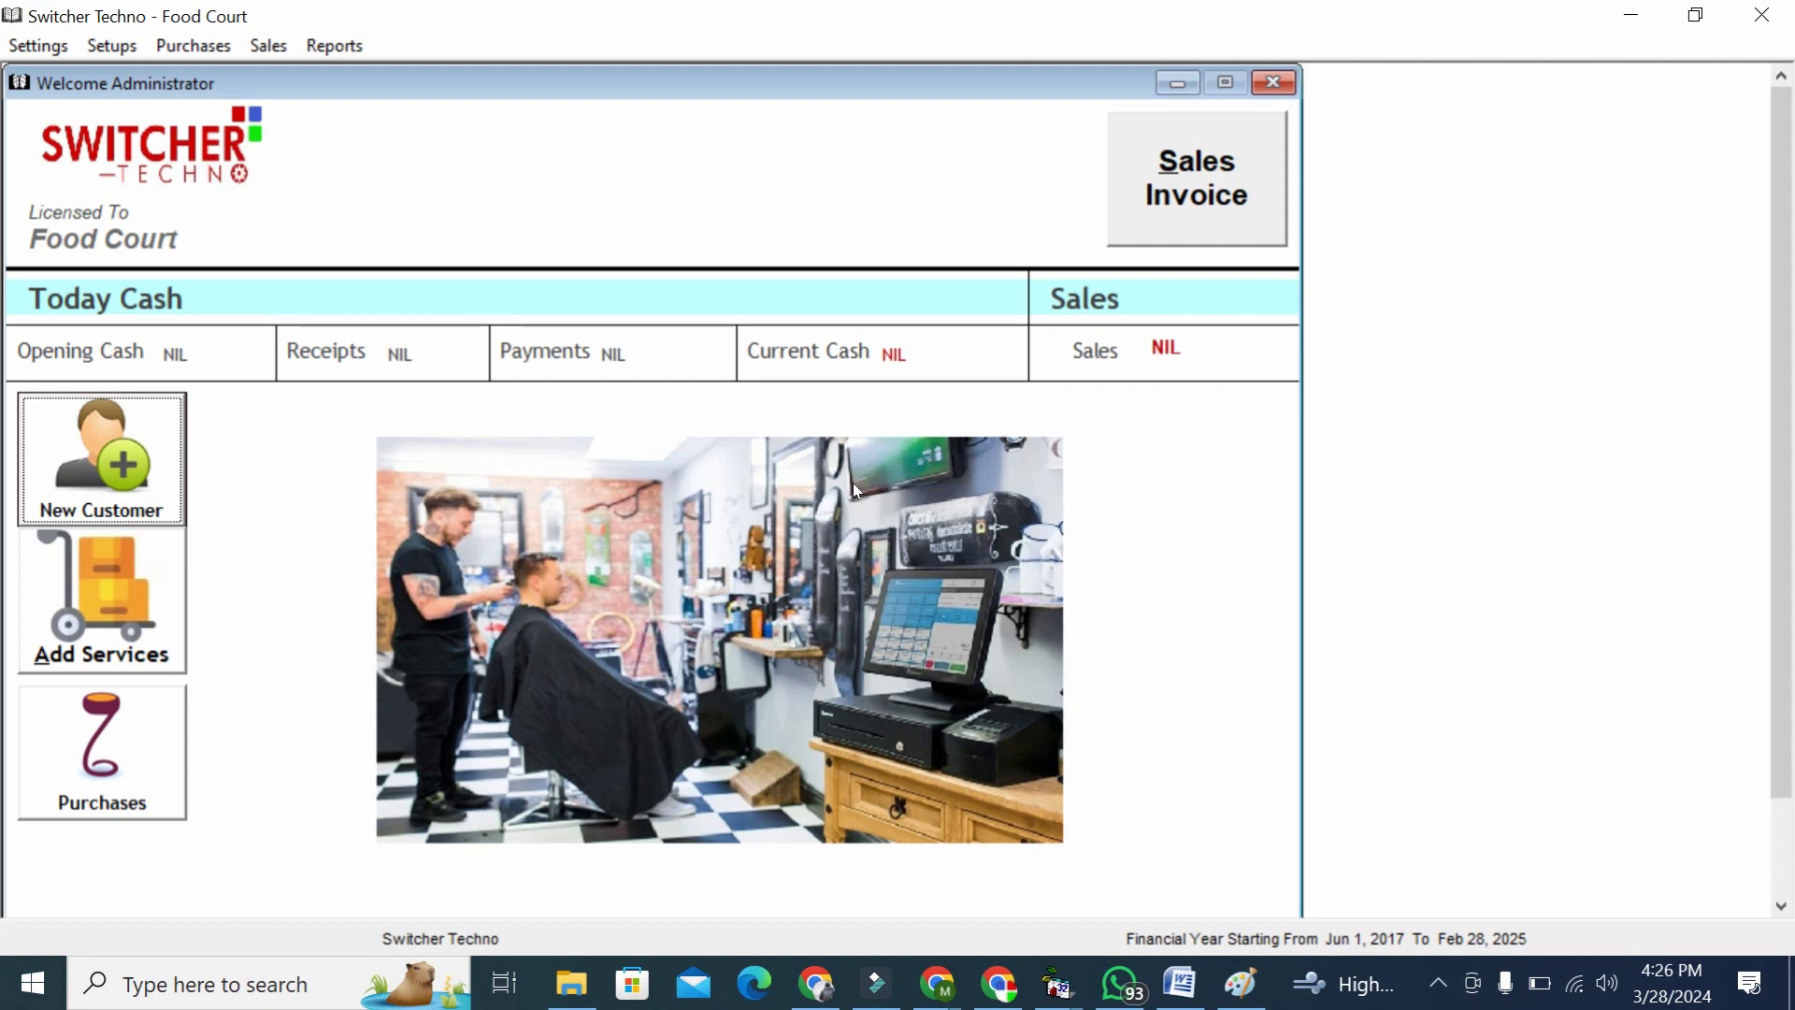
pyautogui.click(66, 52)
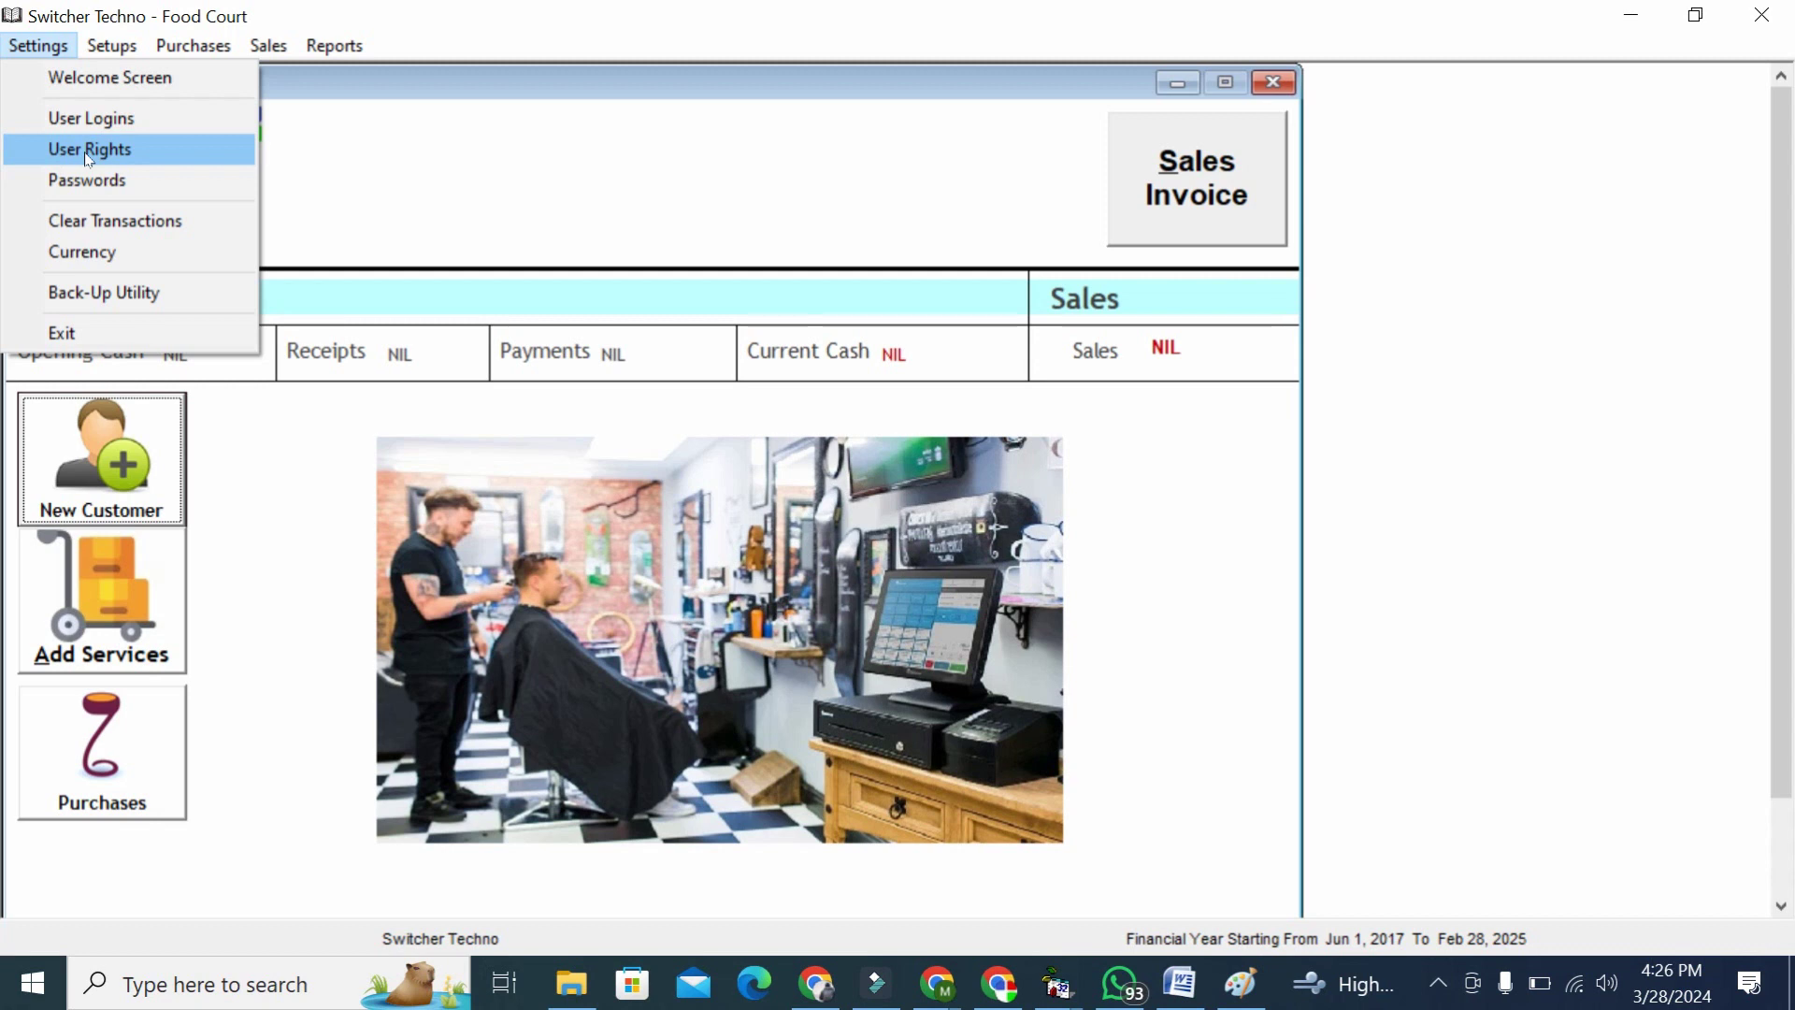
pyautogui.click(89, 252)
pyautogui.click(801, 479)
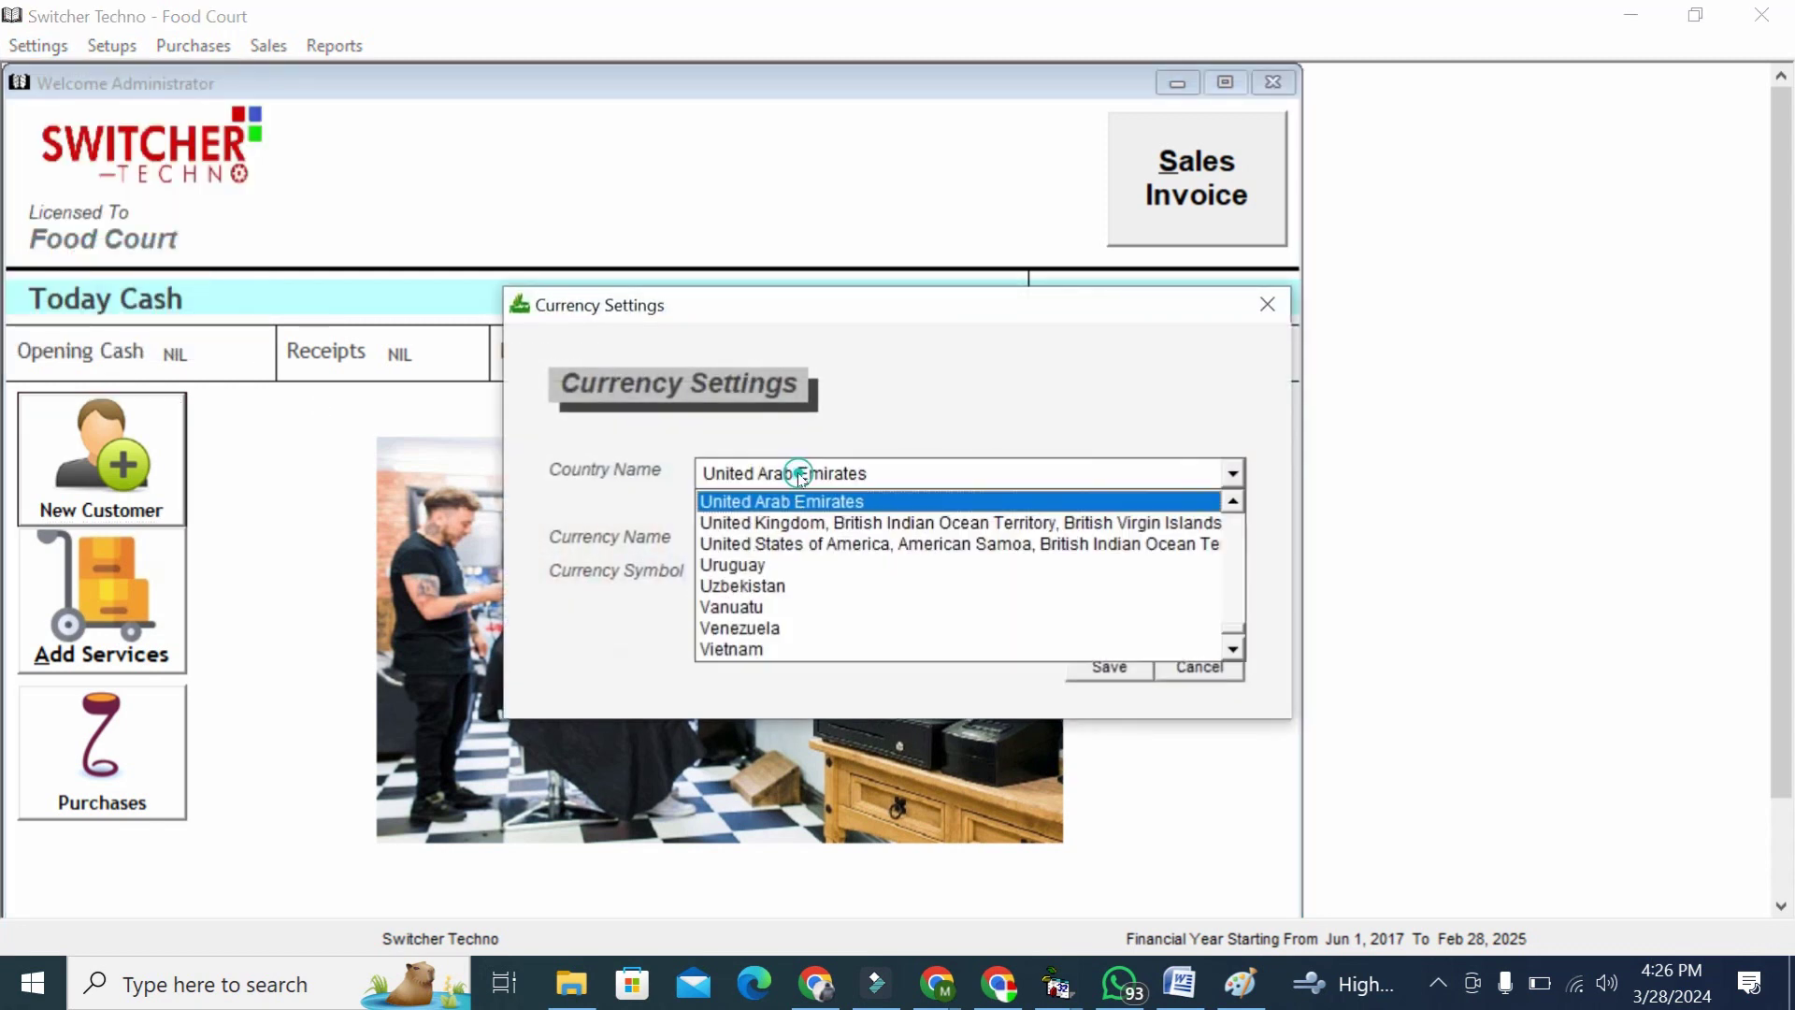
pyautogui.click(802, 478)
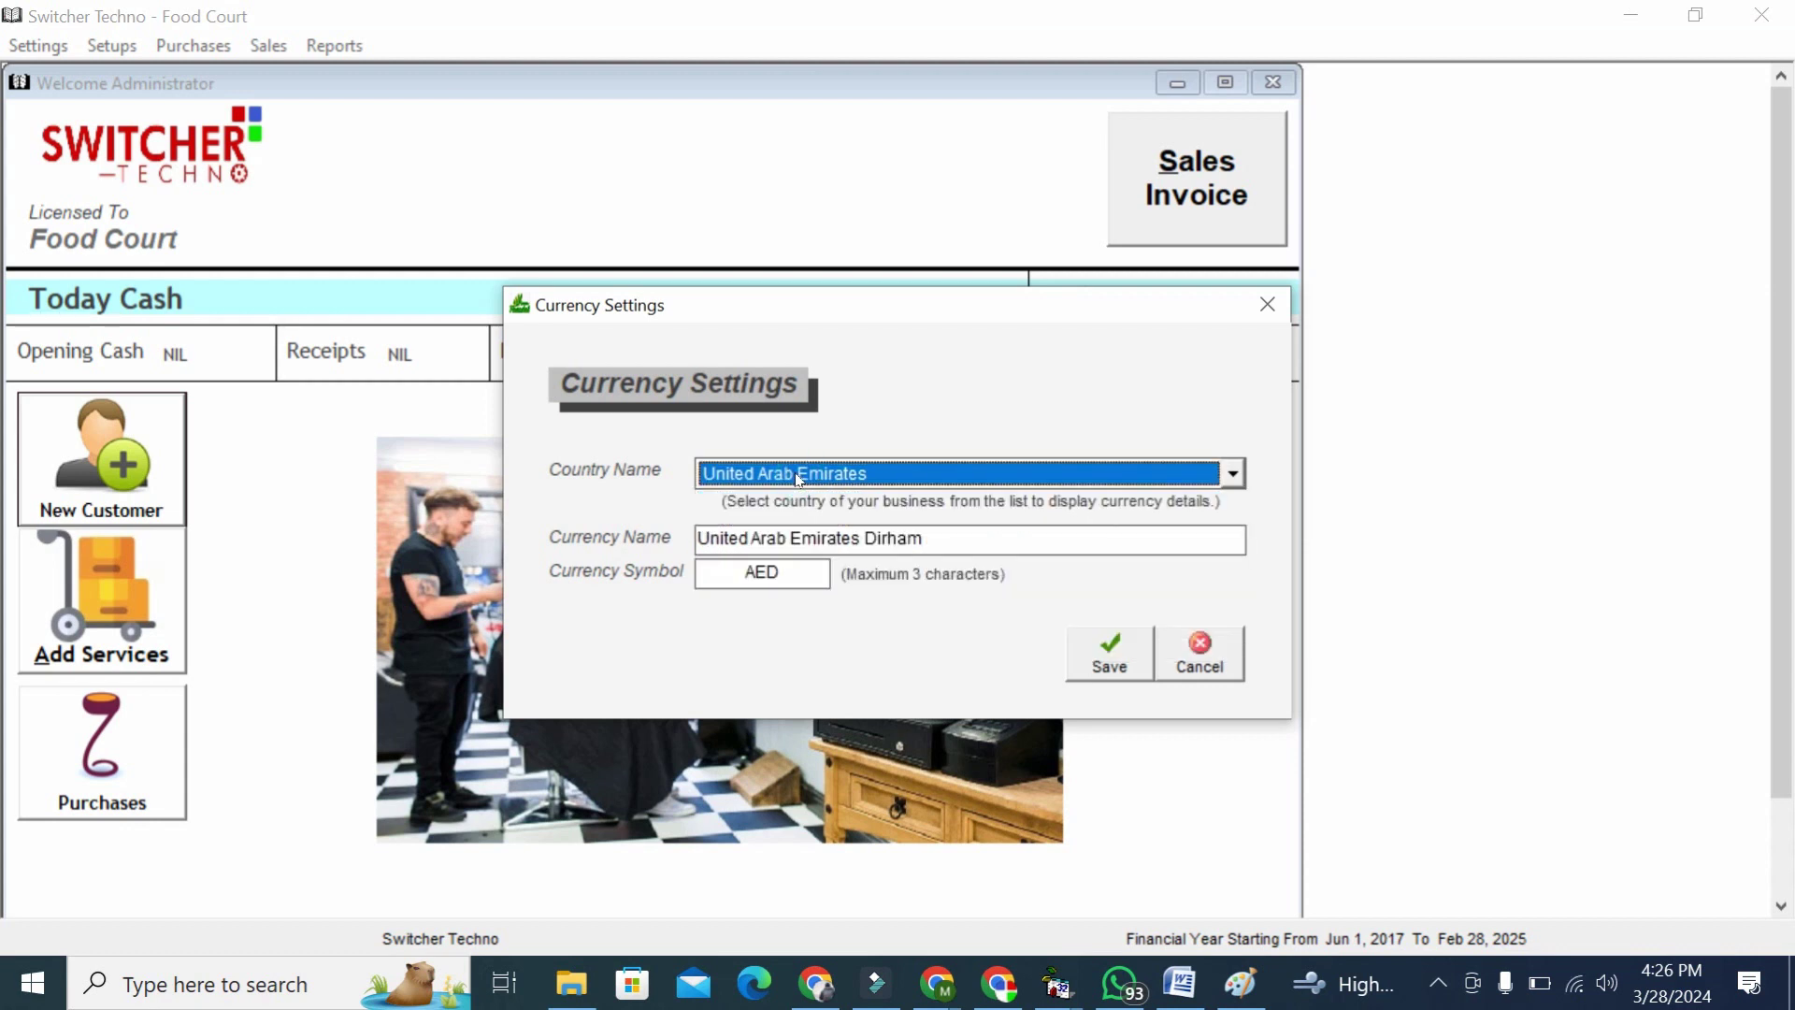
pyautogui.click(799, 478)
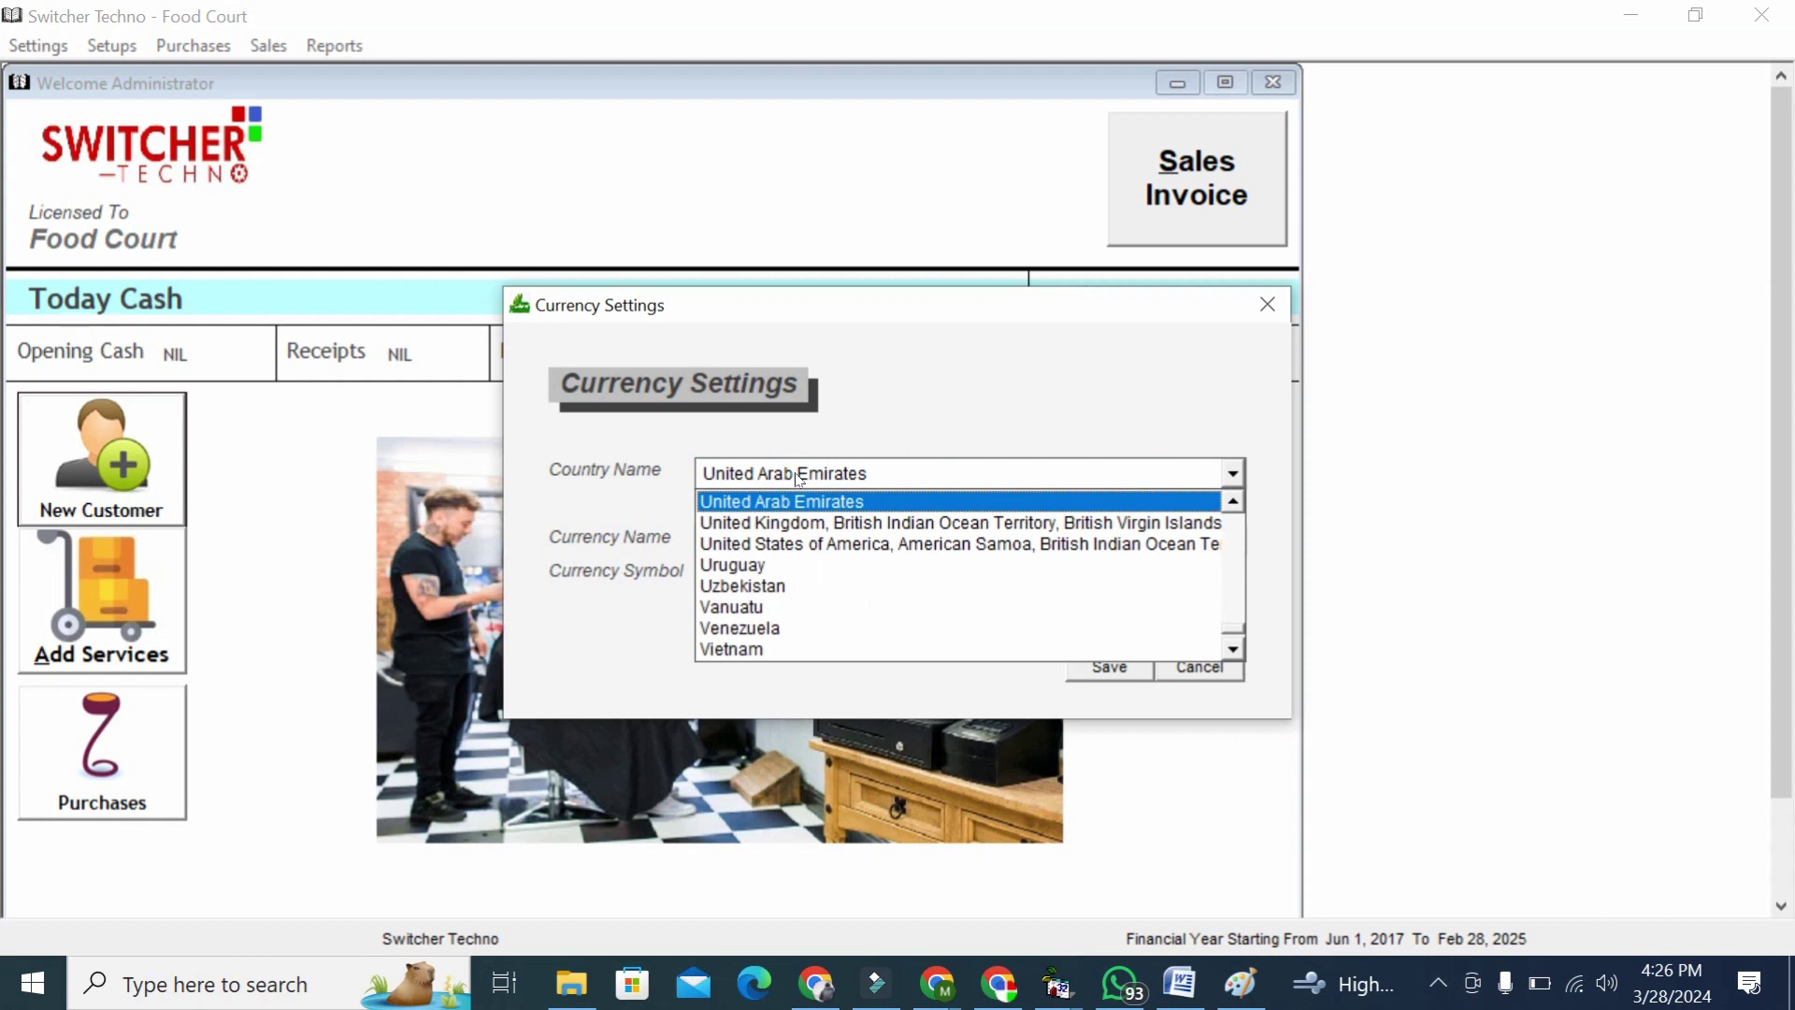
pyautogui.click(1241, 555)
pyautogui.click(1241, 556)
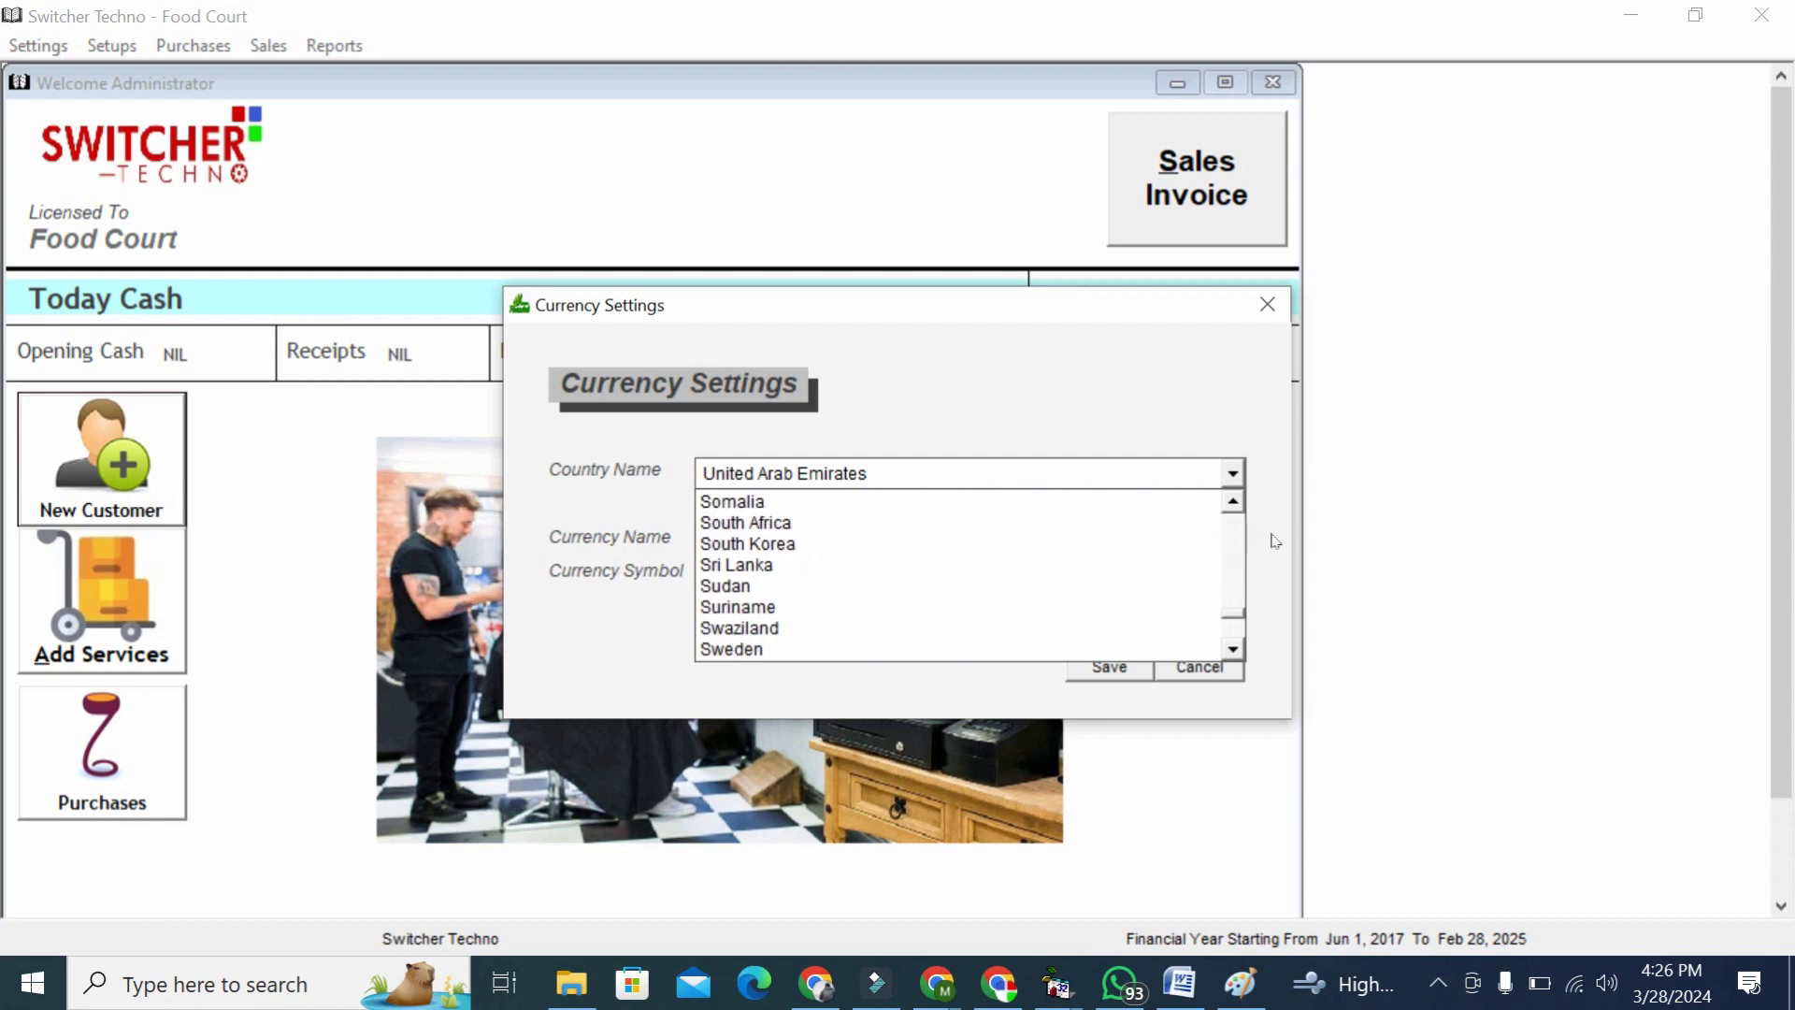
pyautogui.click(1273, 538)
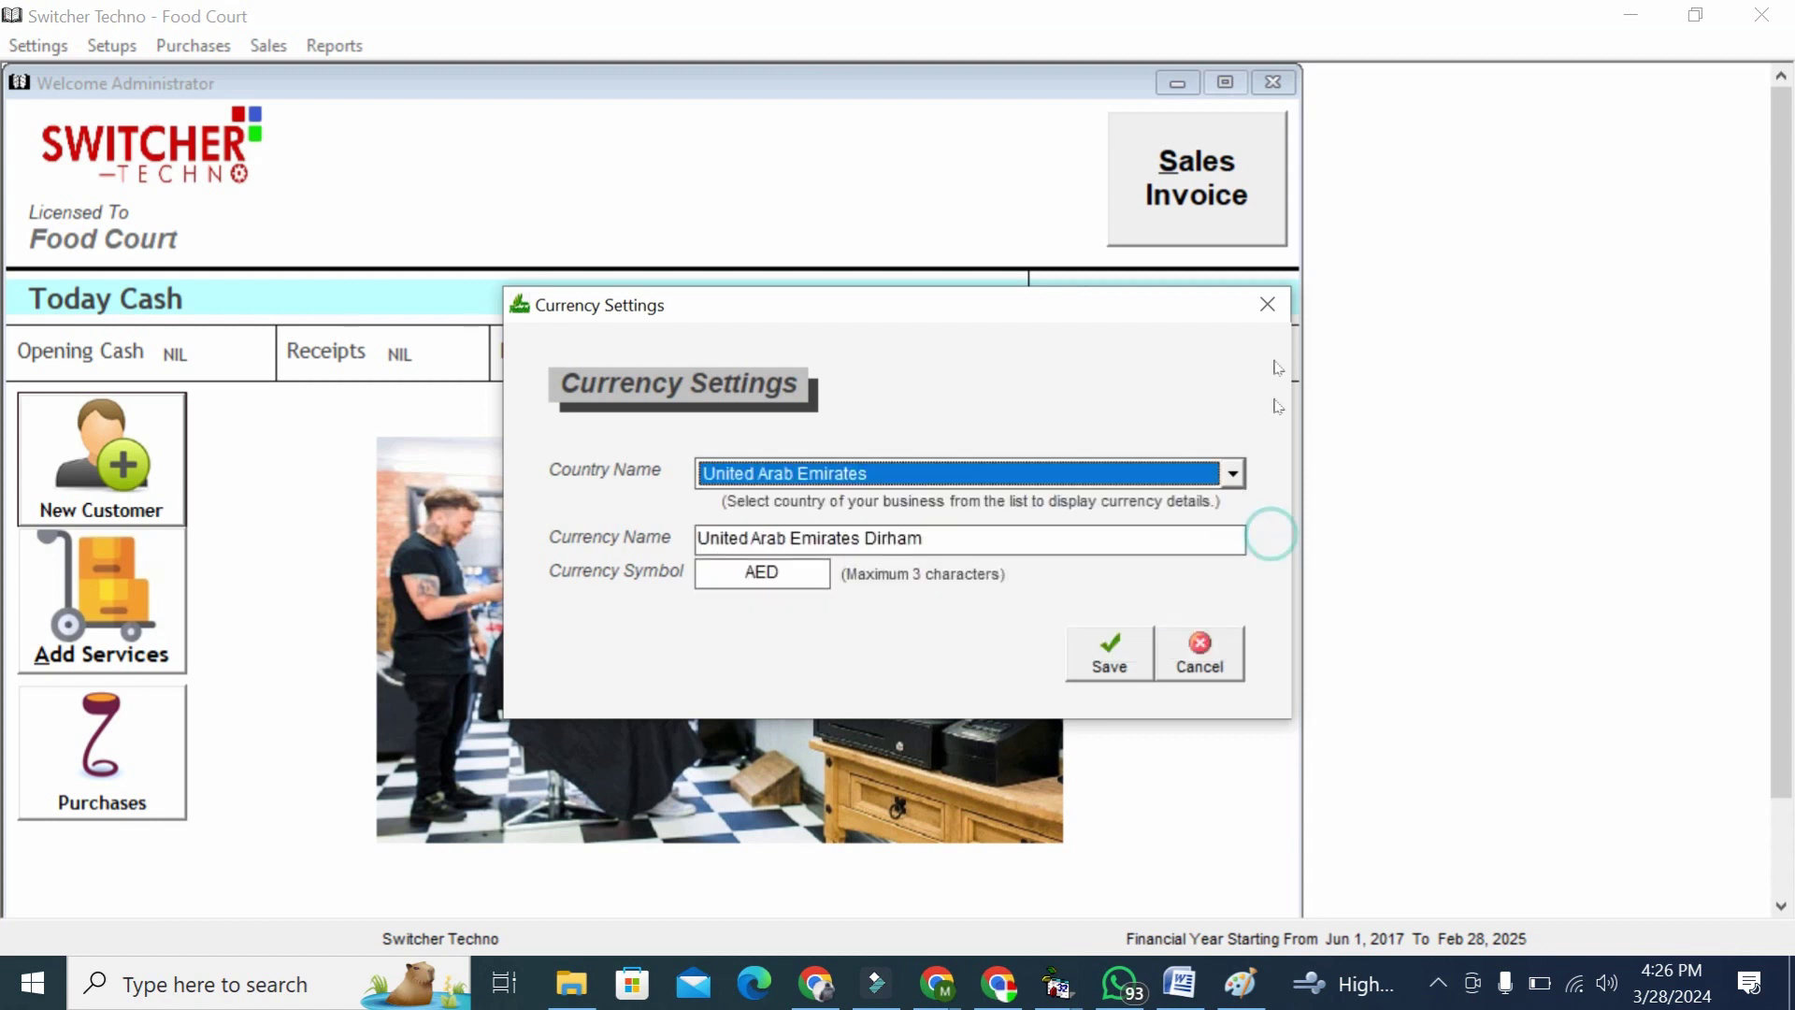
pyautogui.click(1268, 311)
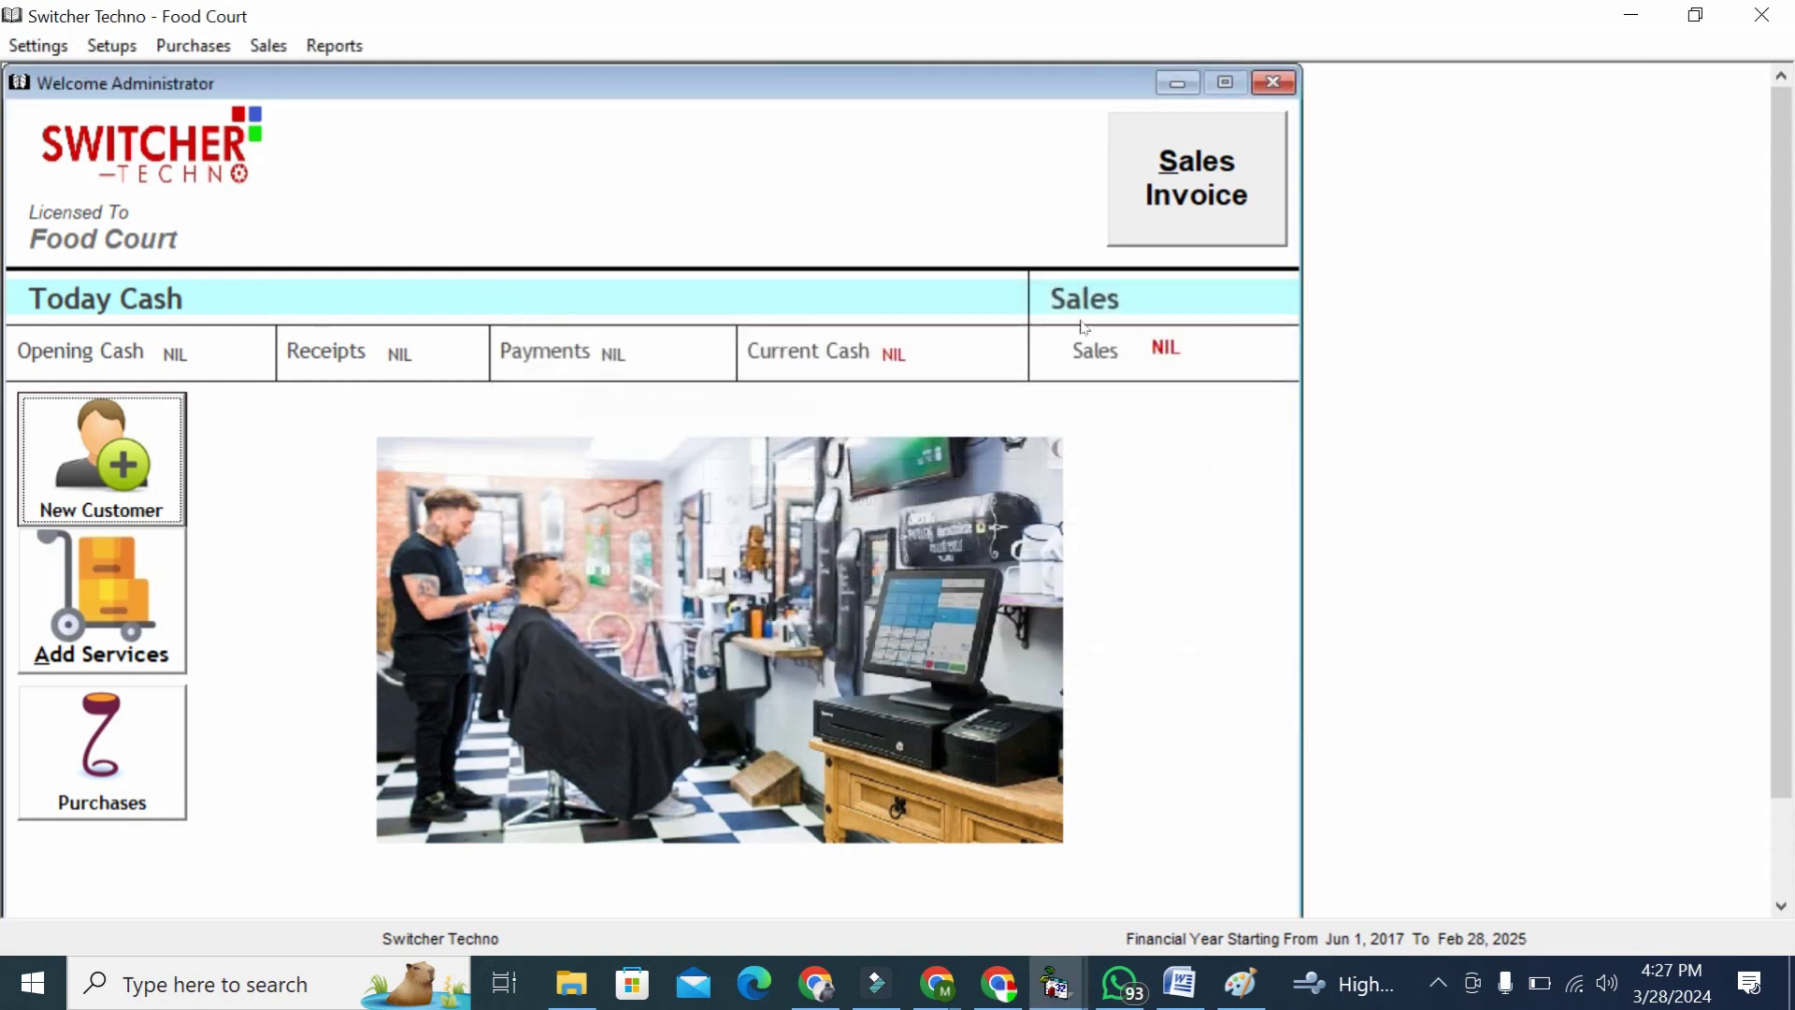
pyautogui.click(98, 592)
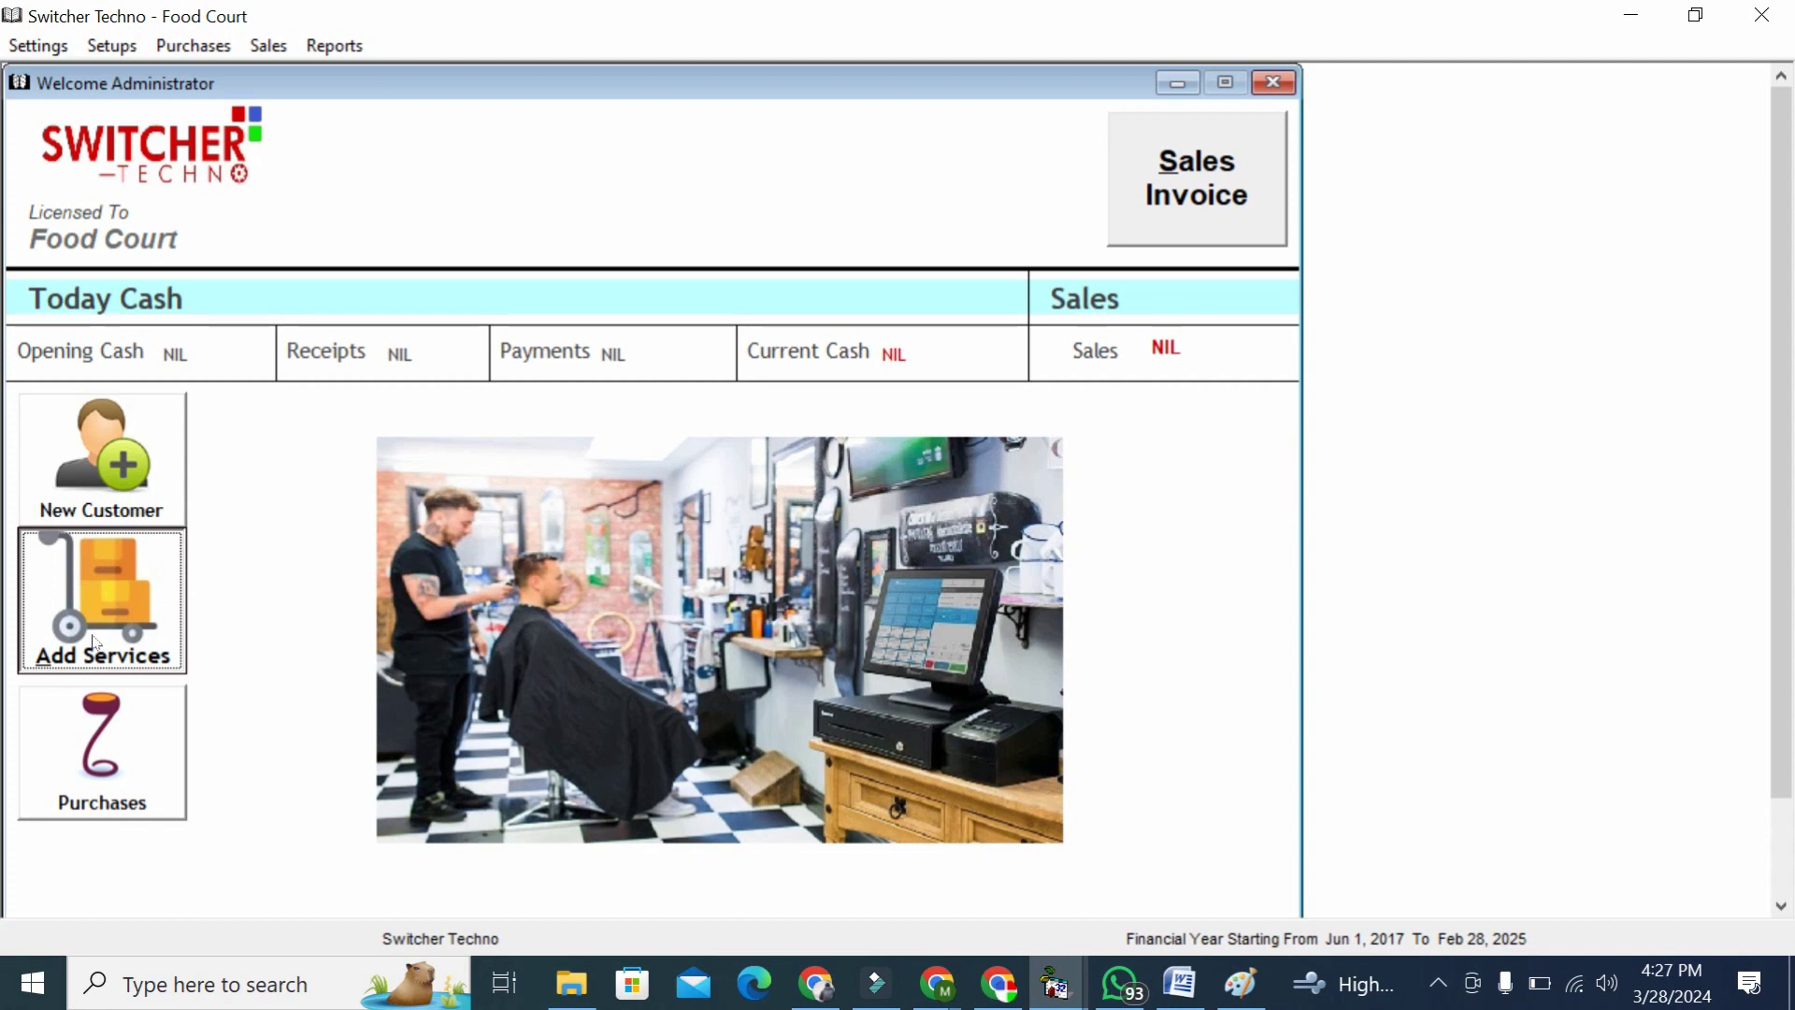
# Add Facial and Threading as service sub-categories under the Menu category
pyautogui.click(96, 641)
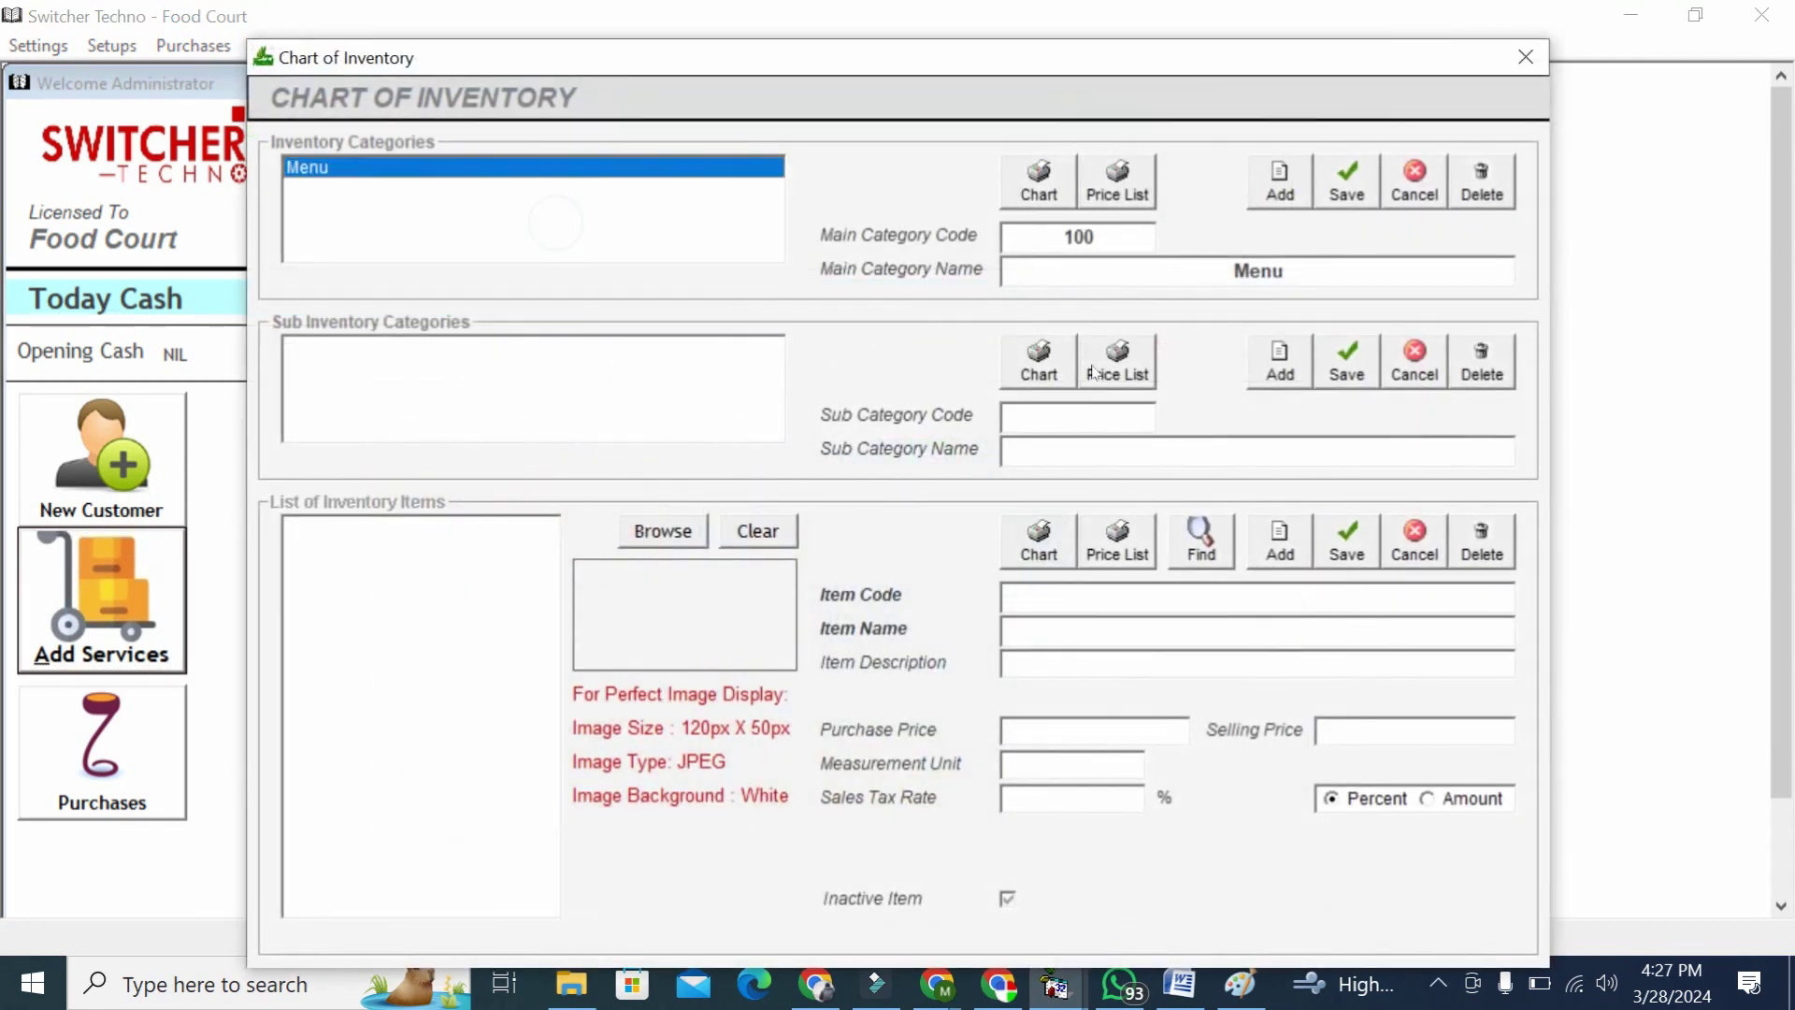
pyautogui.click(1280, 383)
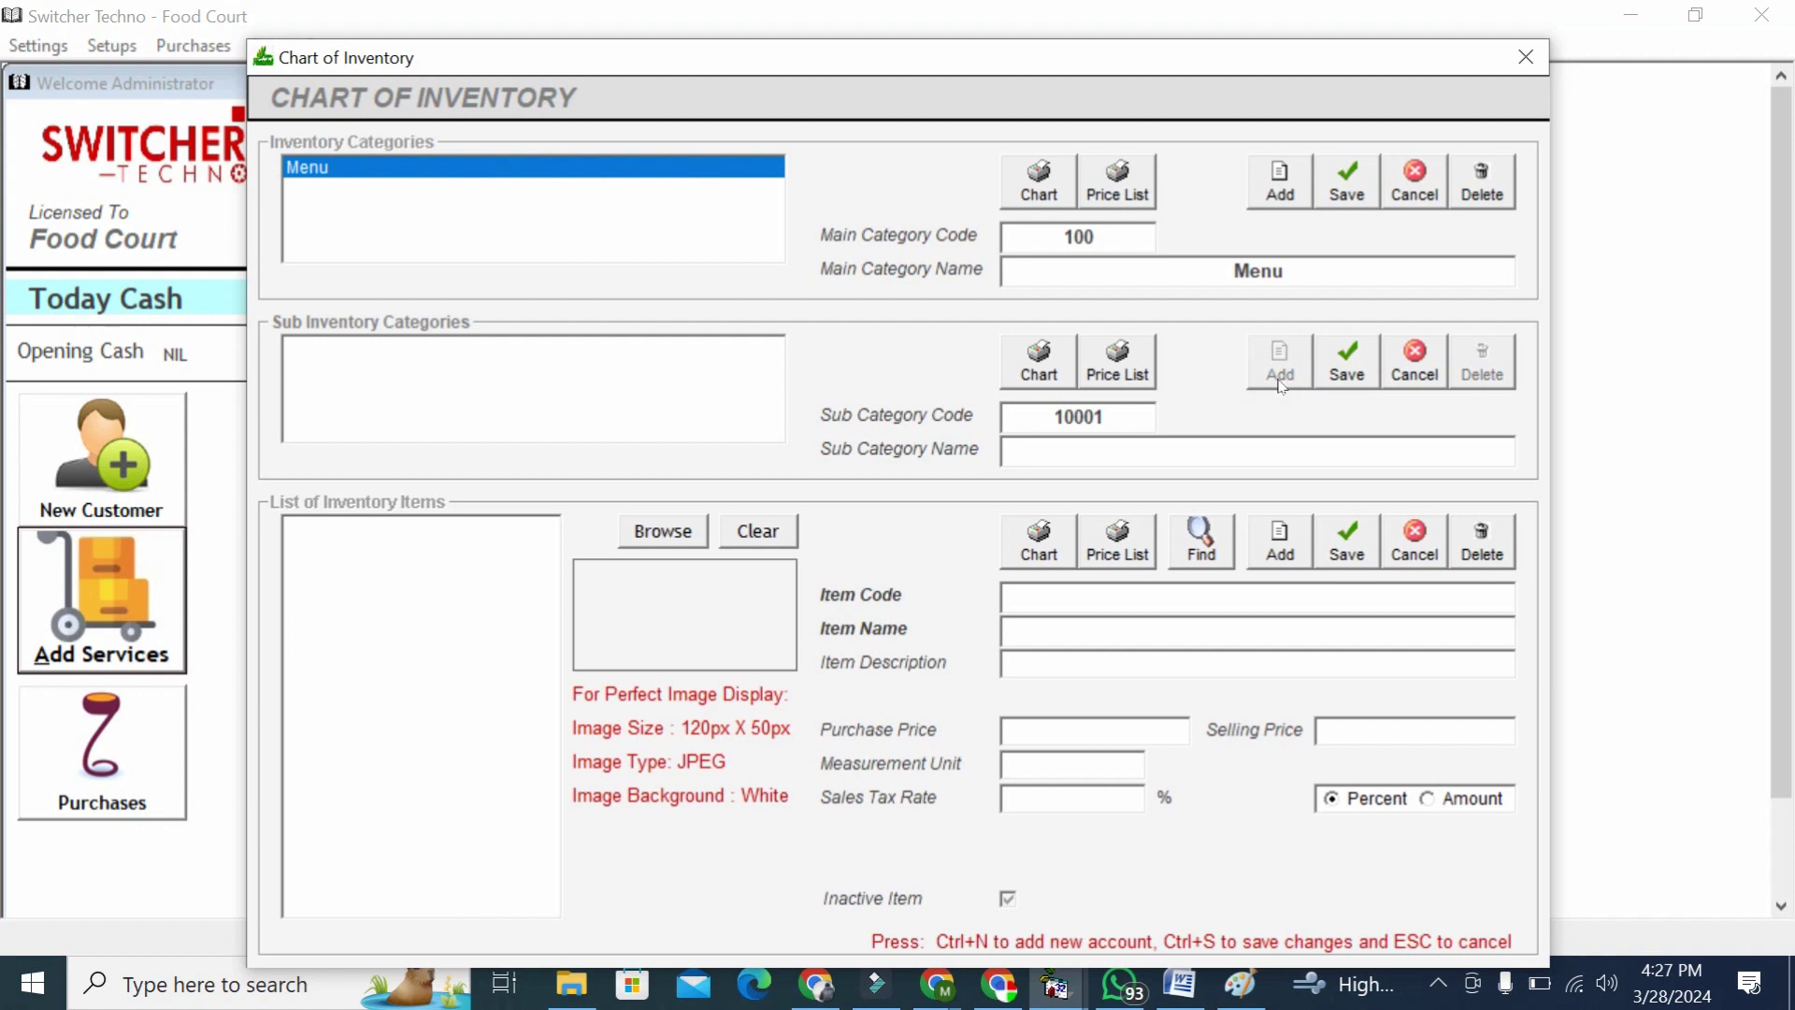
pyautogui.write('Facial')
pyautogui.click(1344, 369)
pyautogui.click(1277, 367)
pyautogui.write('Threading')
pyautogui.click(1347, 365)
# Add Massage as a third service sub-category under Menu
pyautogui.click(1280, 365)
pyautogui.write('S')
pyautogui.press('BackSpace')
pyautogui.write('Massage')
pyautogui.click(1345, 365)
pyautogui.click(692, 345)
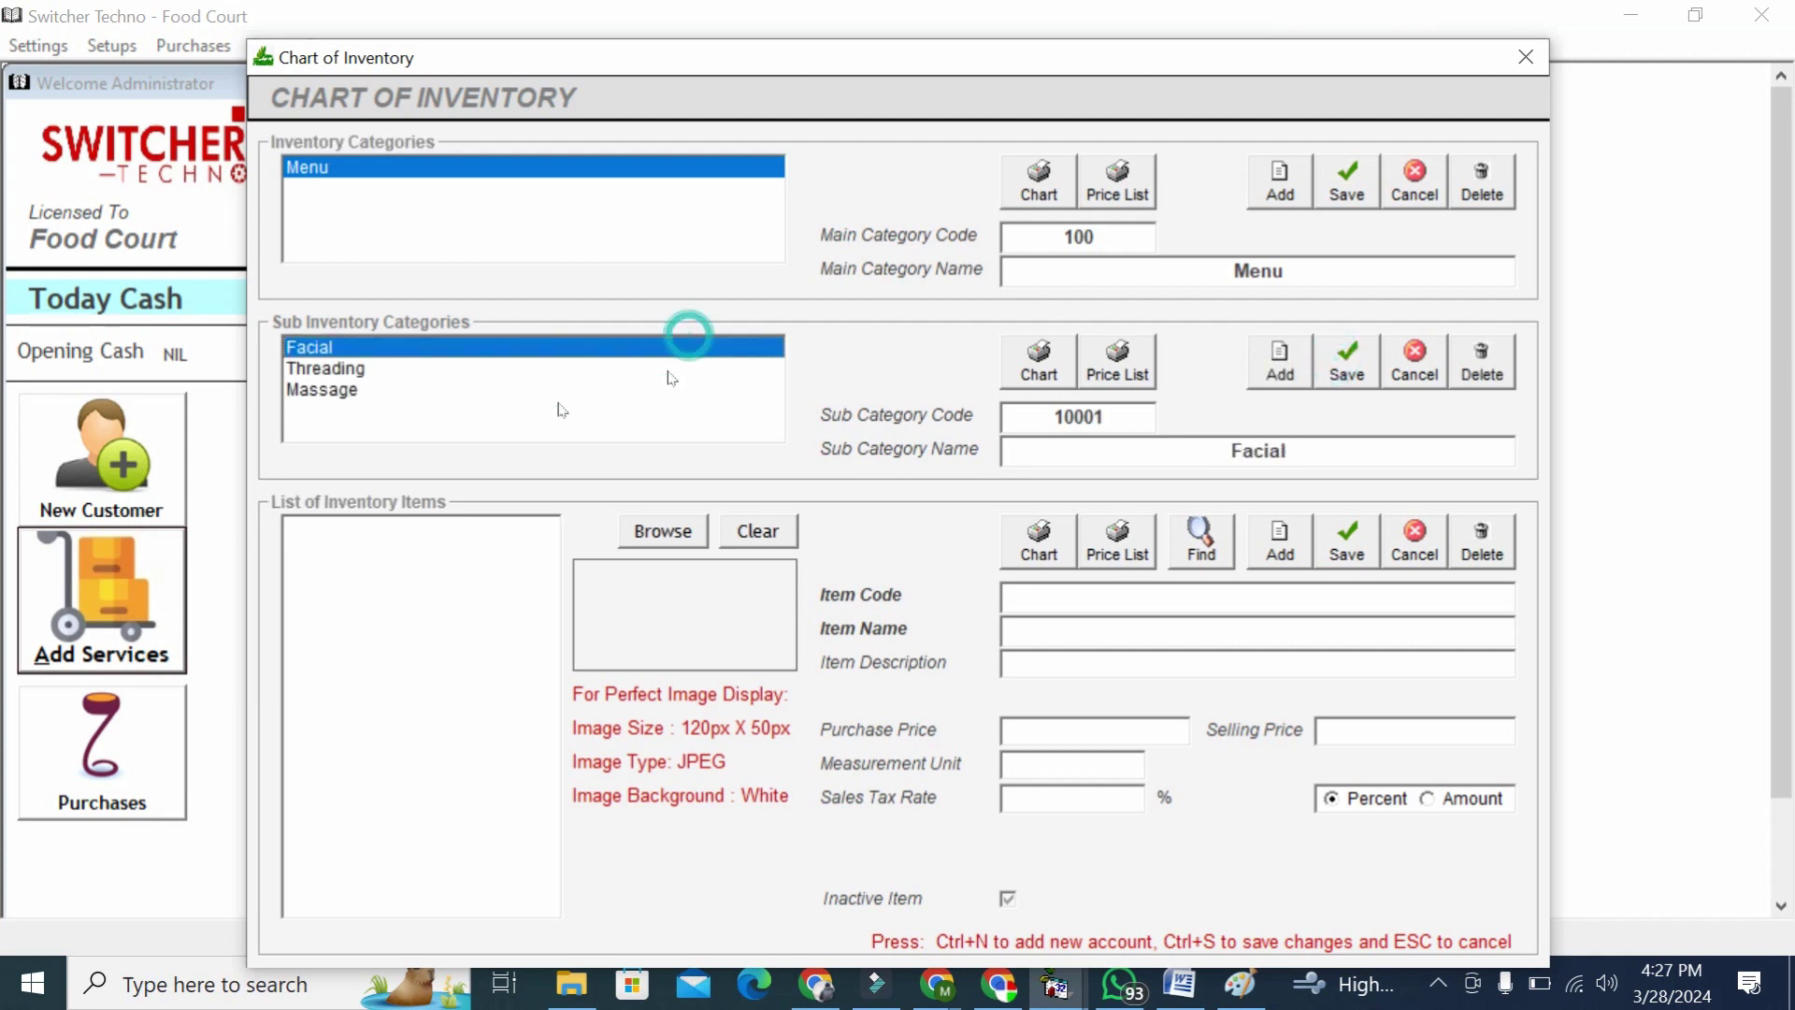
# Add a Face Facial service priced at 150 under Facial
pyautogui.click(1278, 565)
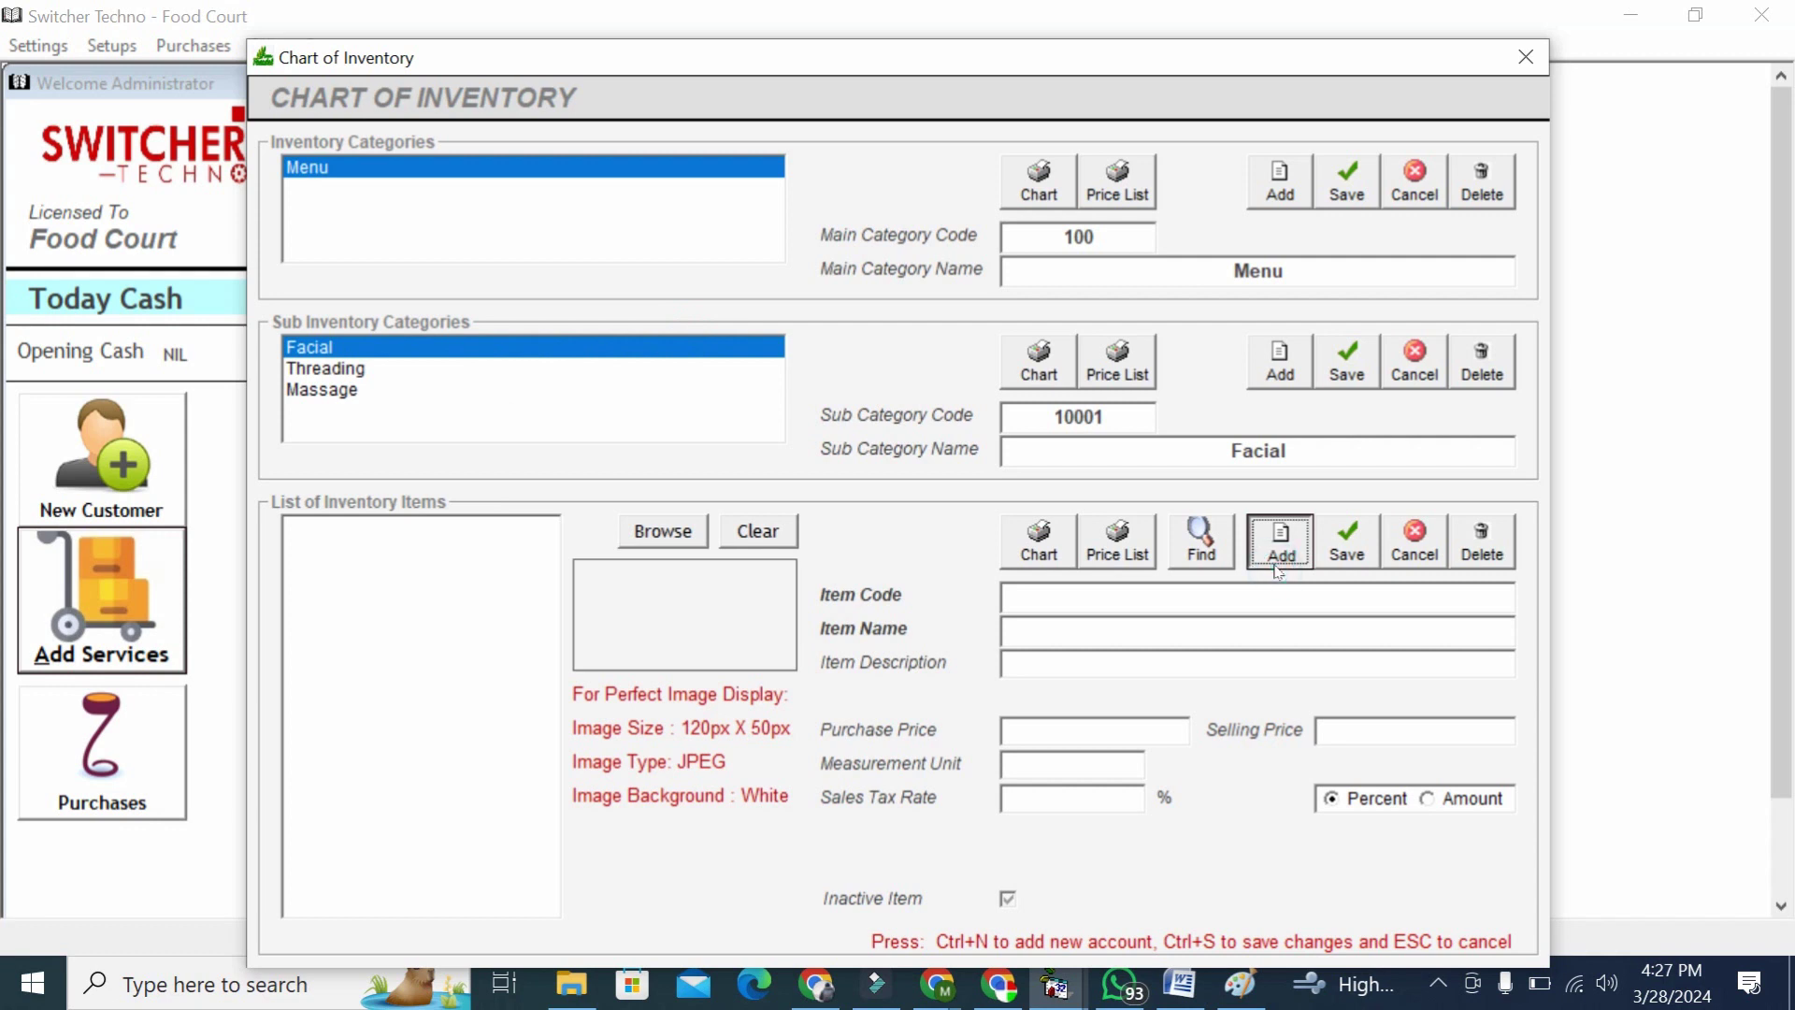
pyautogui.write('Face Facial')
pyautogui.click(1416, 730)
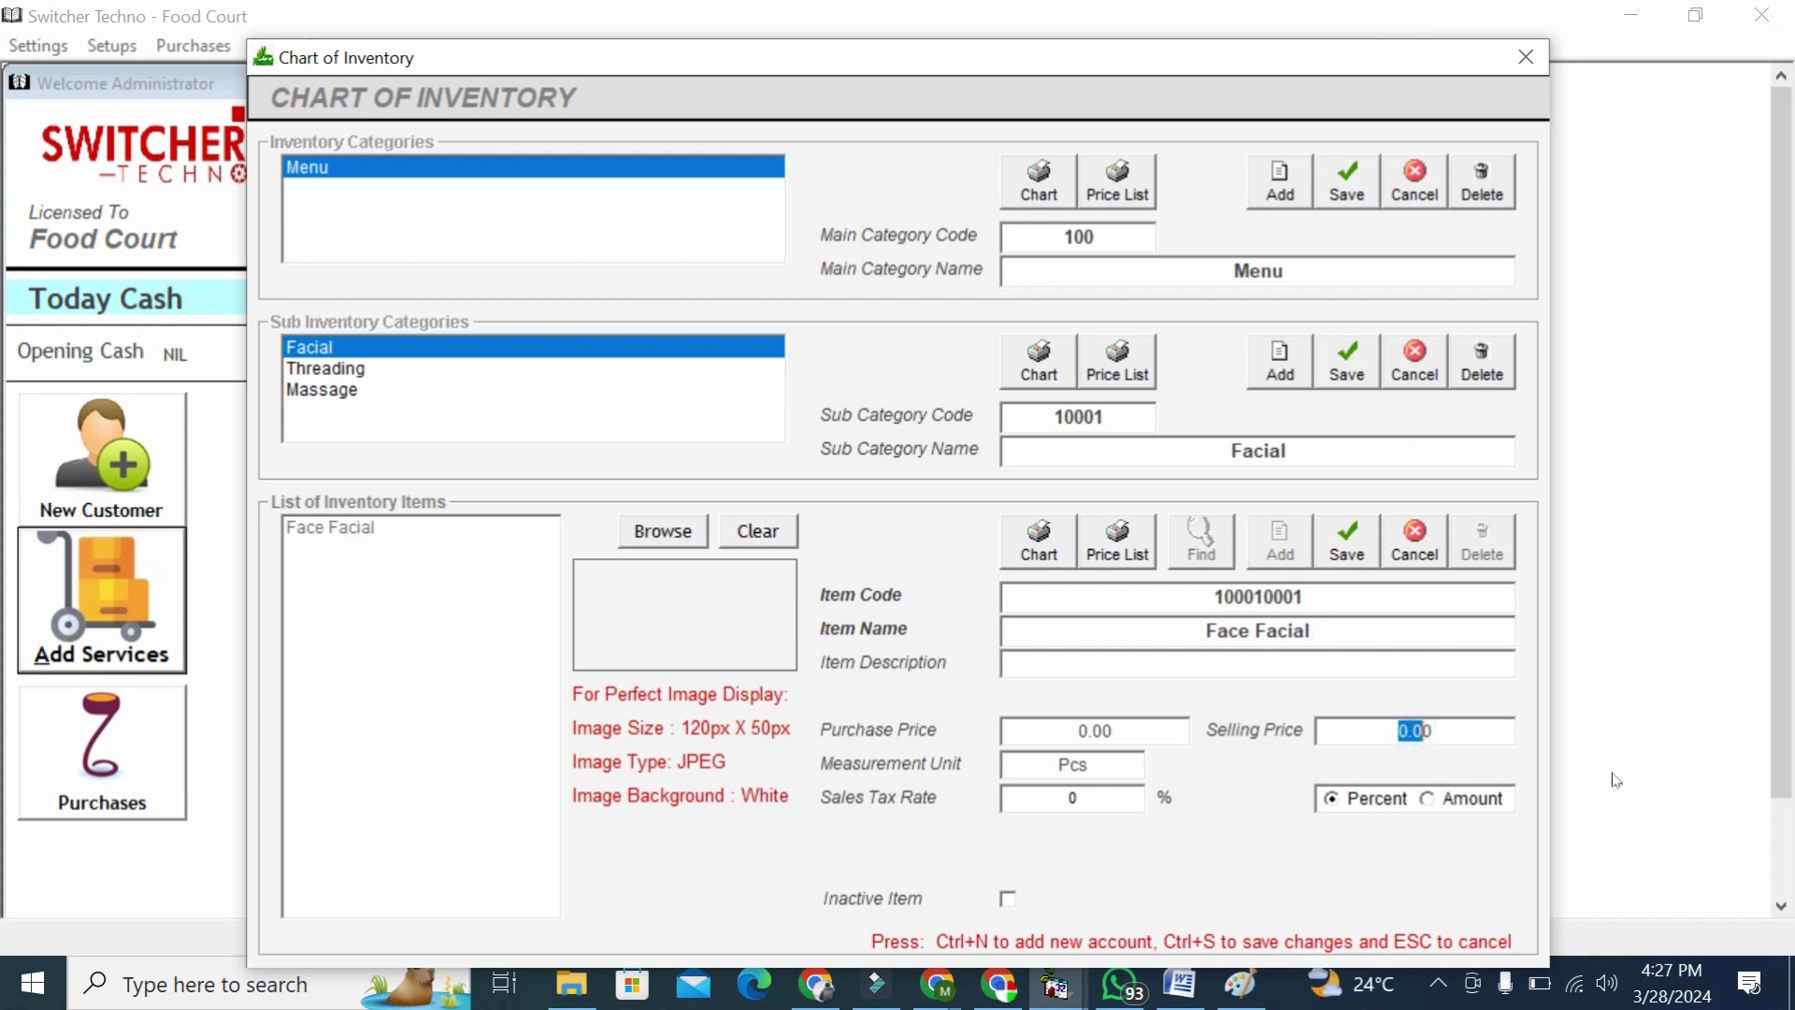
pyautogui.doubleClick(1467, 741)
pyautogui.write('150')
pyautogui.click(1347, 561)
# Add a Whitining Facial service priced at 100 under Facial
pyautogui.click(1283, 552)
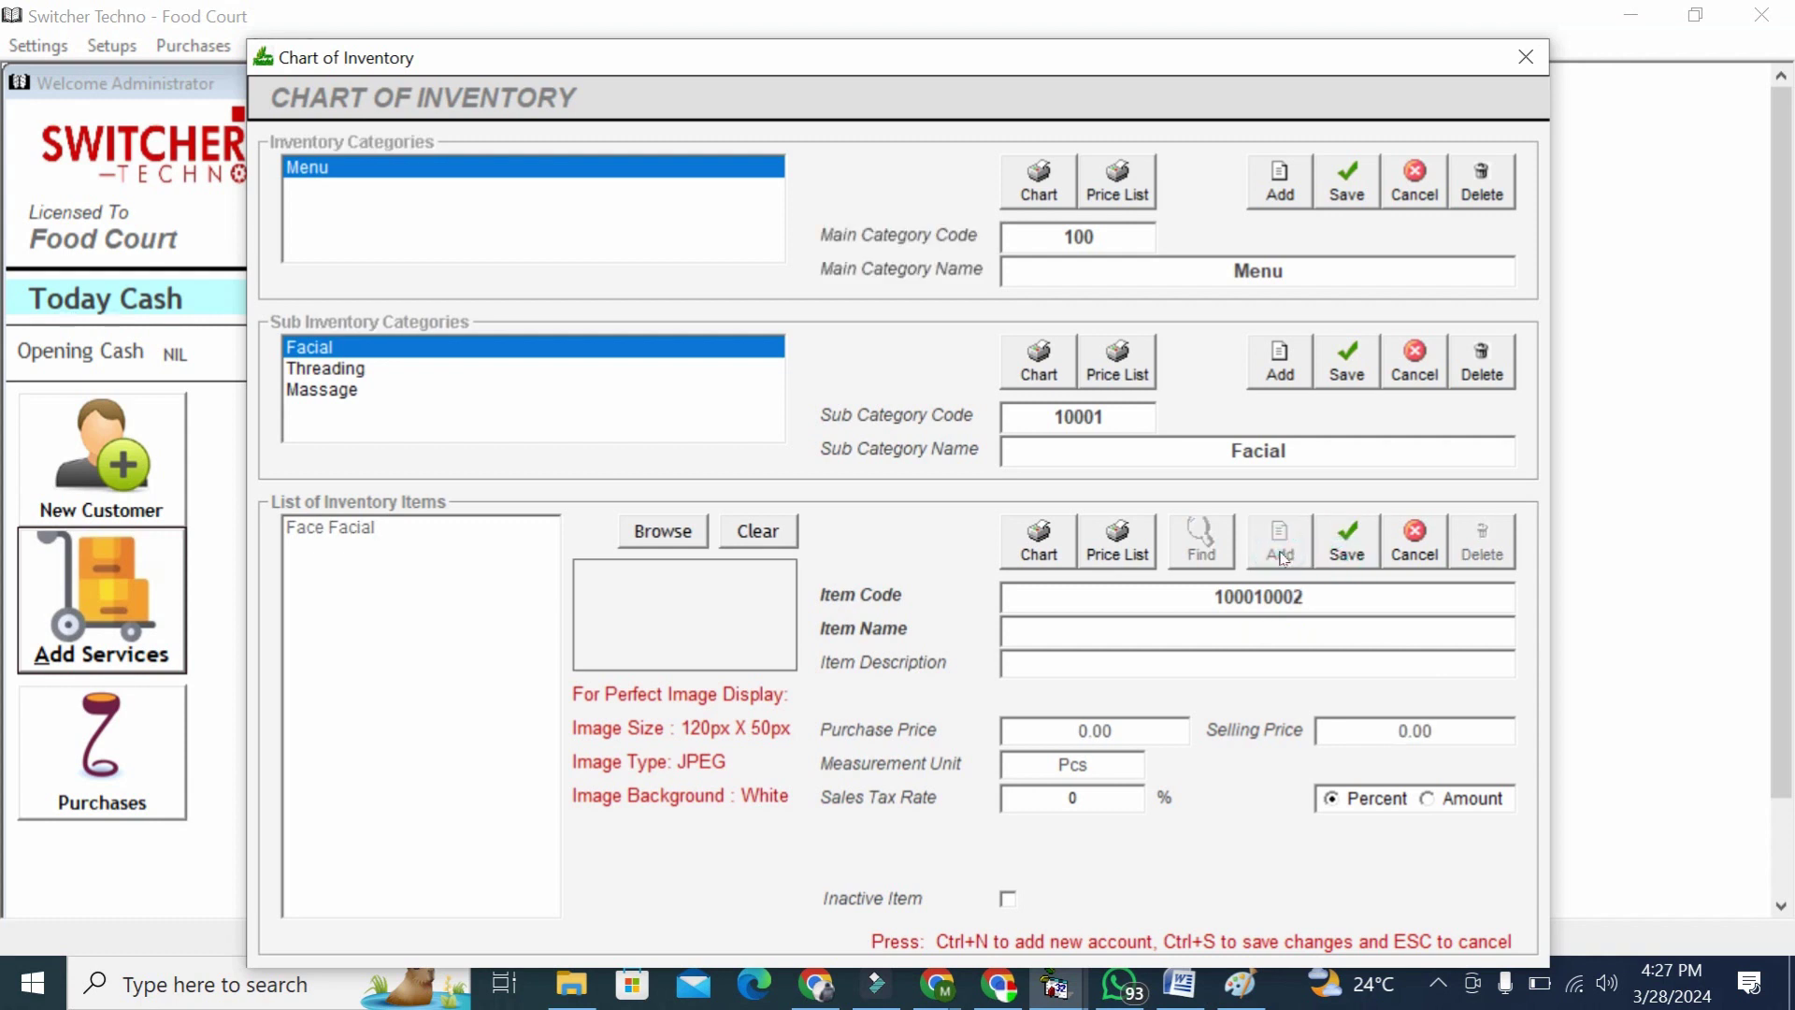
pyautogui.write('Whitining Facial')
pyautogui.press('Return')
pyautogui.press('Return')
pyautogui.write('100')
pyautogui.click(1339, 531)
# Add a Hair Threading service priced at 50 under Threading
pyautogui.click(580, 369)
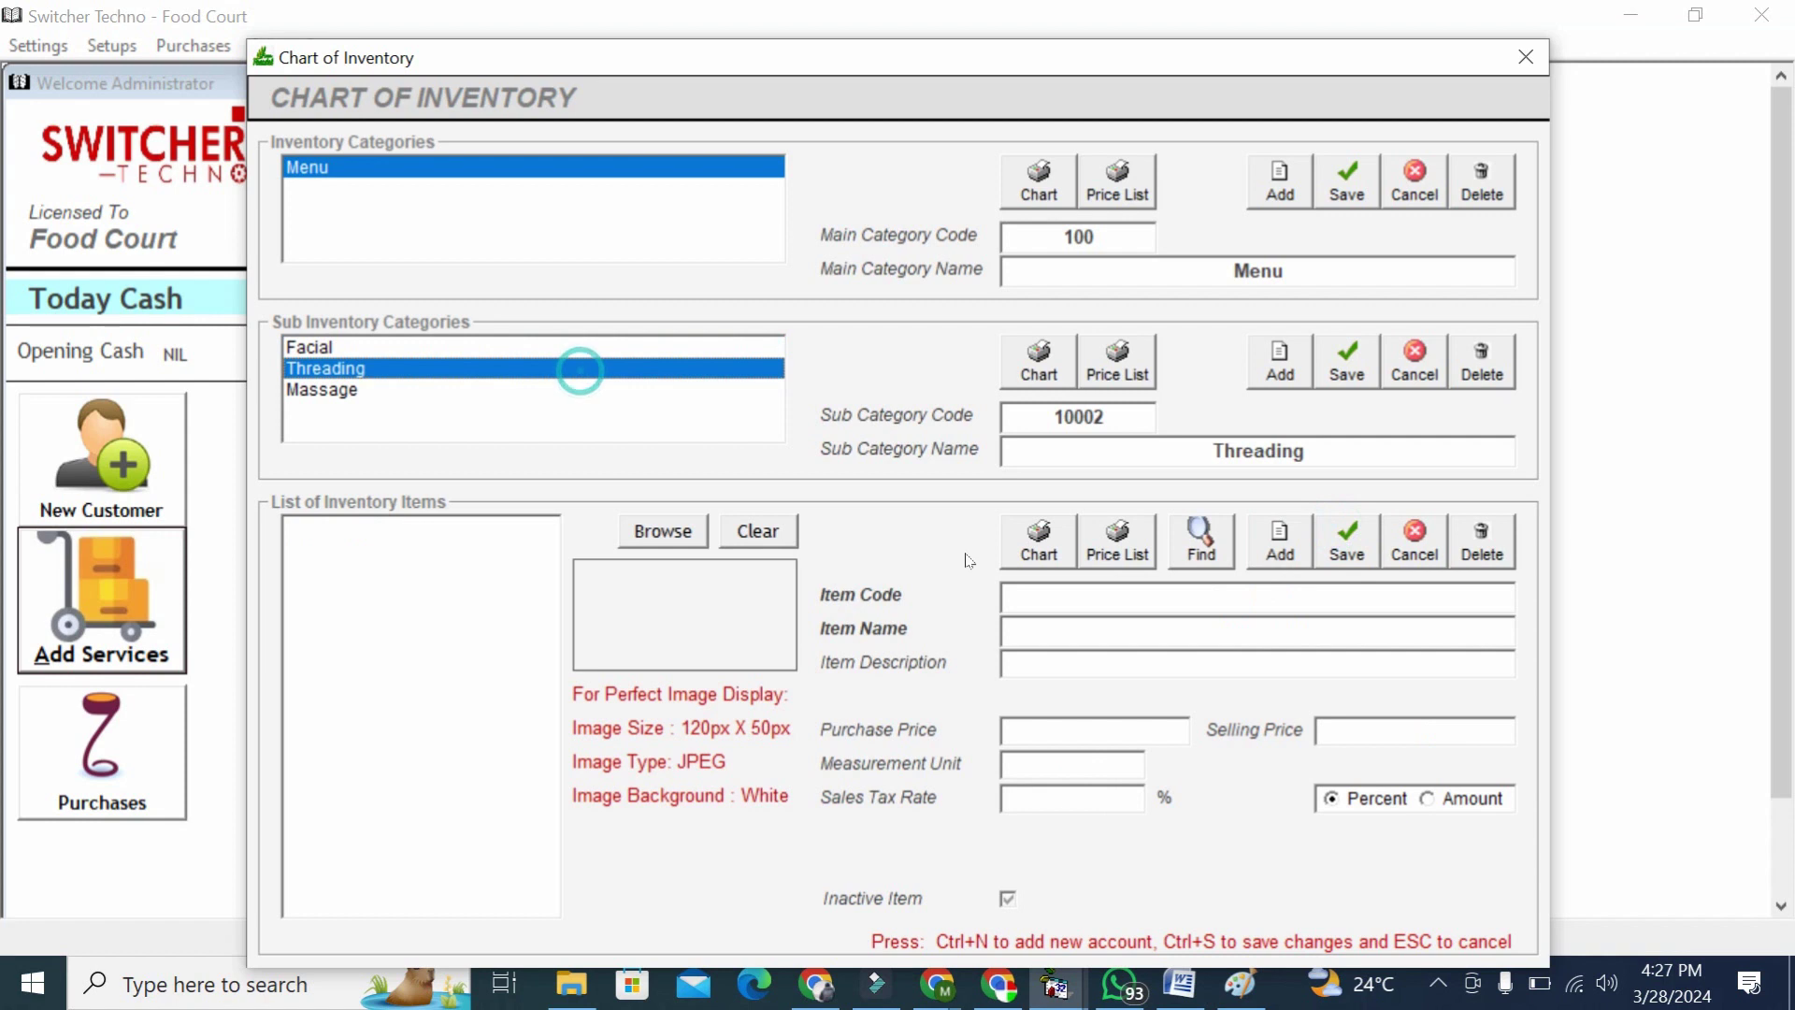
pyautogui.click(1302, 542)
pyautogui.write('Hair')
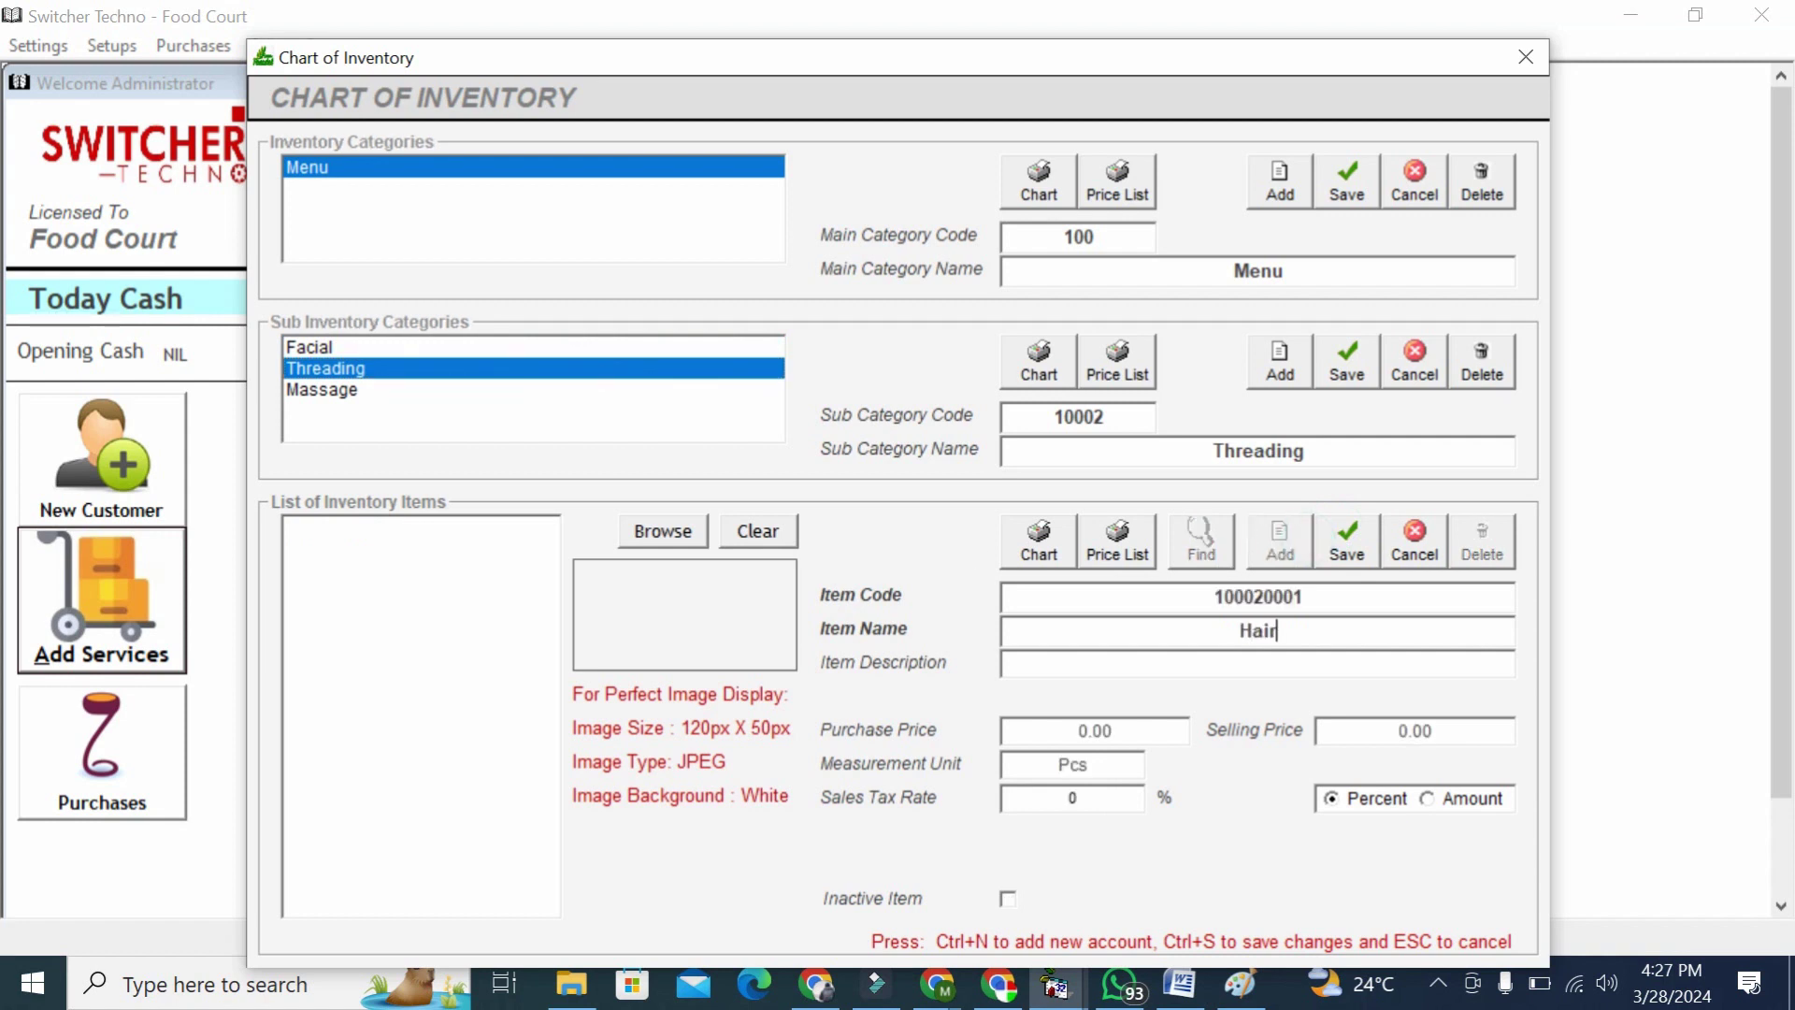
pyautogui.write(' Threading')
pyautogui.press('Return')
pyautogui.press('Return')
pyautogui.press('Return')
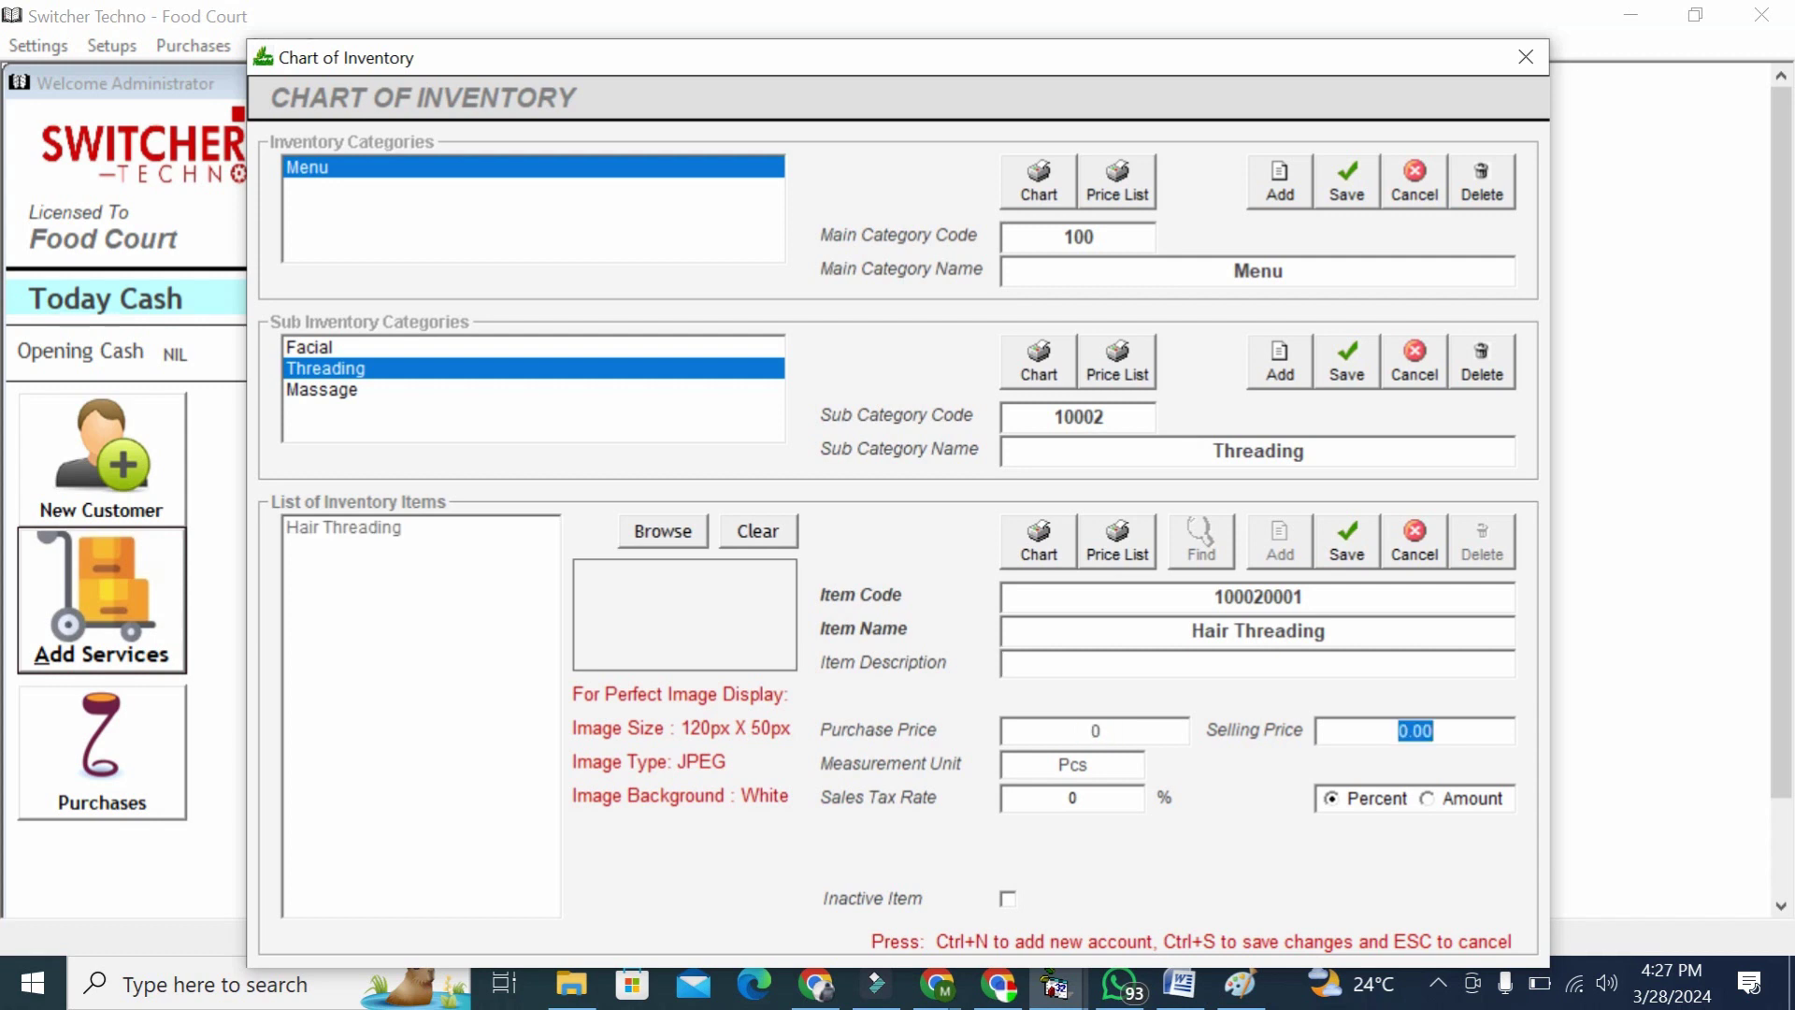
pyautogui.write('50')
pyautogui.click(1346, 538)
# Review the sub-categories' items without adding an image, then close the Chart of Inventory
pyautogui.click(553, 367)
pyautogui.click(545, 389)
pyautogui.click(526, 366)
pyautogui.click(520, 348)
pyautogui.click(652, 531)
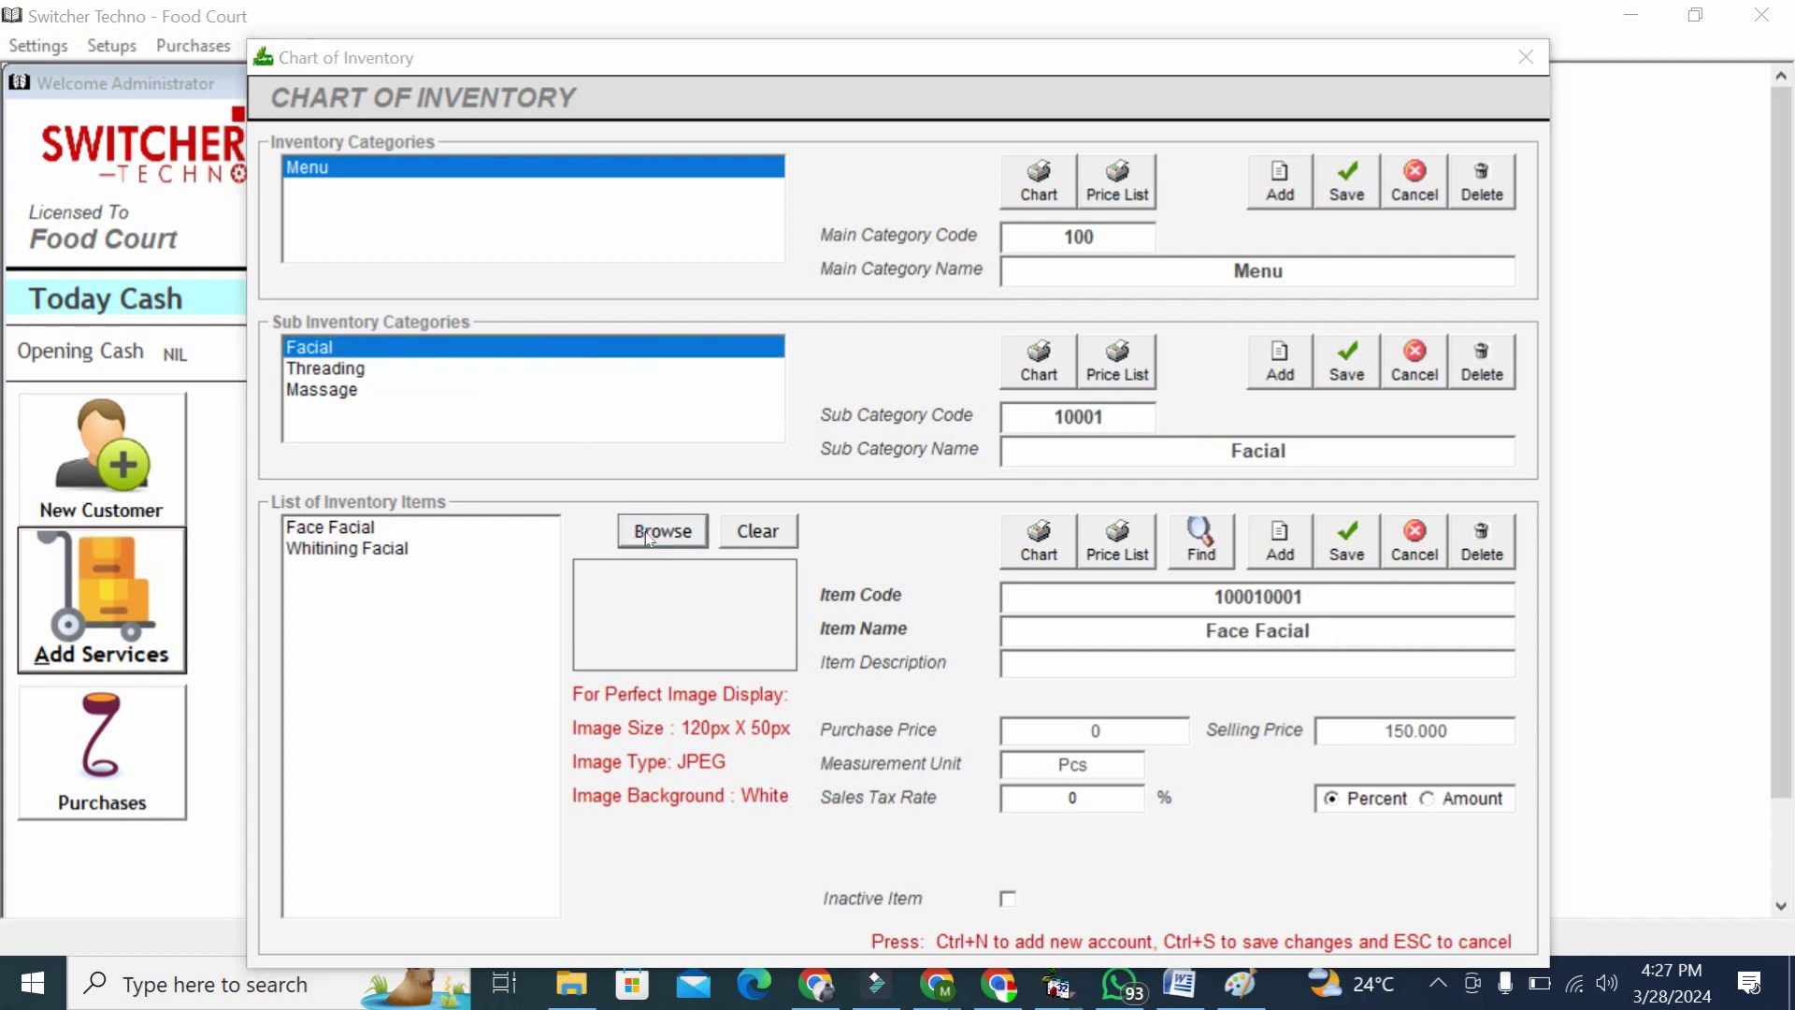
pyautogui.click(1057, 858)
pyautogui.click(469, 523)
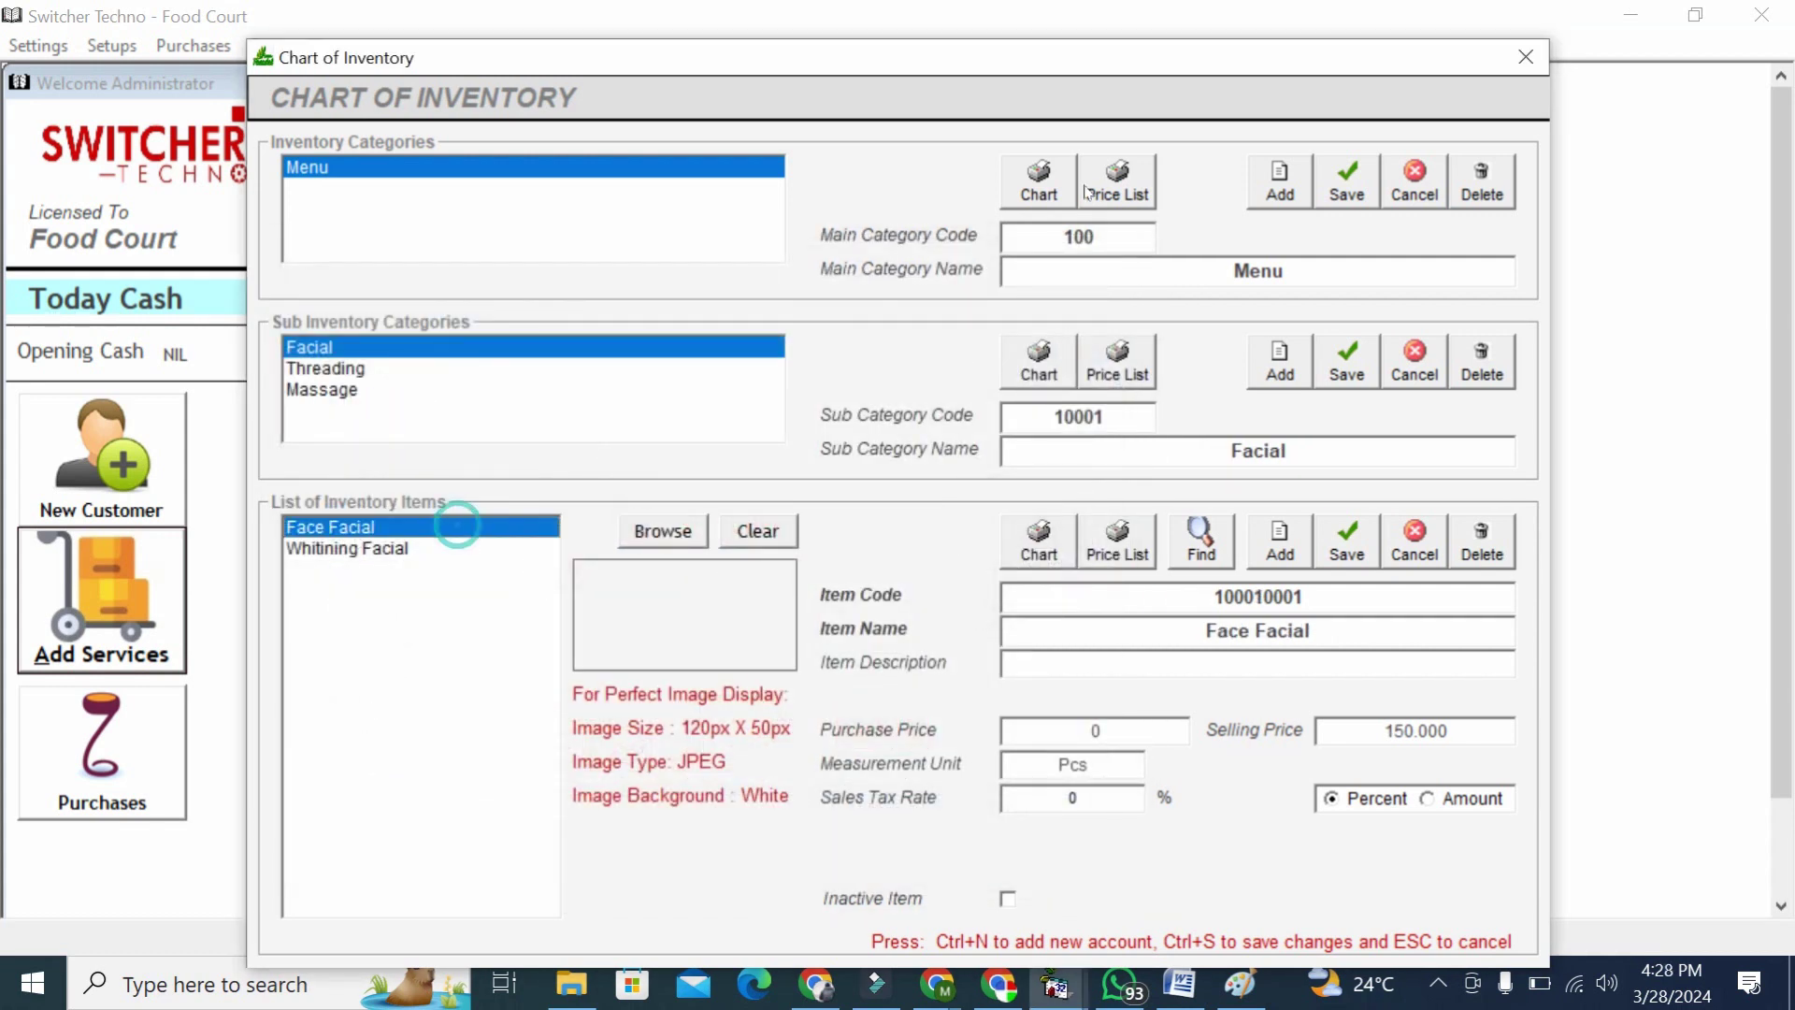
pyautogui.click(1526, 58)
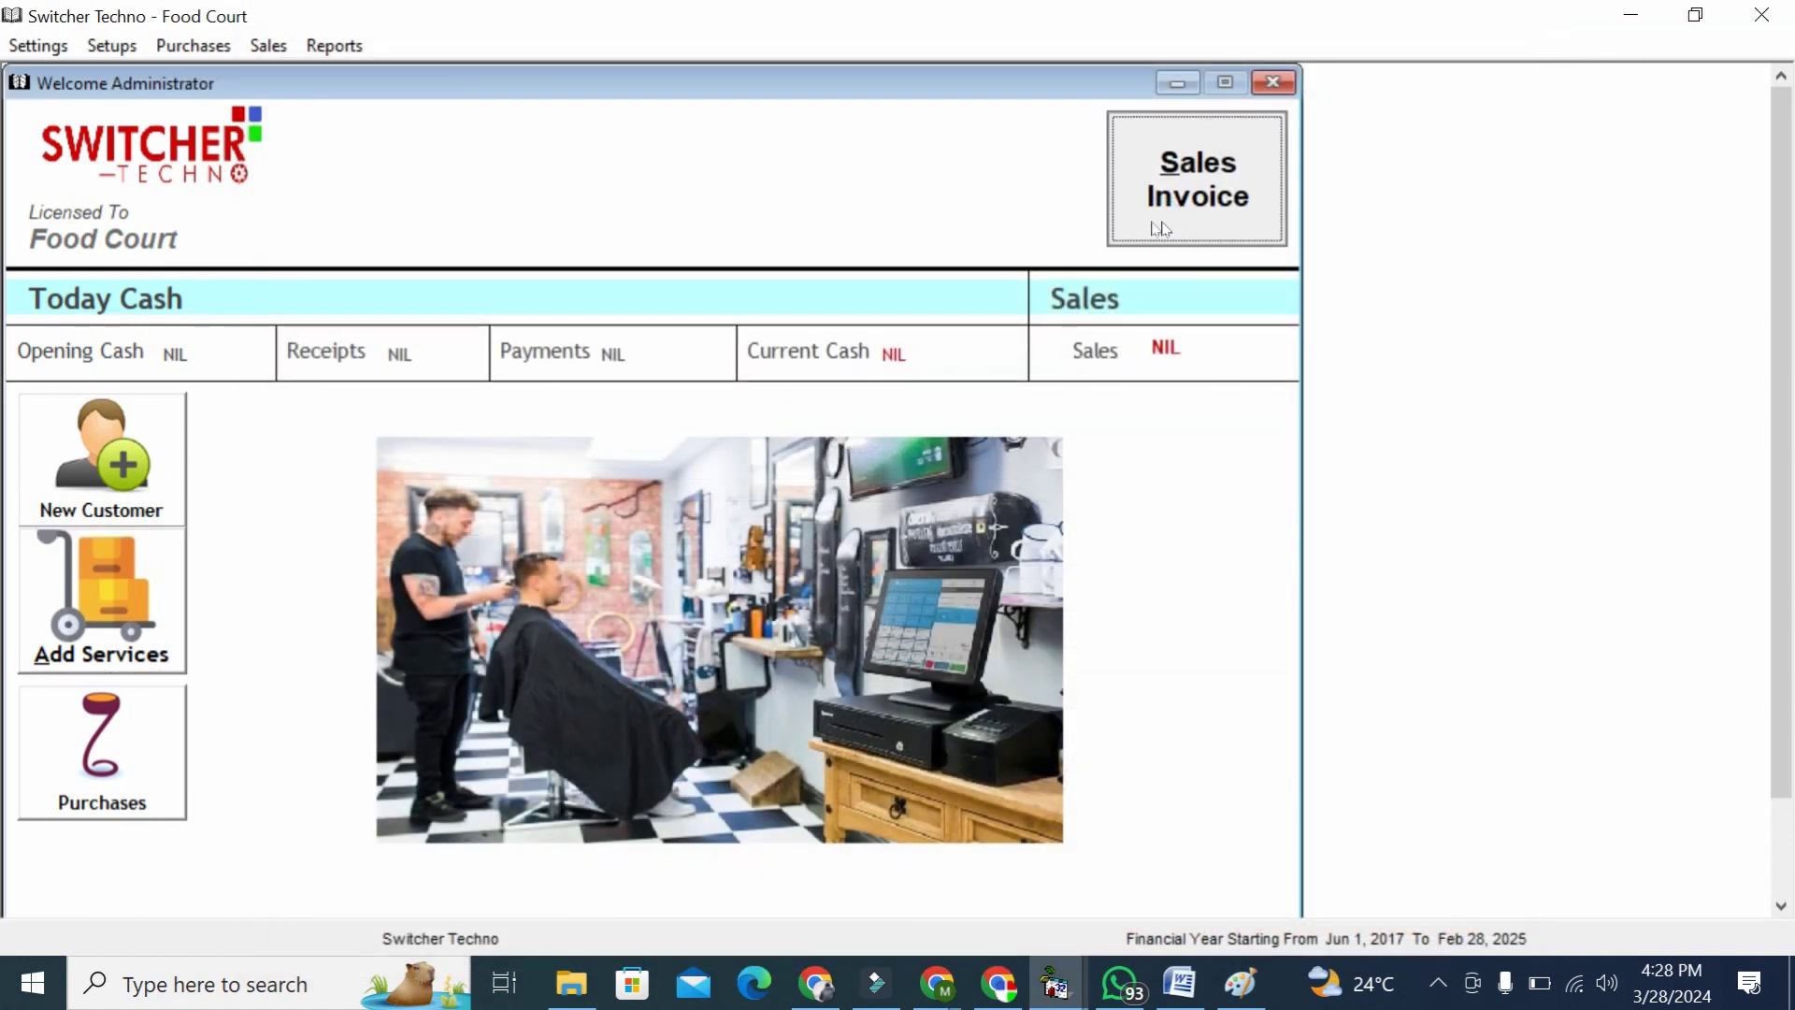
# Create a new Cash Customers entry with the customer's name and an account manager, and save it
pyautogui.click(124, 472)
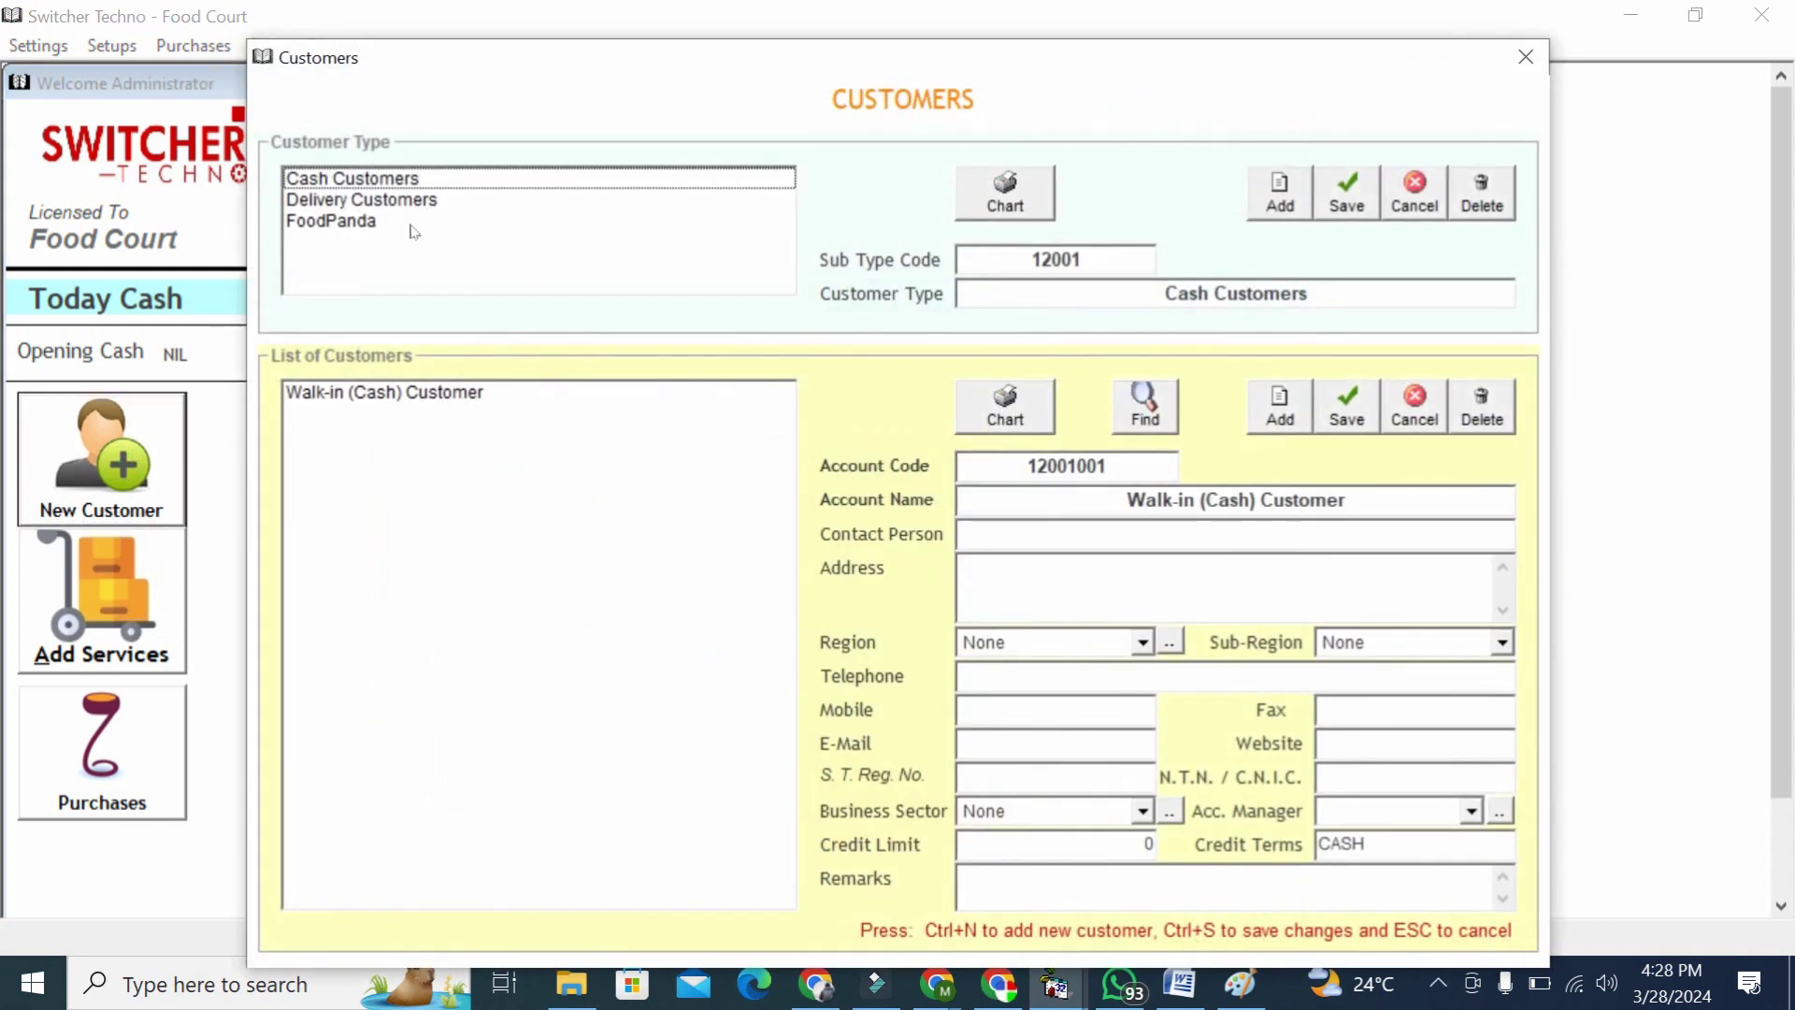
pyautogui.click(439, 178)
pyautogui.click(1300, 419)
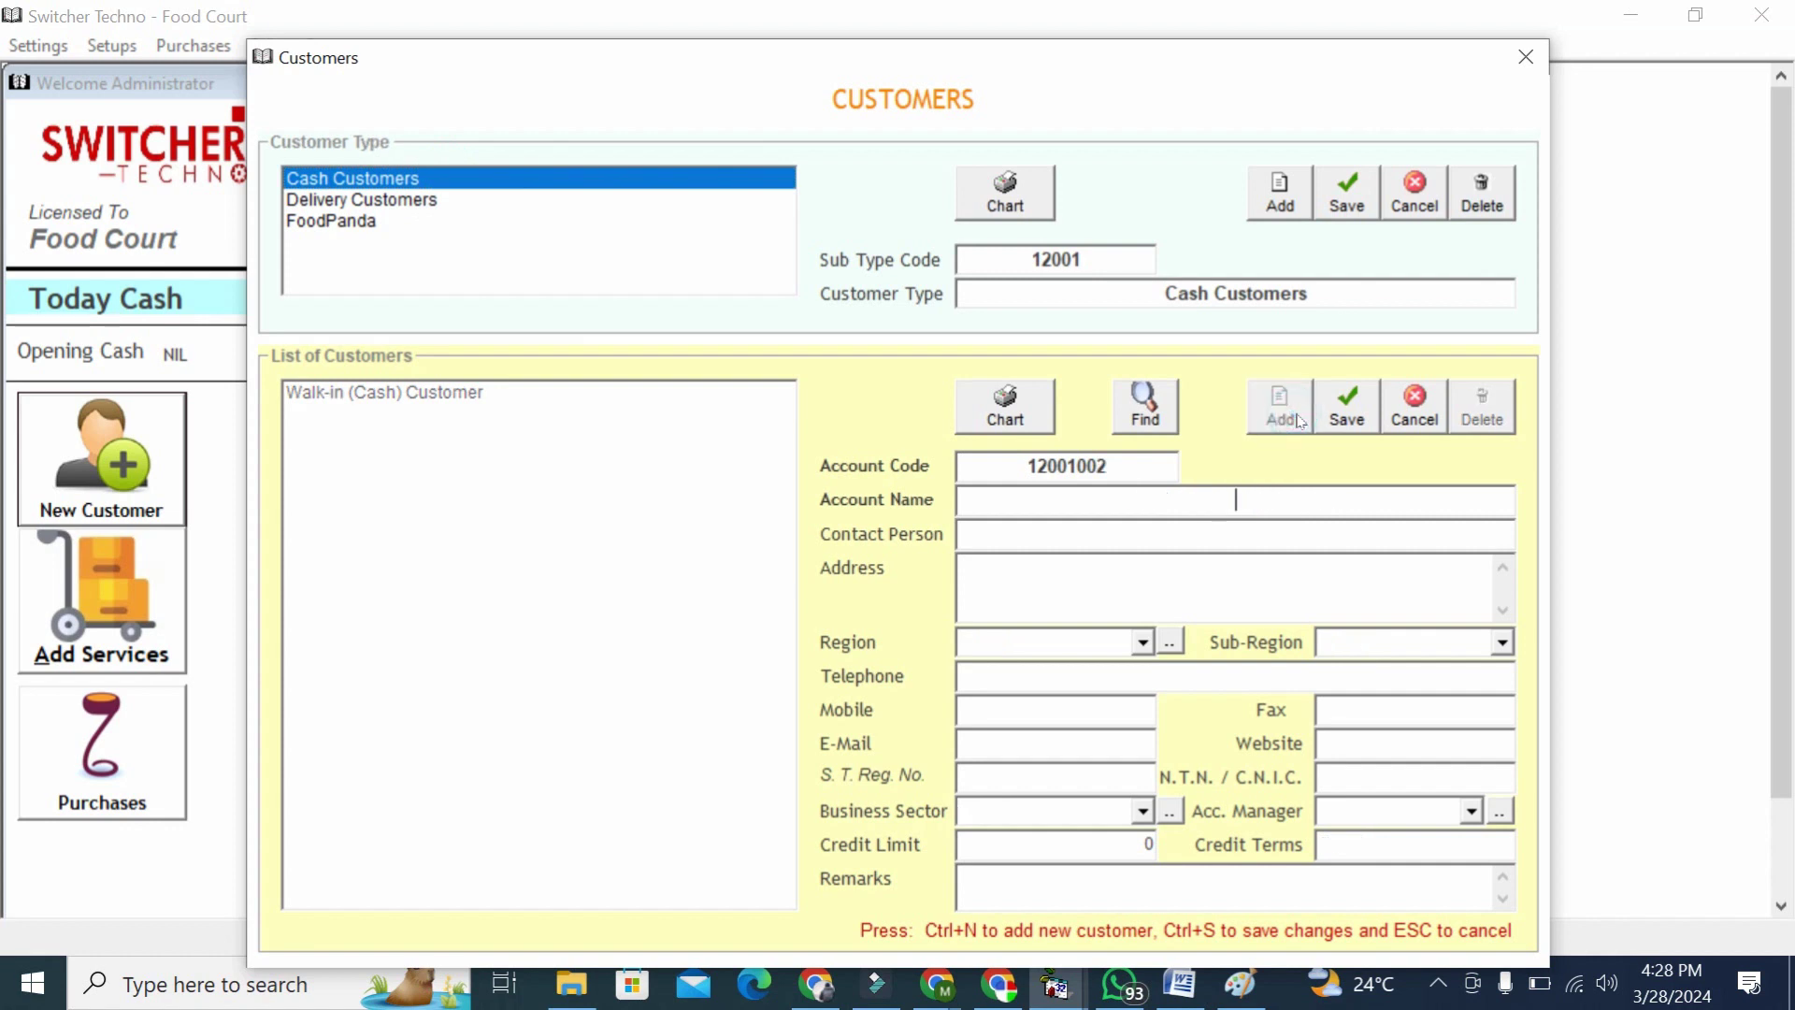
pyautogui.write('Mr Ali')
pyautogui.press('Return')
pyautogui.press('Return')
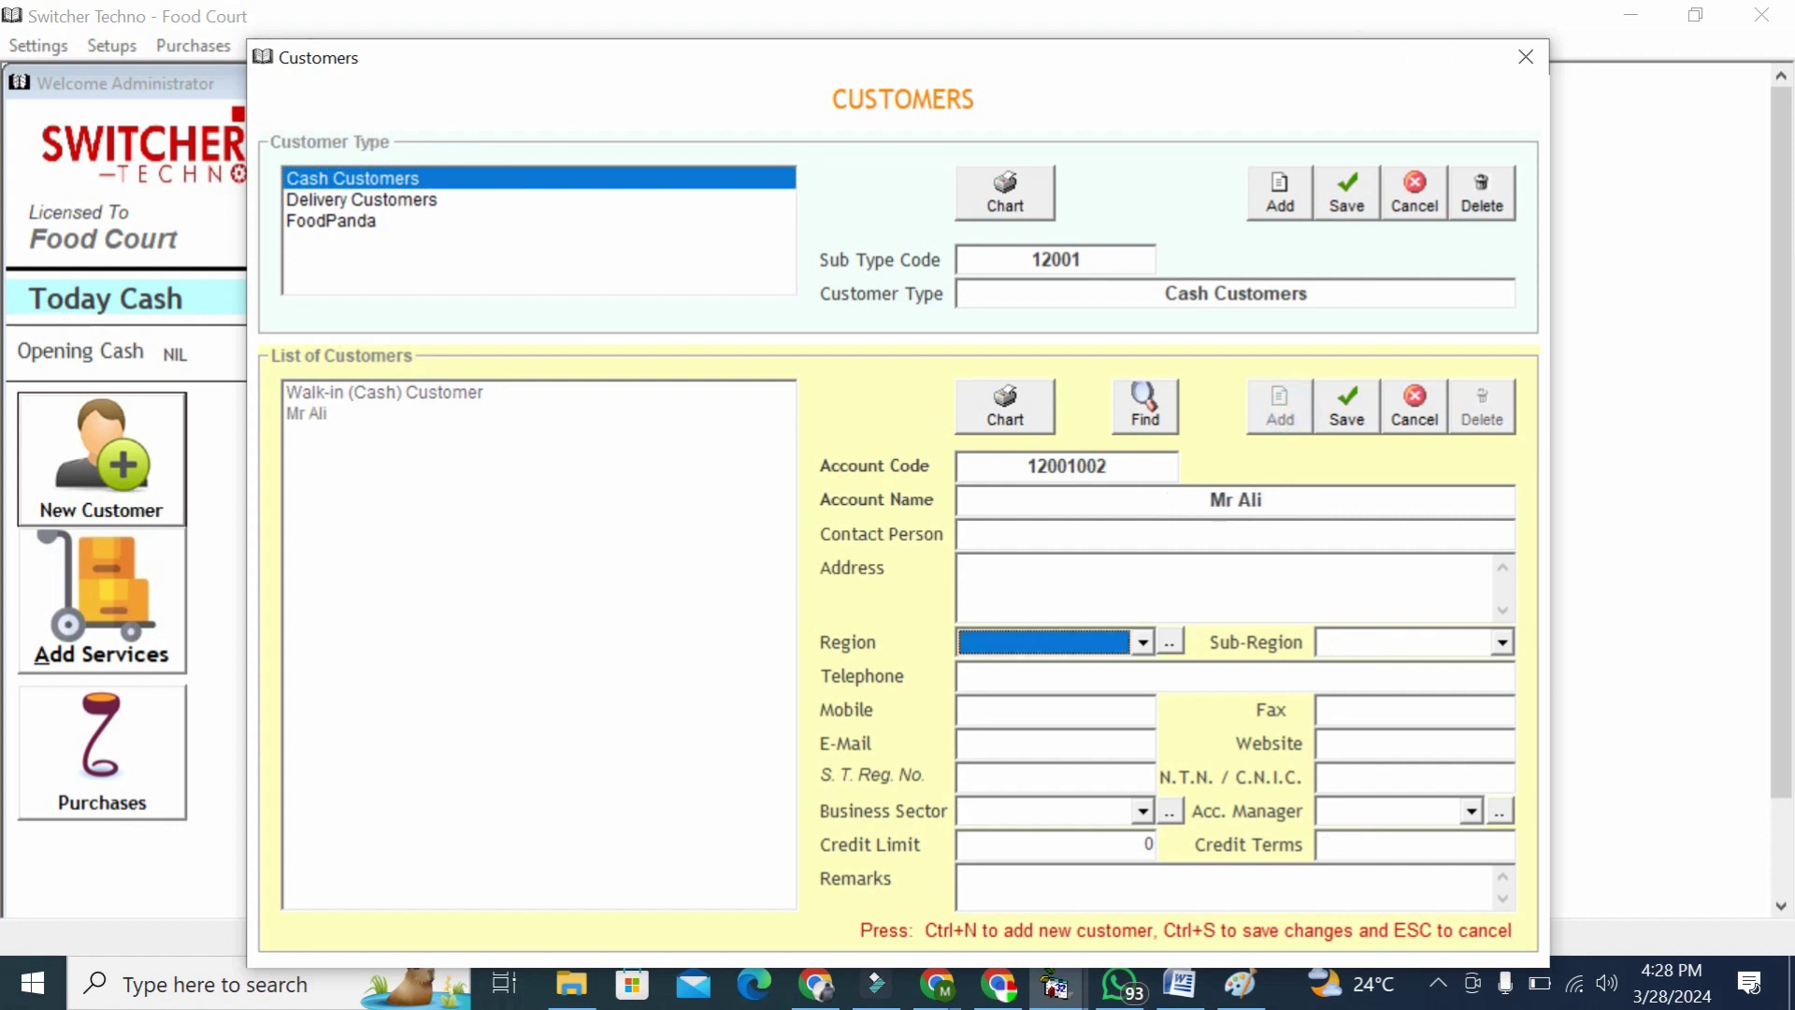
pyautogui.press('Return')
pyautogui.press('Return')
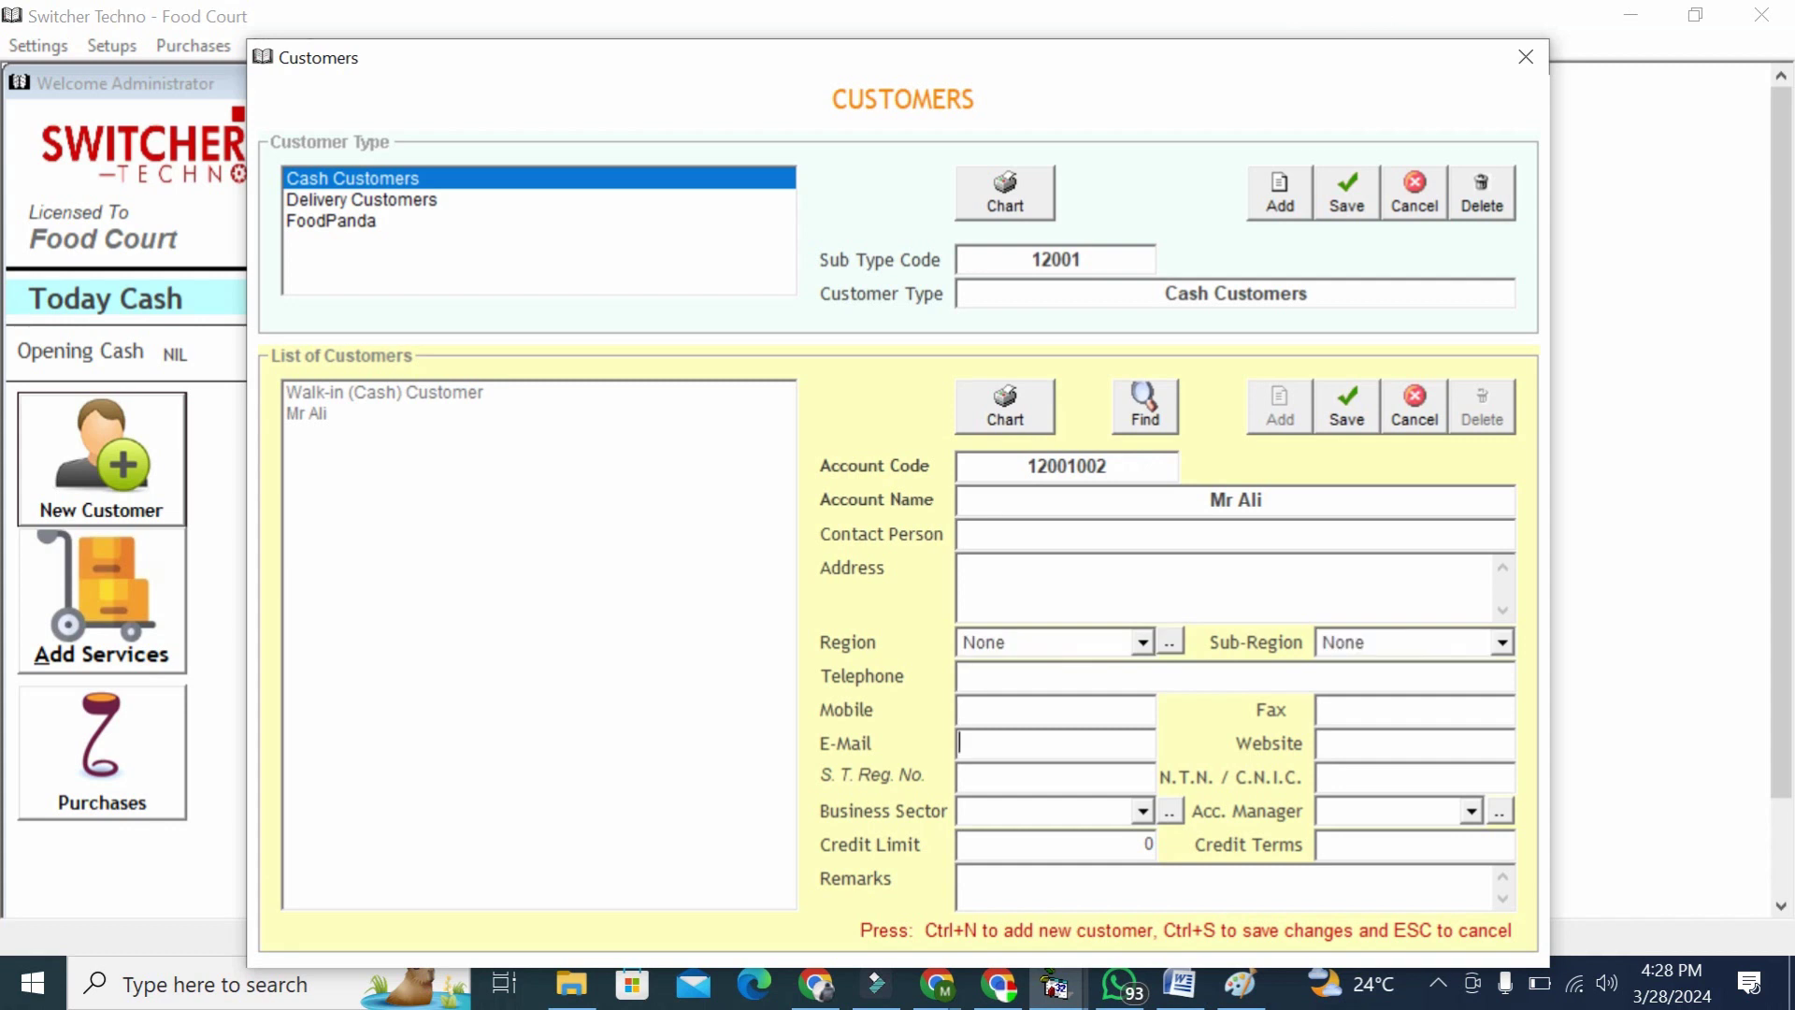
pyautogui.press('Return')
pyautogui.press('Return')
pyautogui.press('Return')
pyautogui.press('Return')
pyautogui.press('Return')
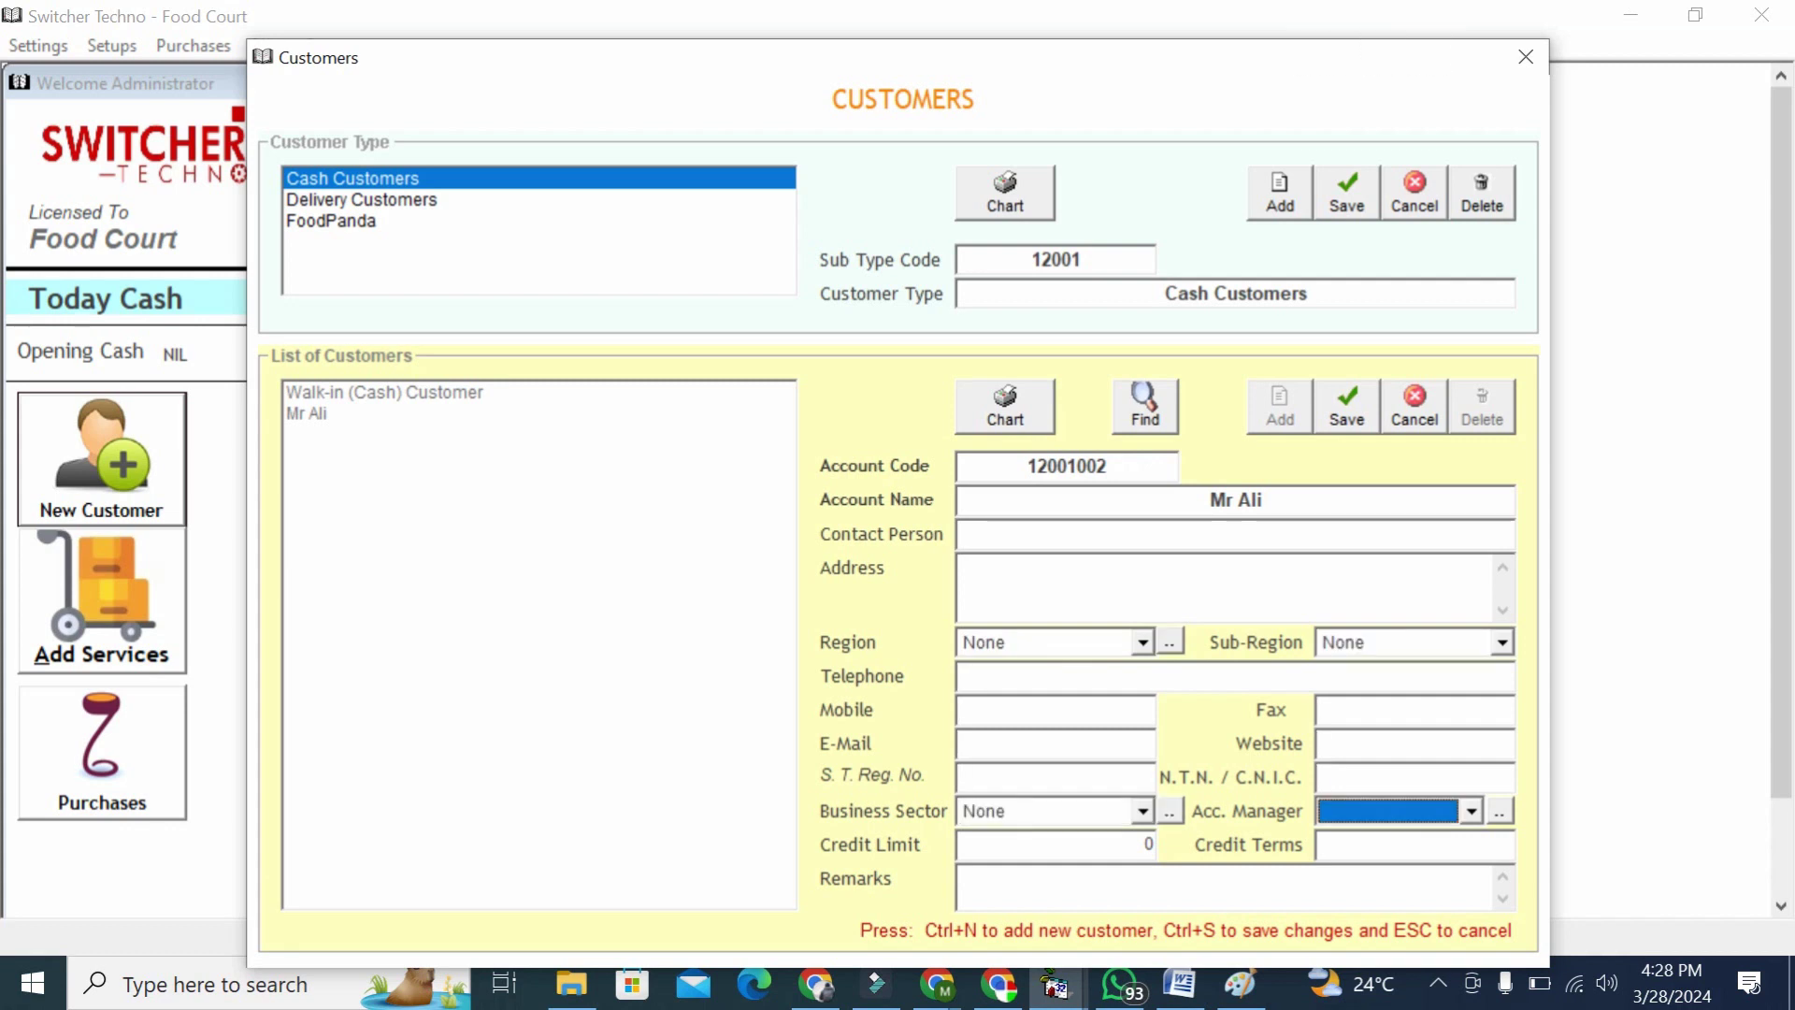
pyautogui.press('Down')
pyautogui.click(1351, 418)
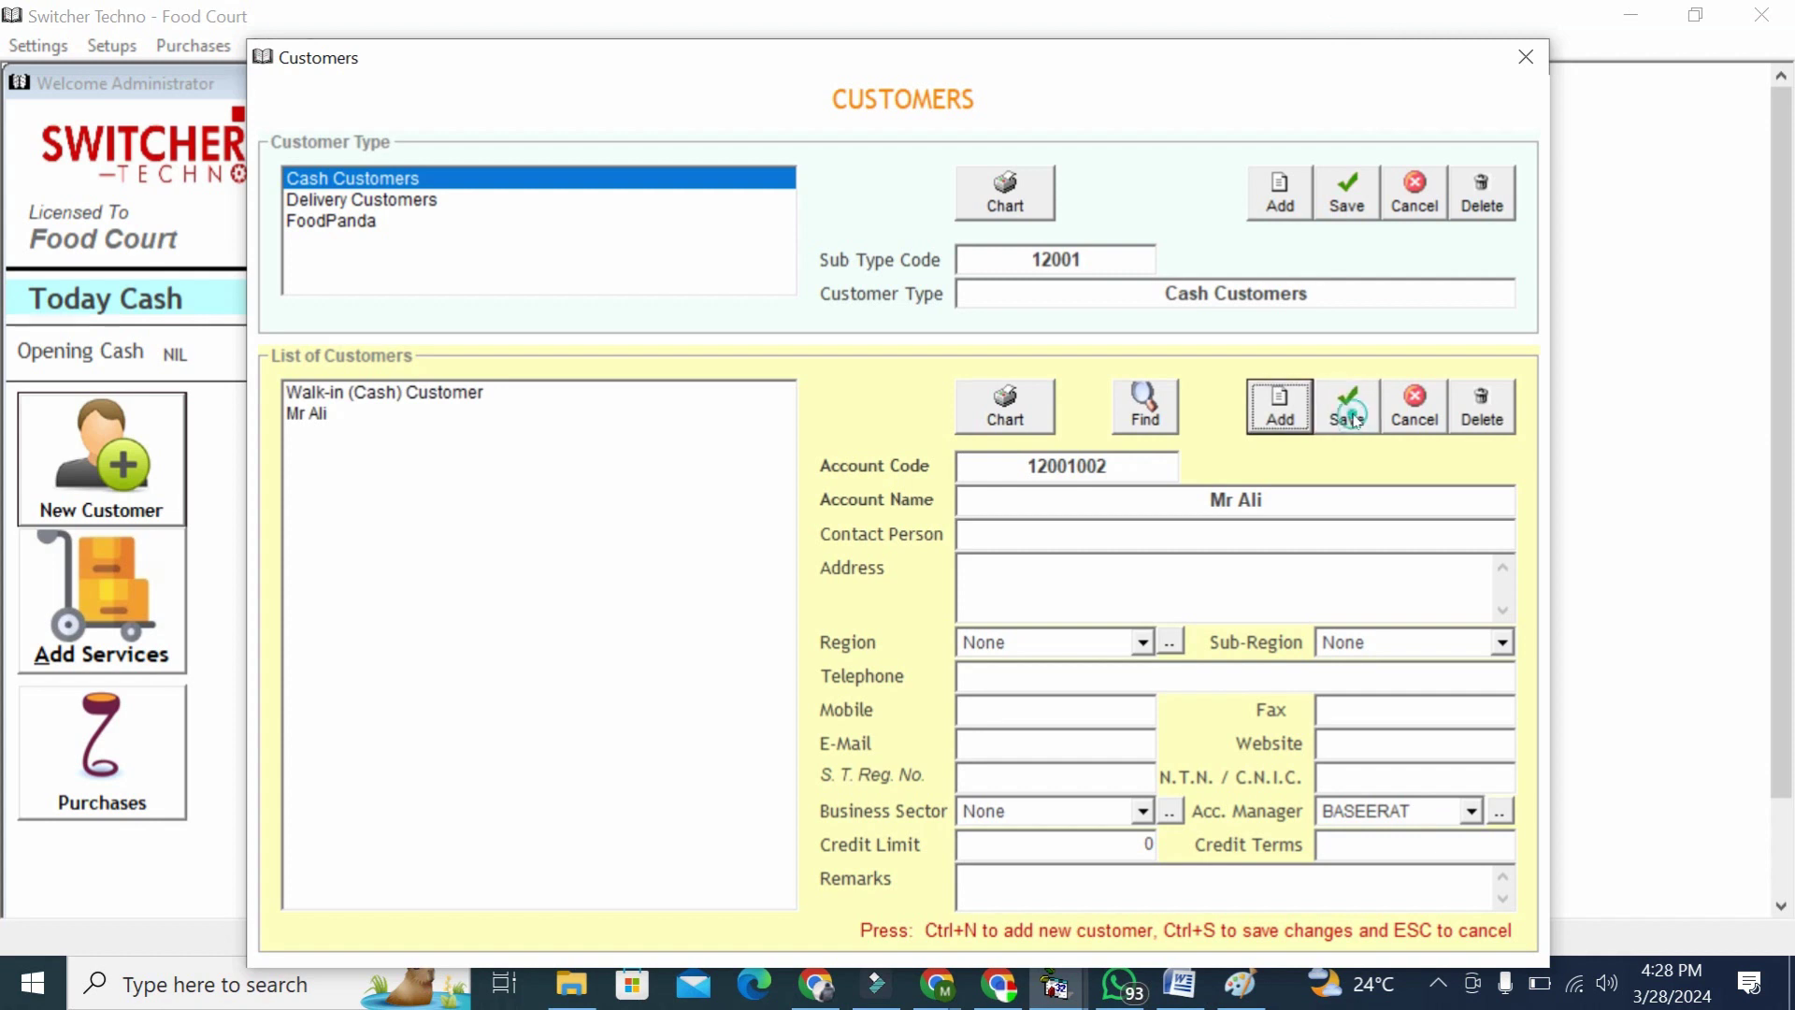
pyautogui.click(1526, 57)
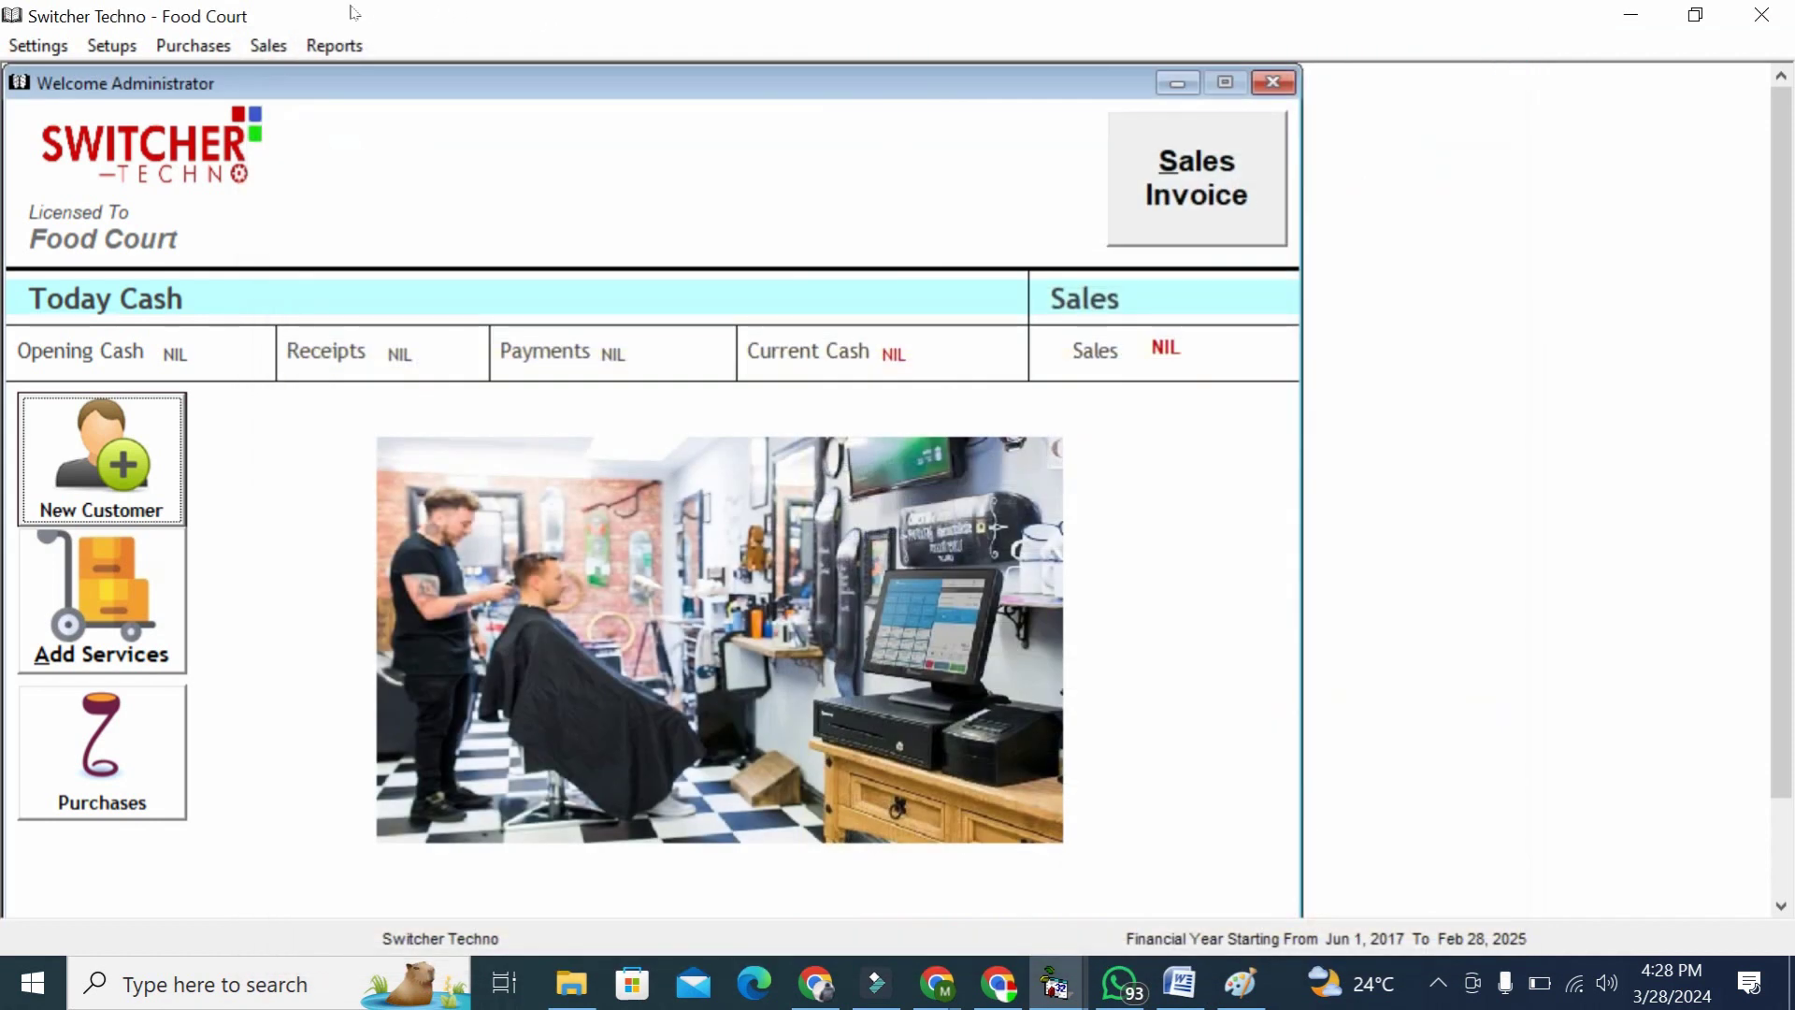
pyautogui.click(111, 45)
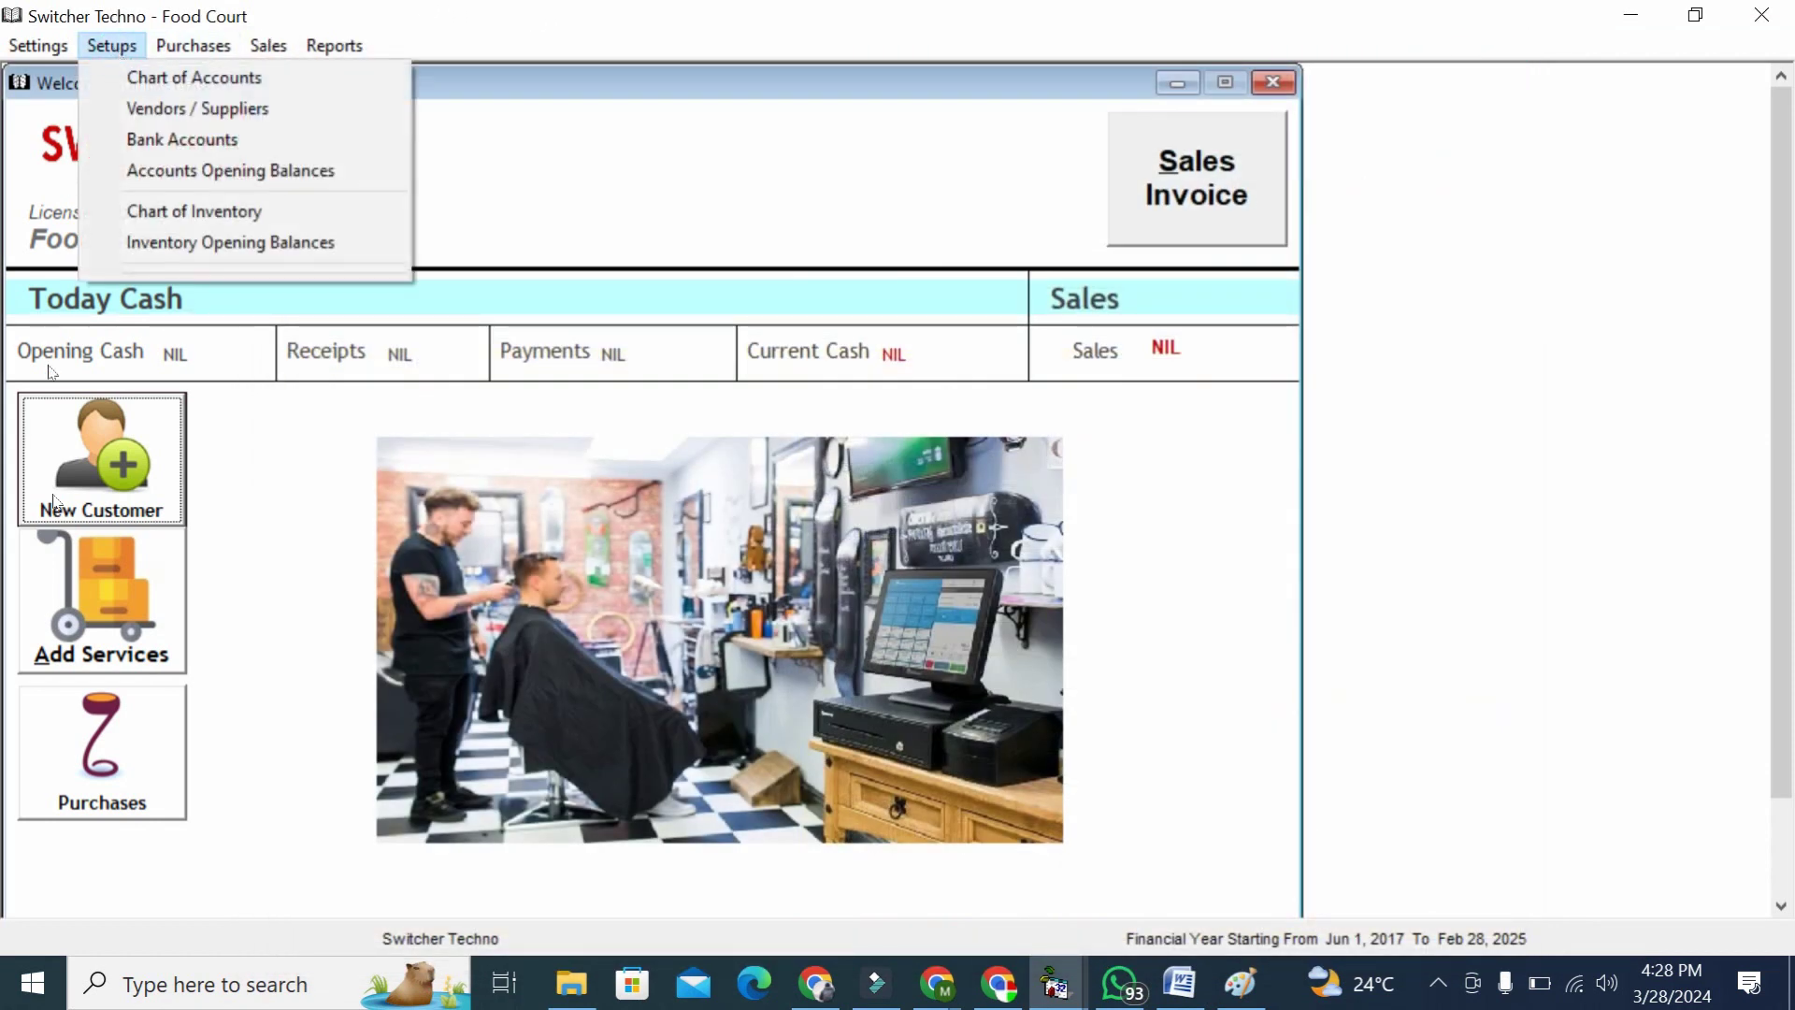
pyautogui.click(103, 505)
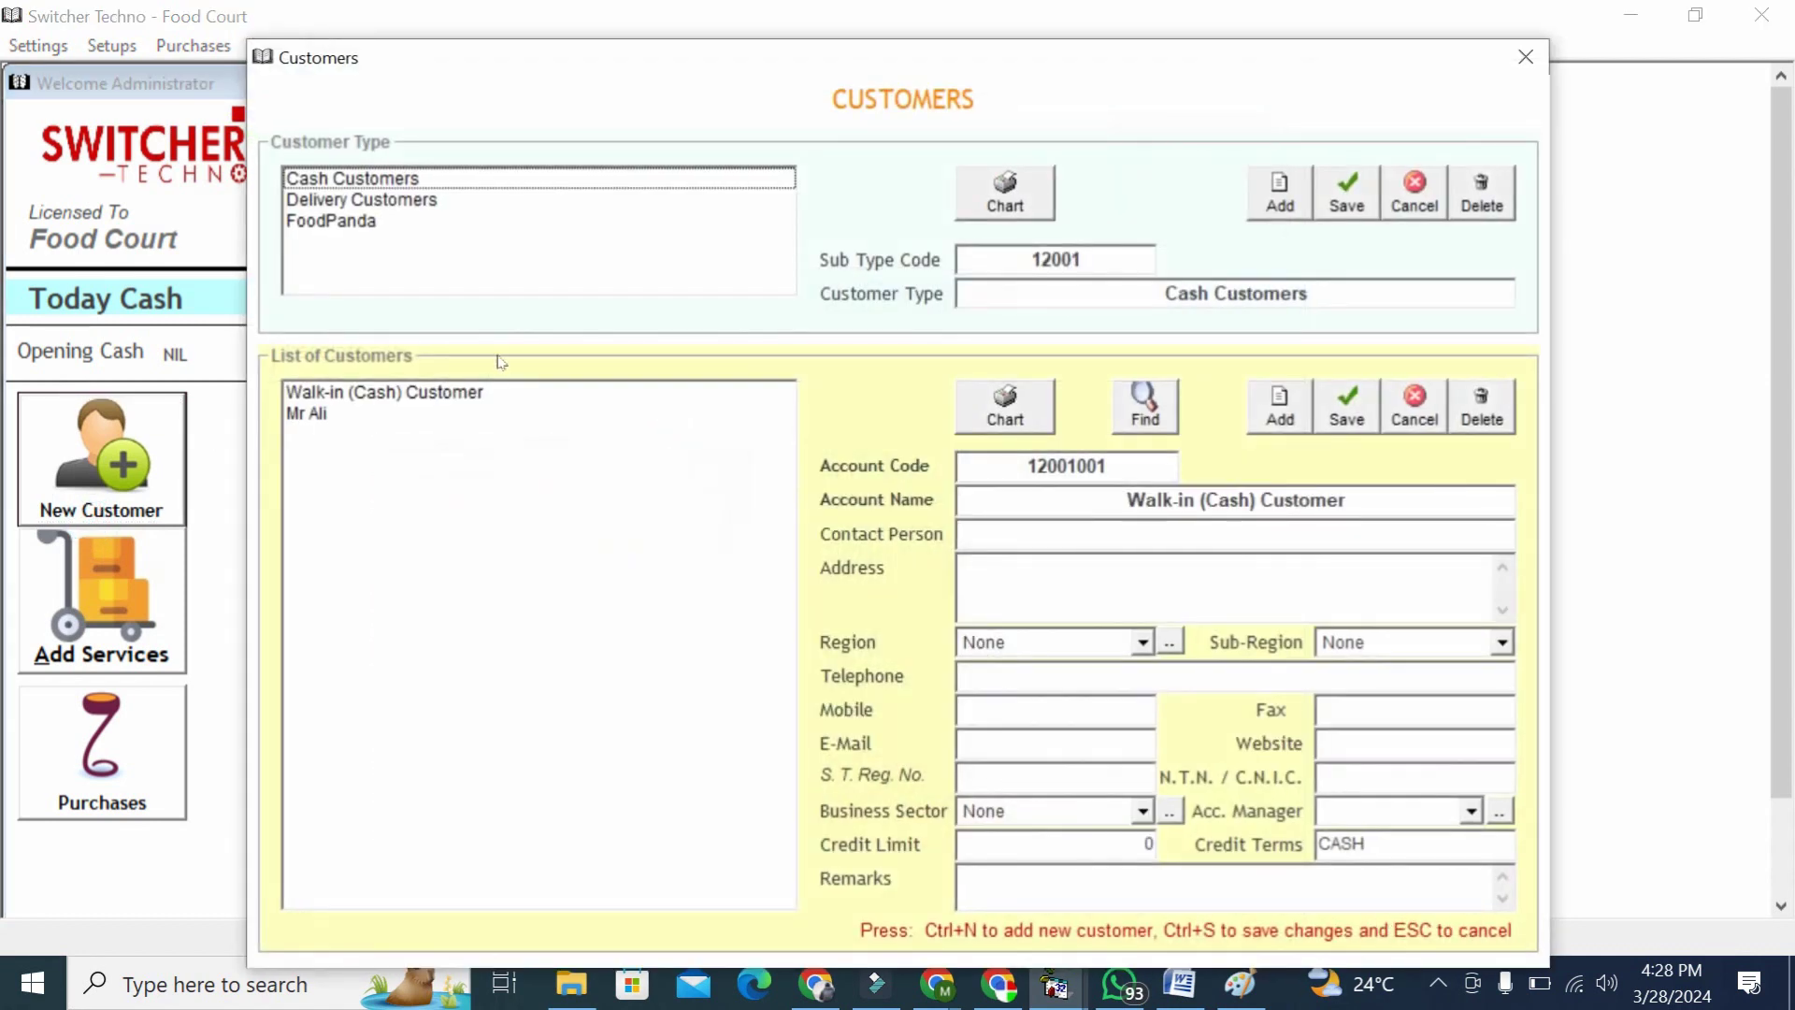
pyautogui.click(470, 414)
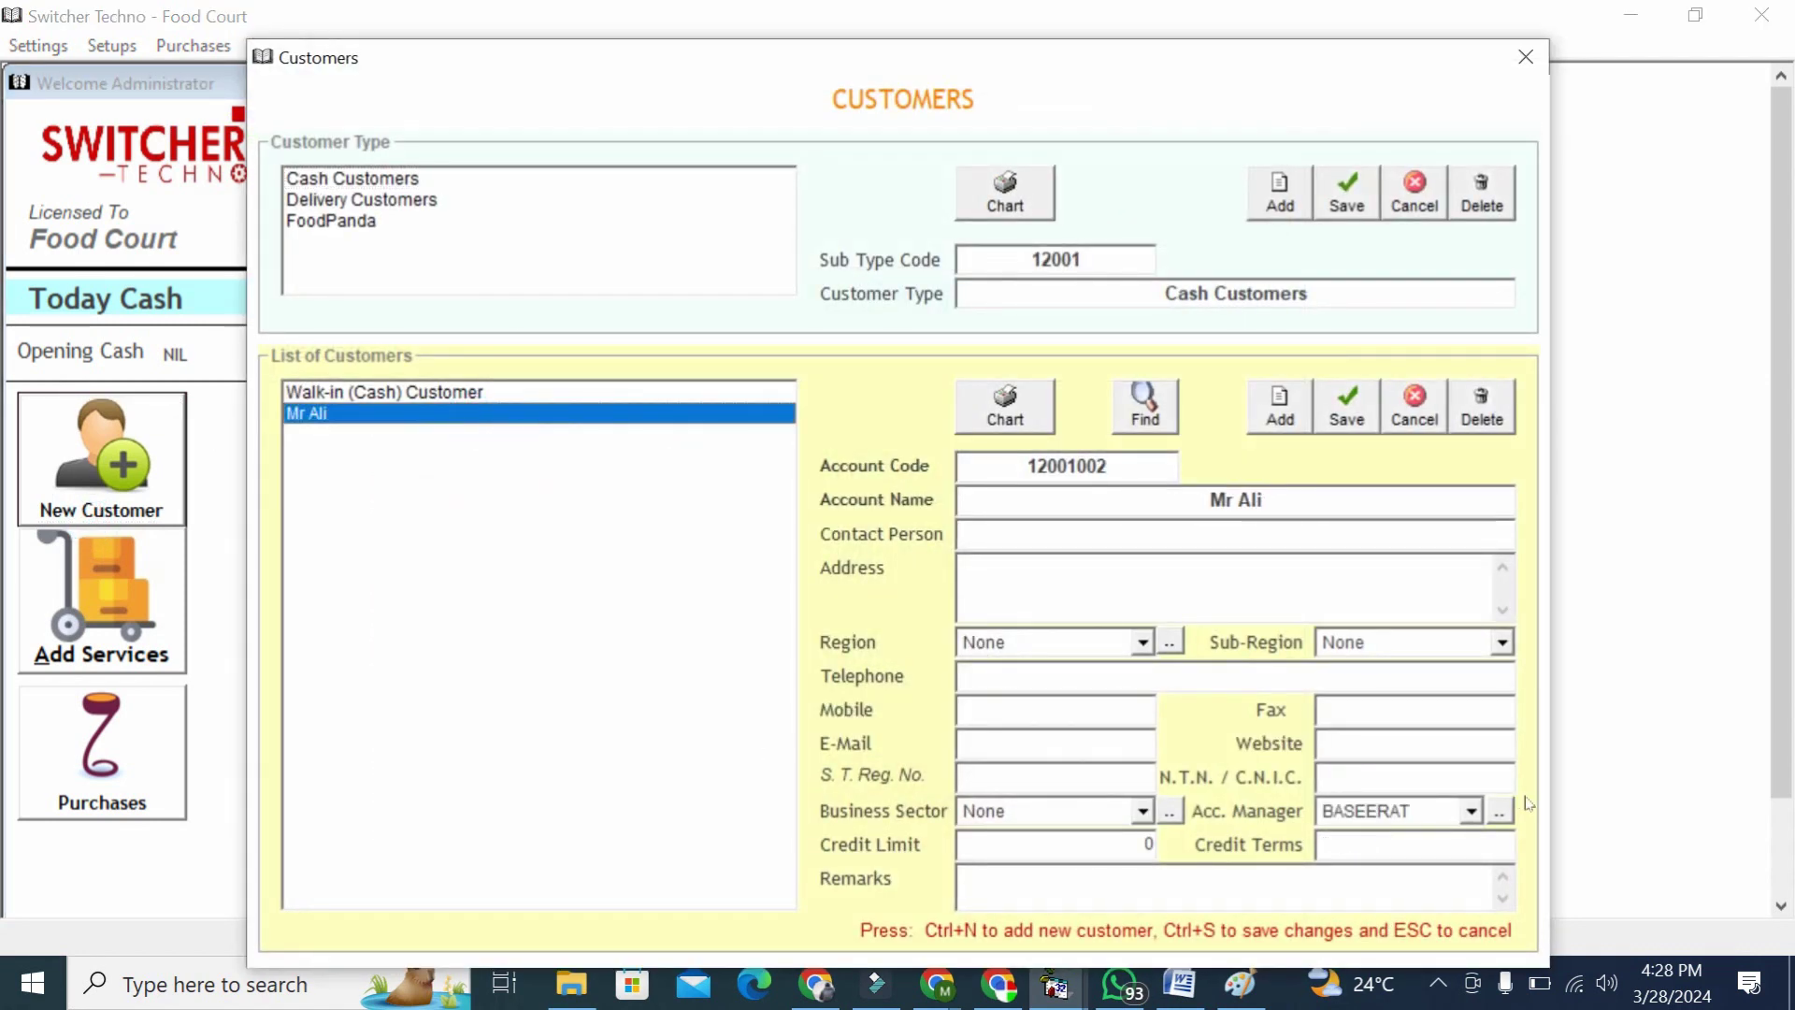
pyautogui.click(1499, 810)
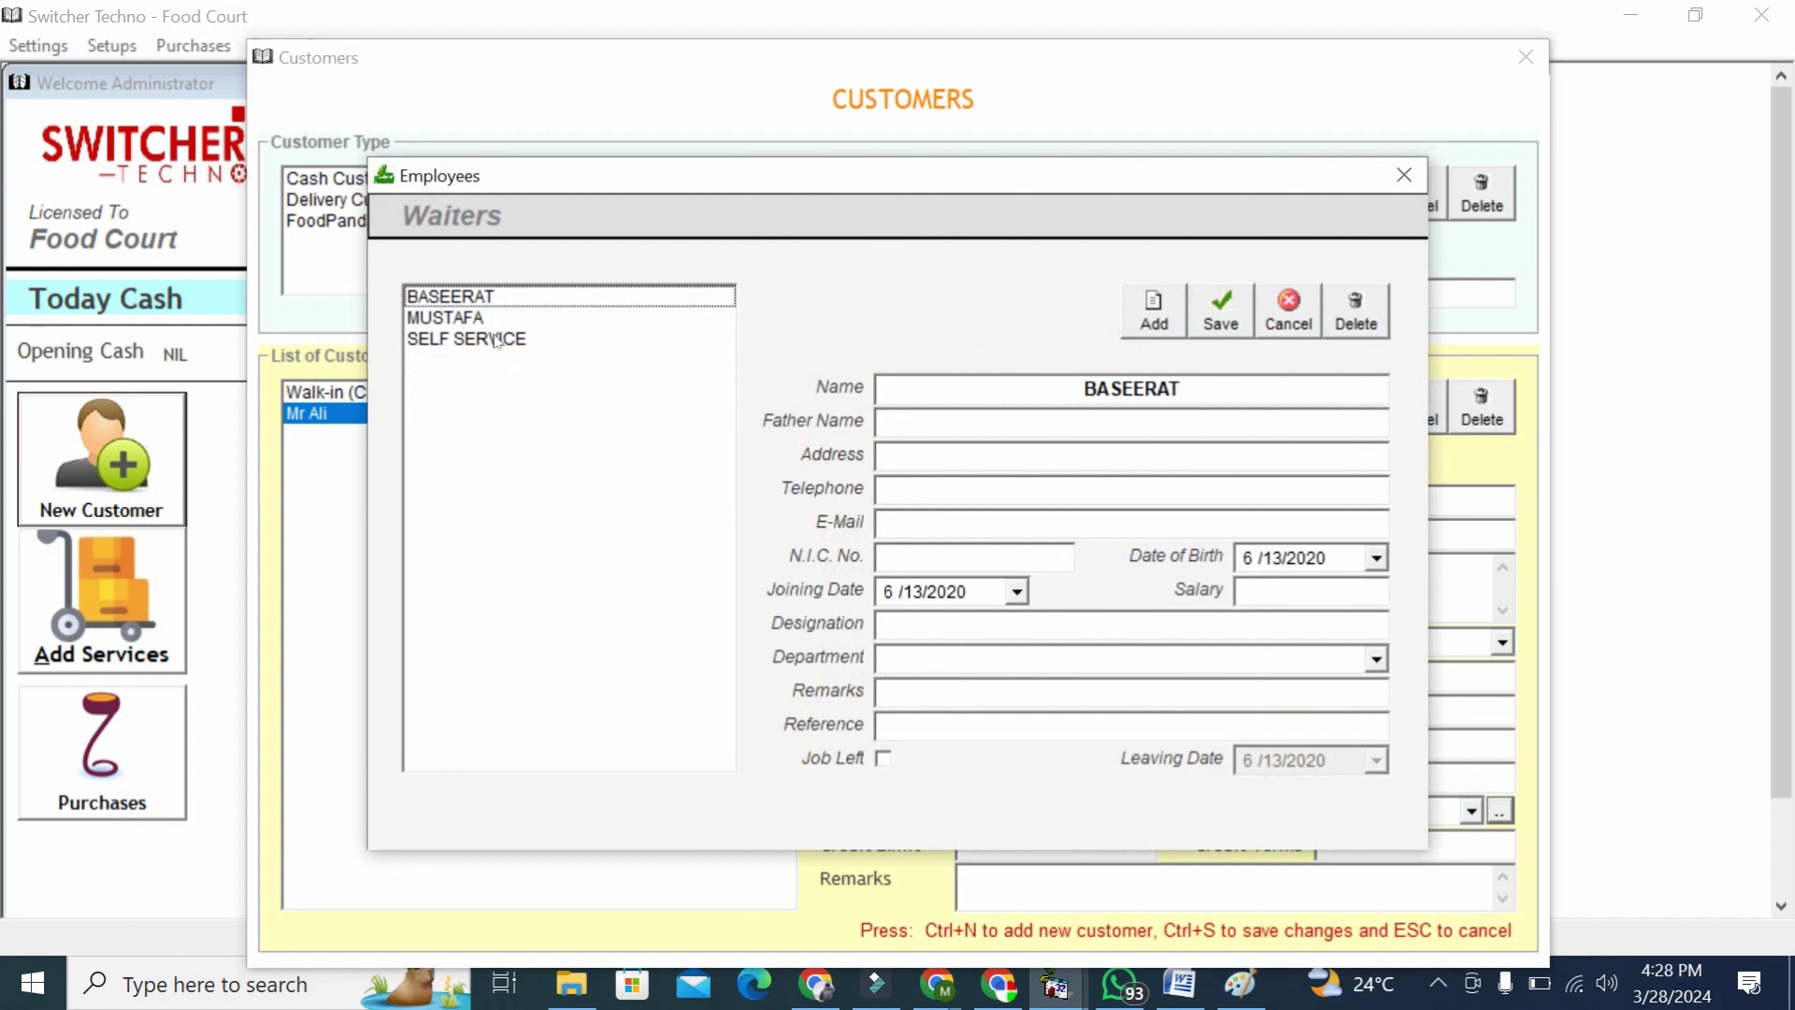
pyautogui.click(492, 341)
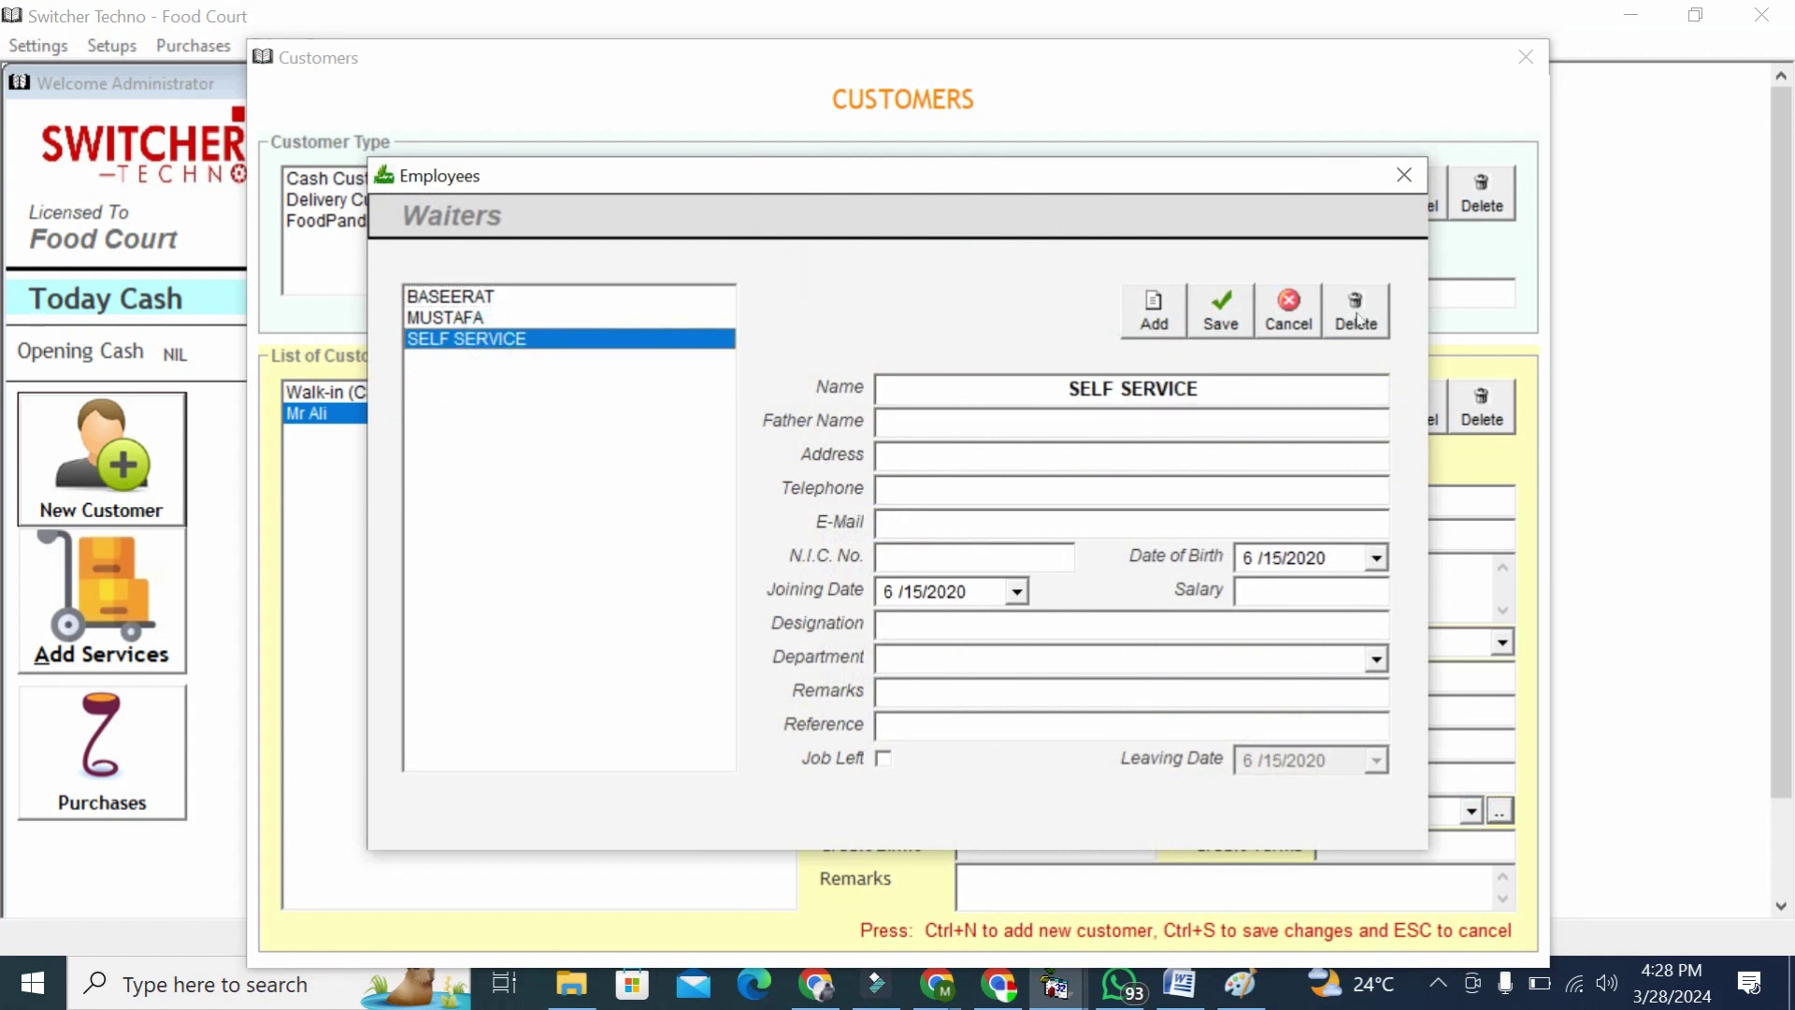
pyautogui.click(1403, 175)
pyautogui.click(1525, 58)
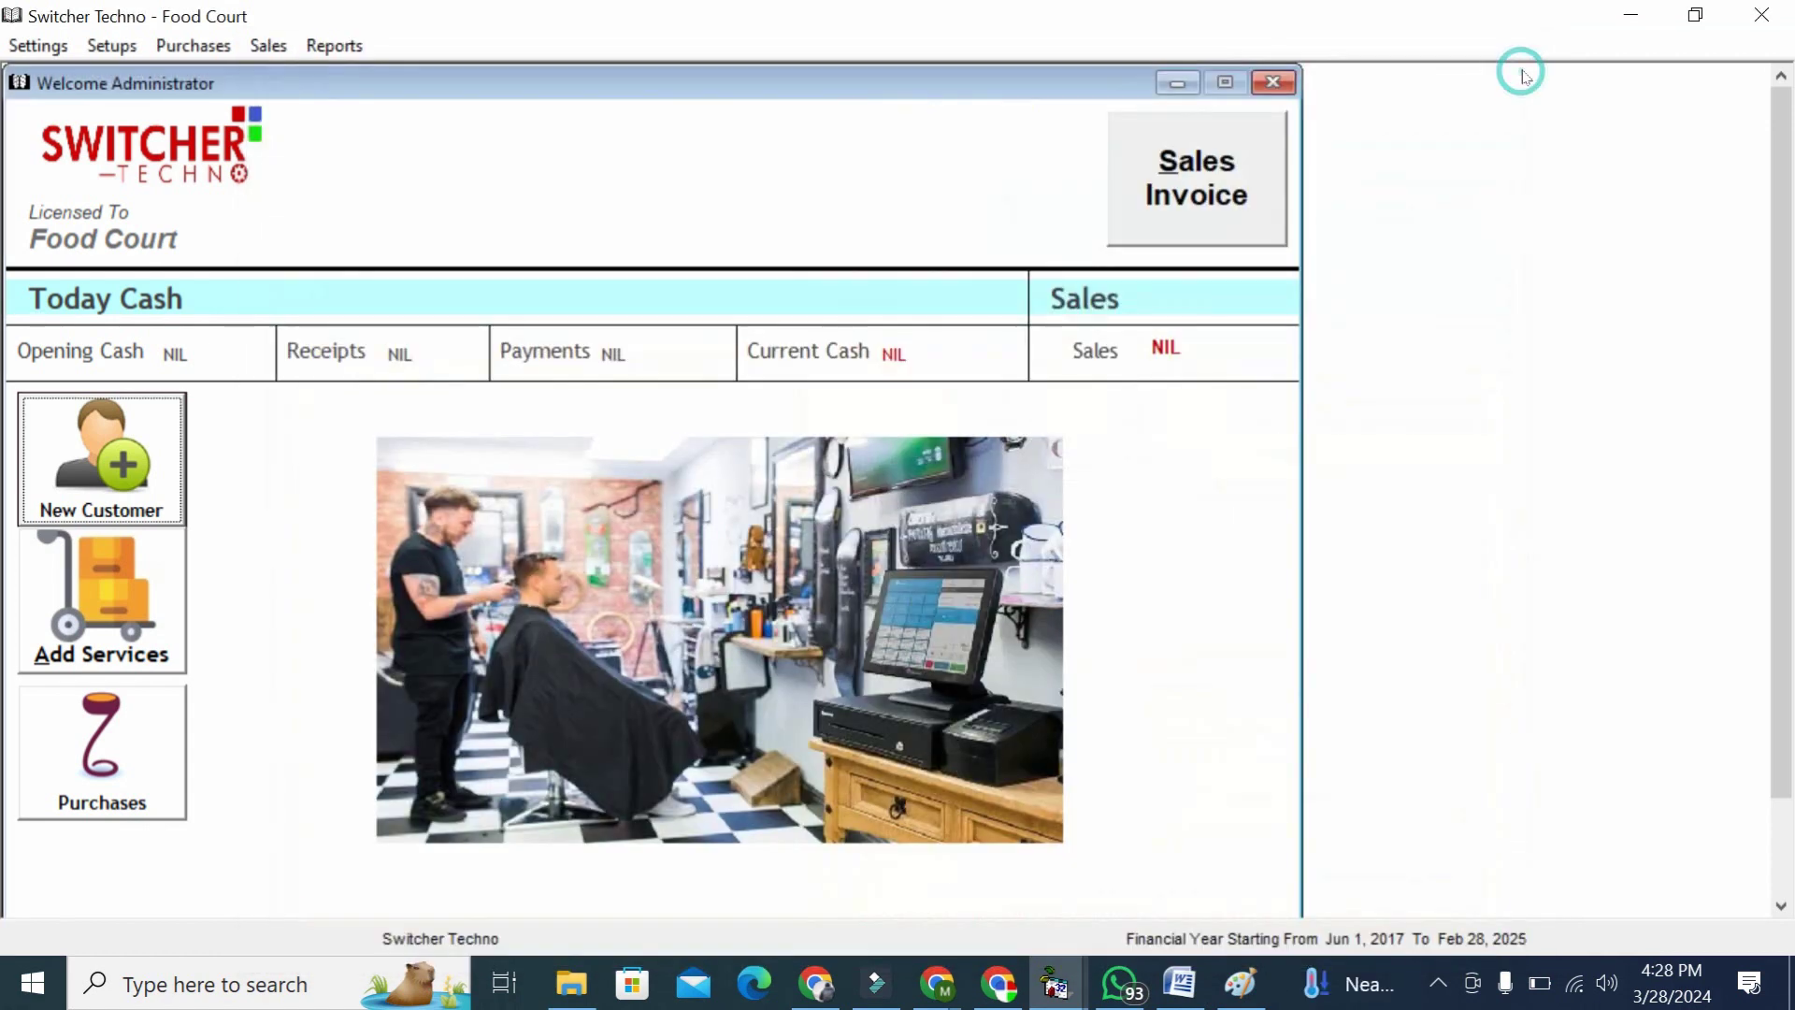
# Start a sales invoice for the saved cash customer with the first waiter, showing Facial services
pyautogui.click(1258, 179)
pyautogui.click(1026, 279)
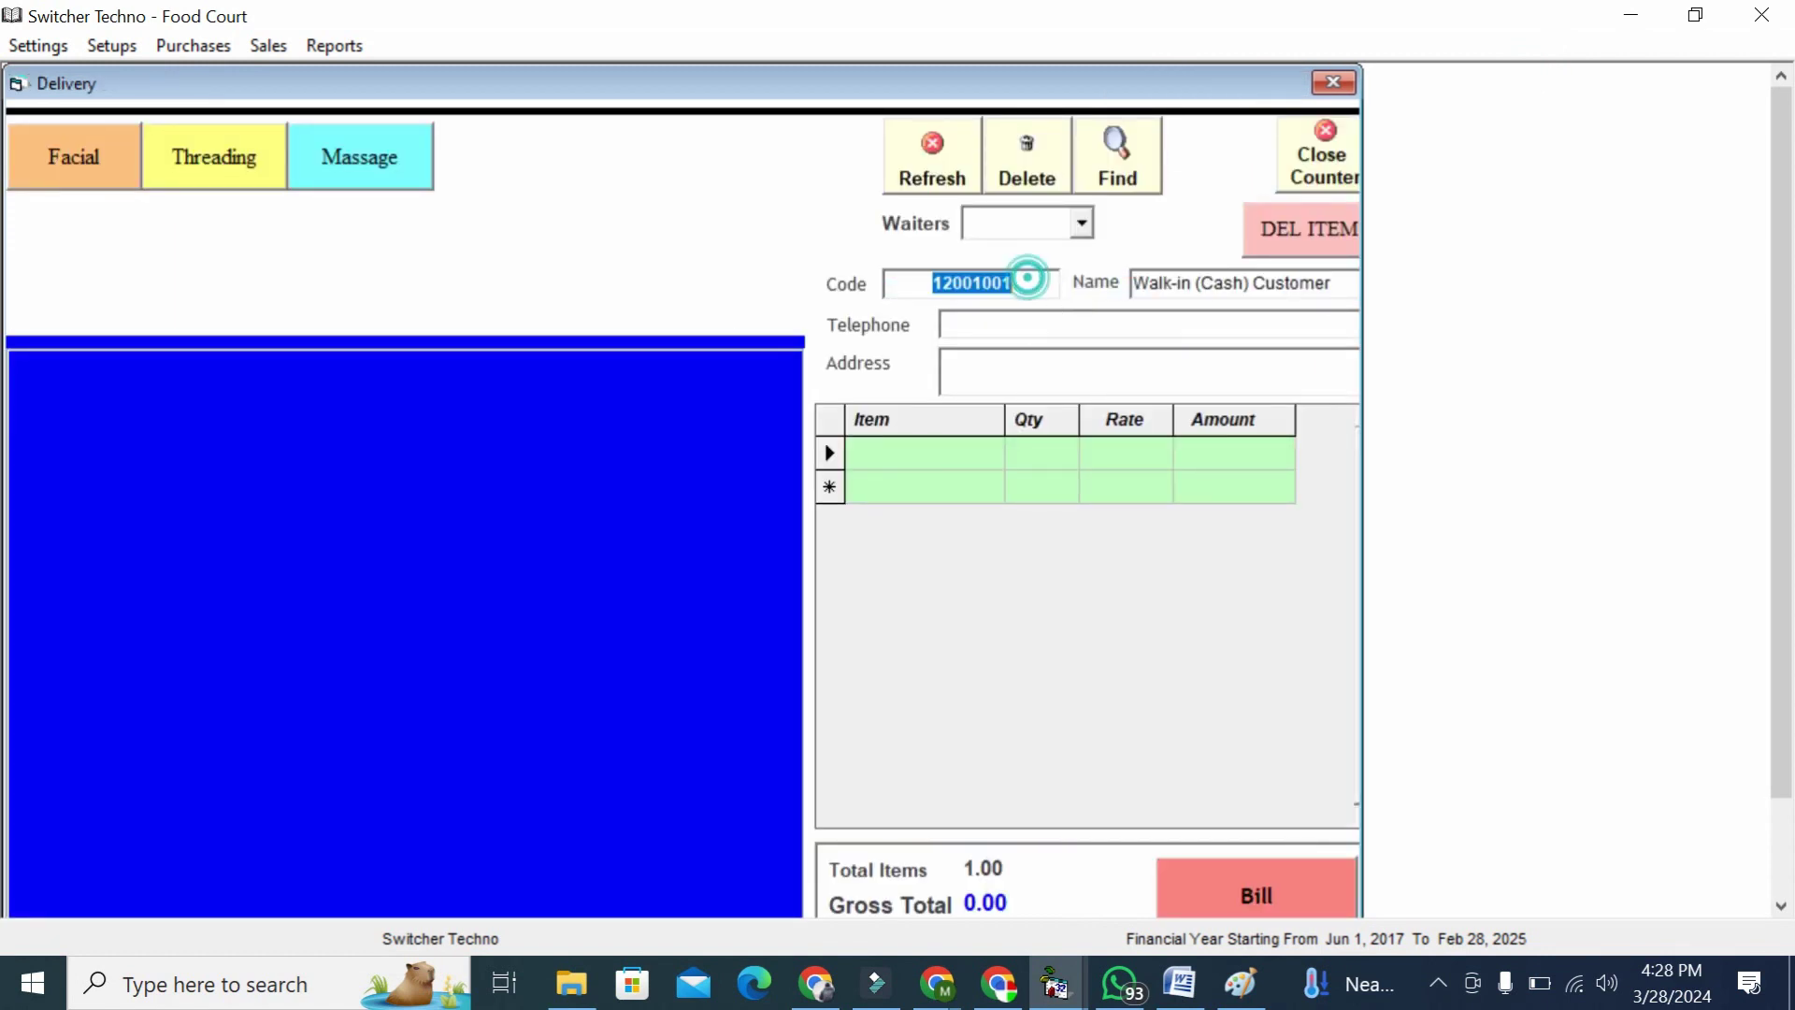
pyautogui.press('Down')
pyautogui.press('Down')
pyautogui.press('Down')
pyautogui.press('Down')
pyautogui.press('Down')
pyautogui.press('Down')
pyautogui.press('Down')
pyautogui.press('Return')
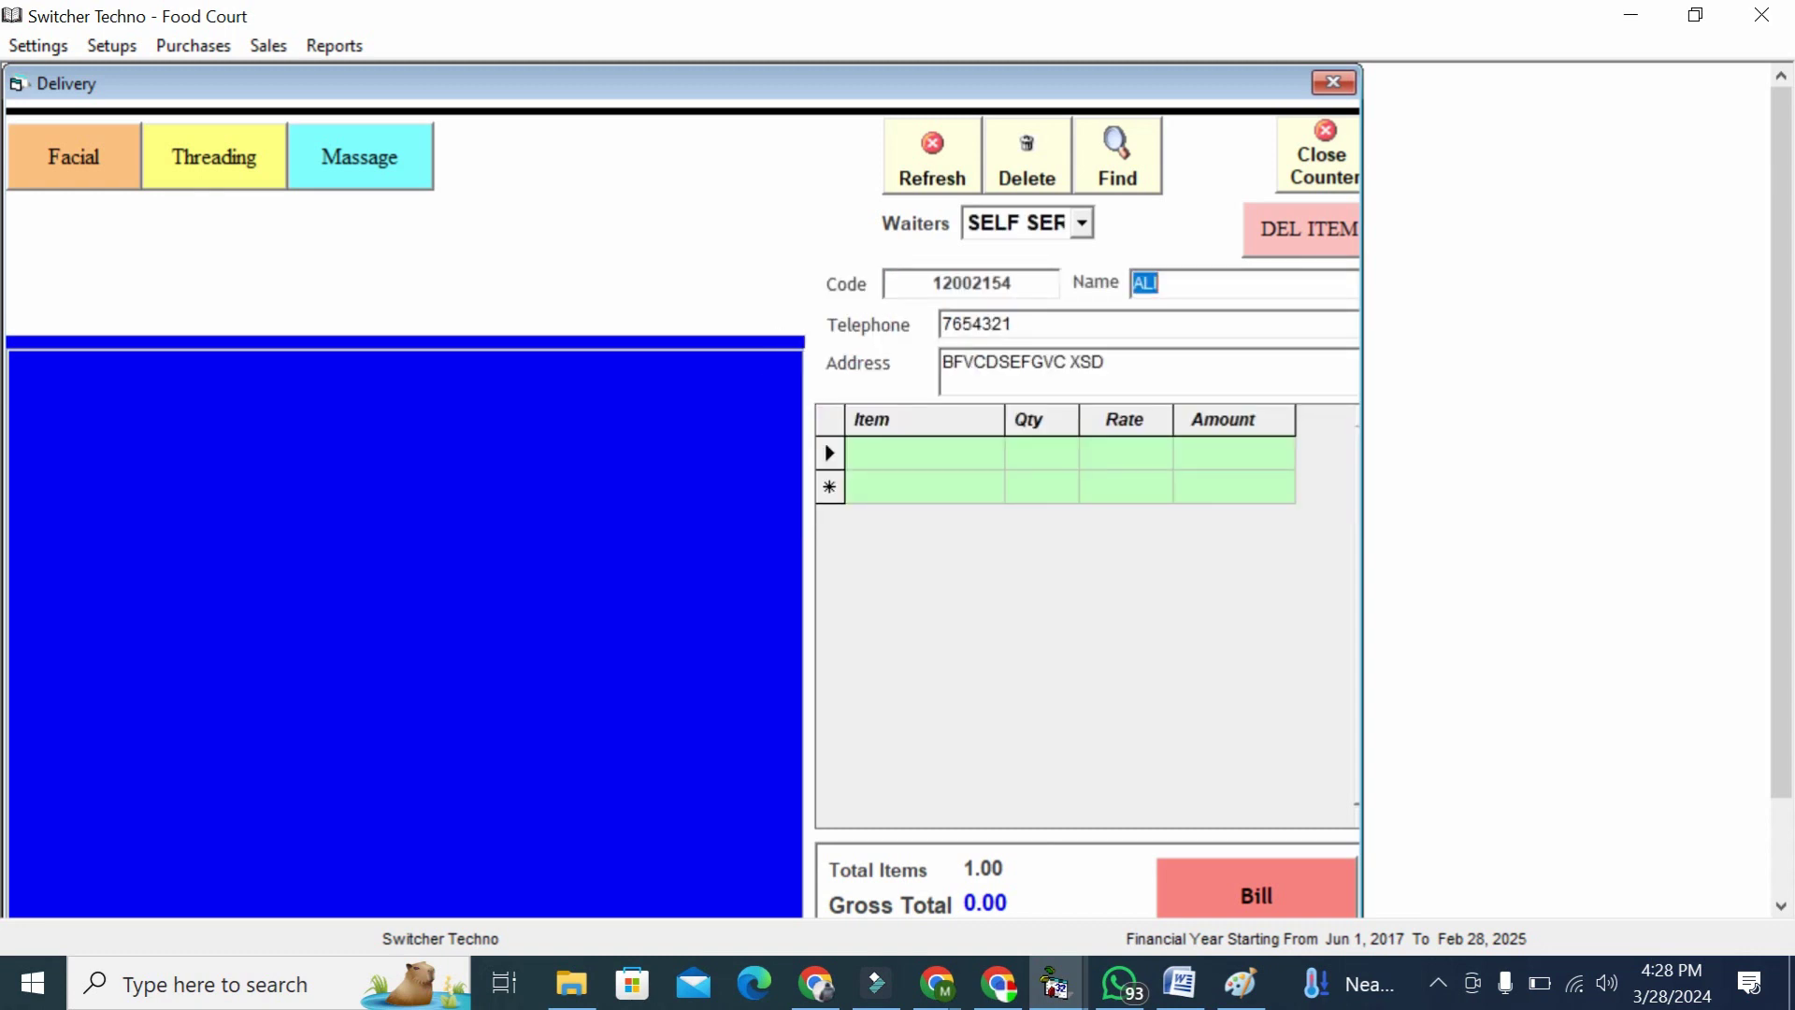
pyautogui.click(1081, 224)
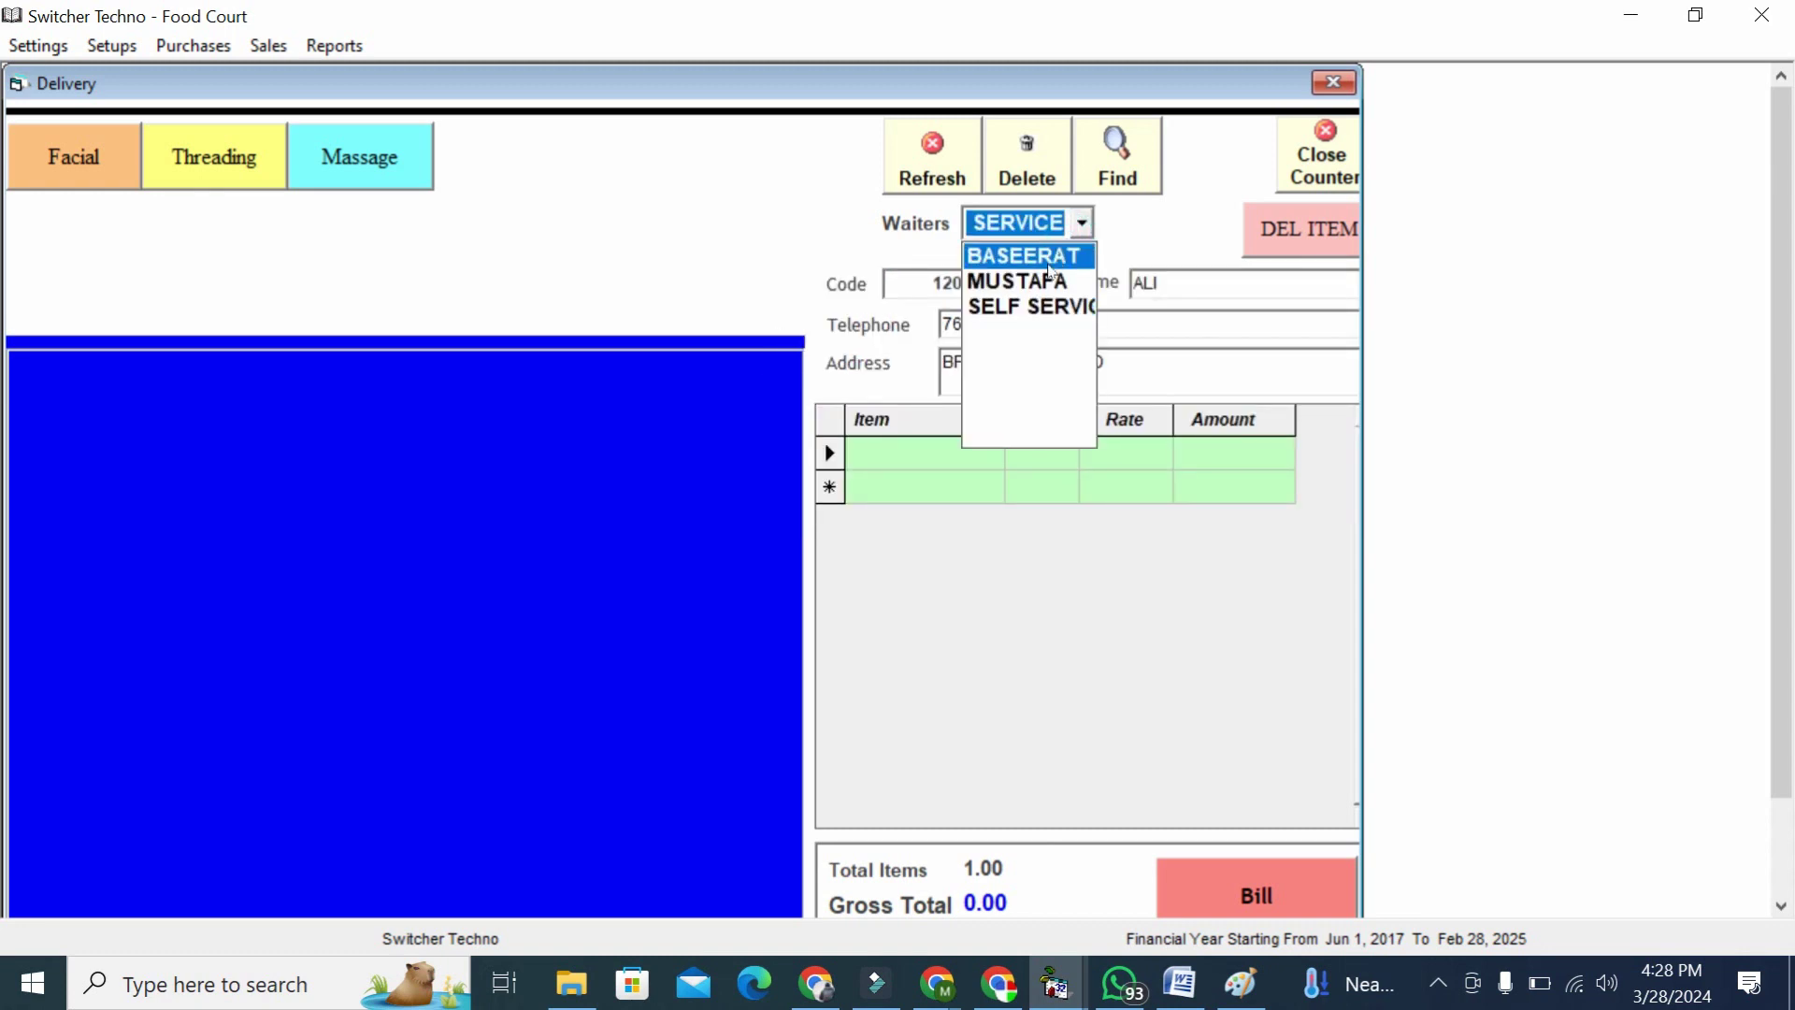
pyautogui.click(1049, 269)
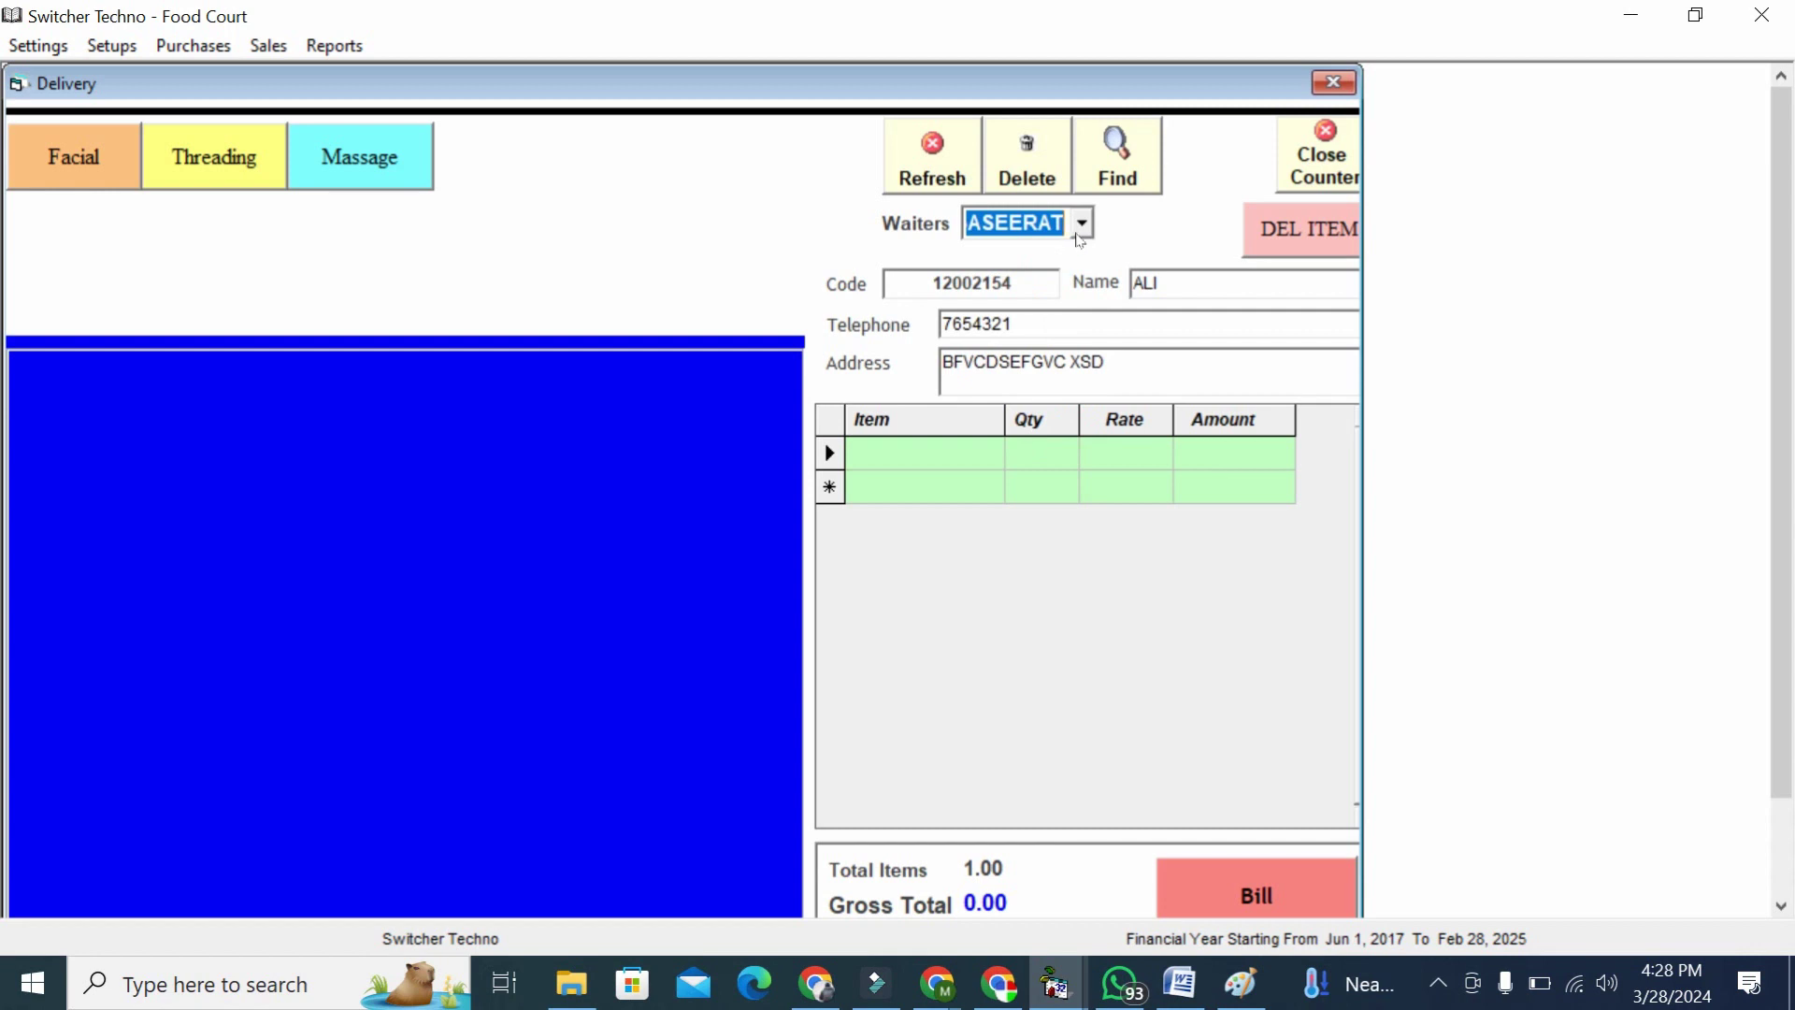
pyautogui.click(42, 156)
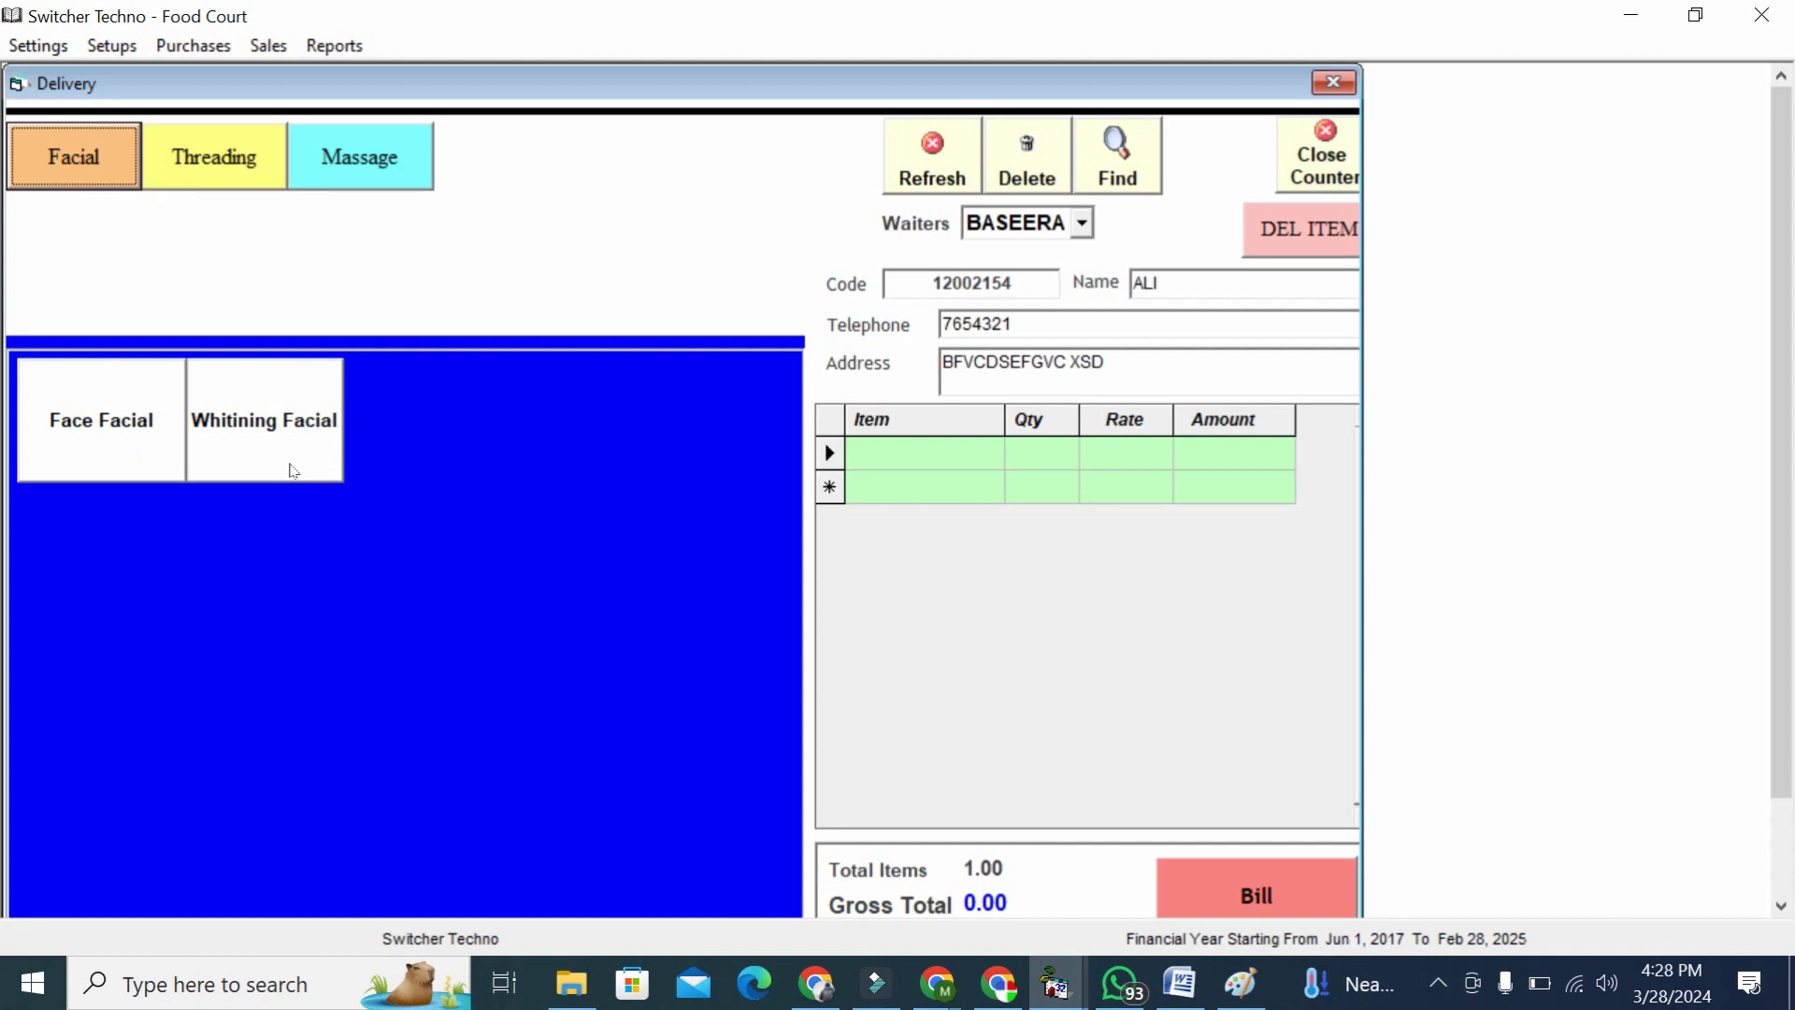
# Add Whitining Facial, Face Facial and Hair Threading, raising the gross total from 250.00 to 300.00
pyautogui.click(261, 458)
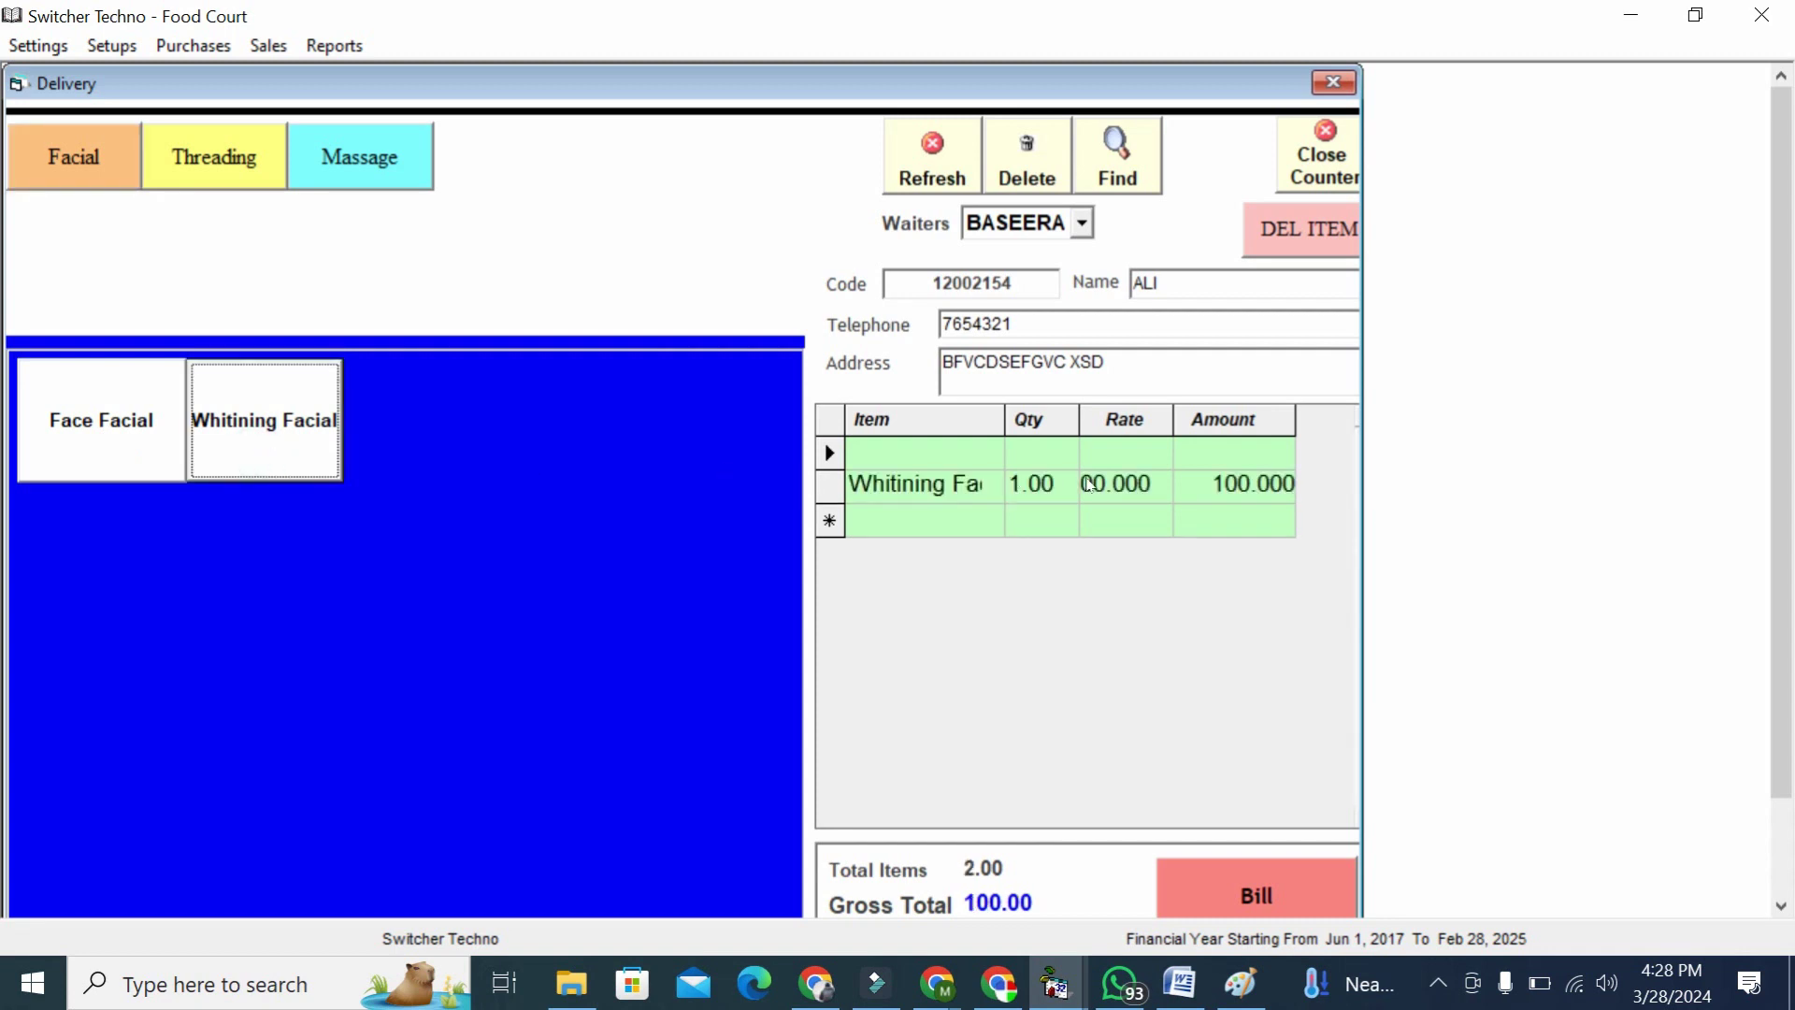
pyautogui.click(1127, 483)
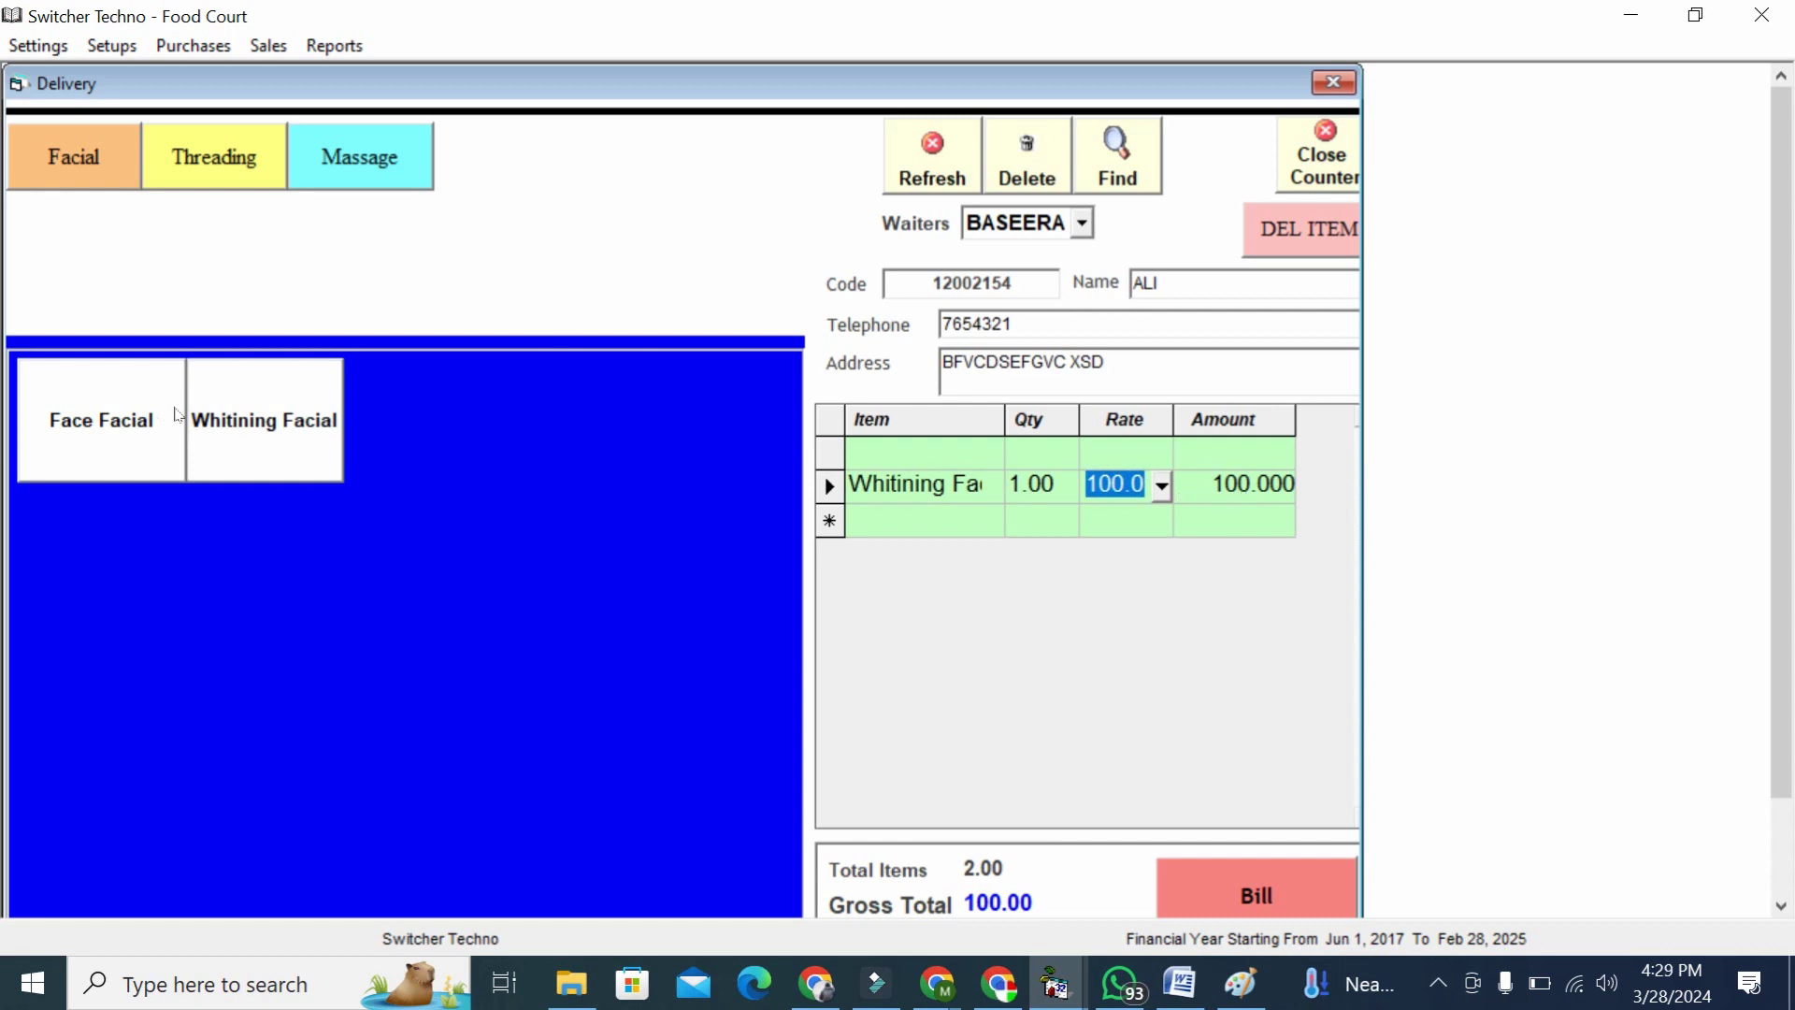
pyautogui.click(132, 437)
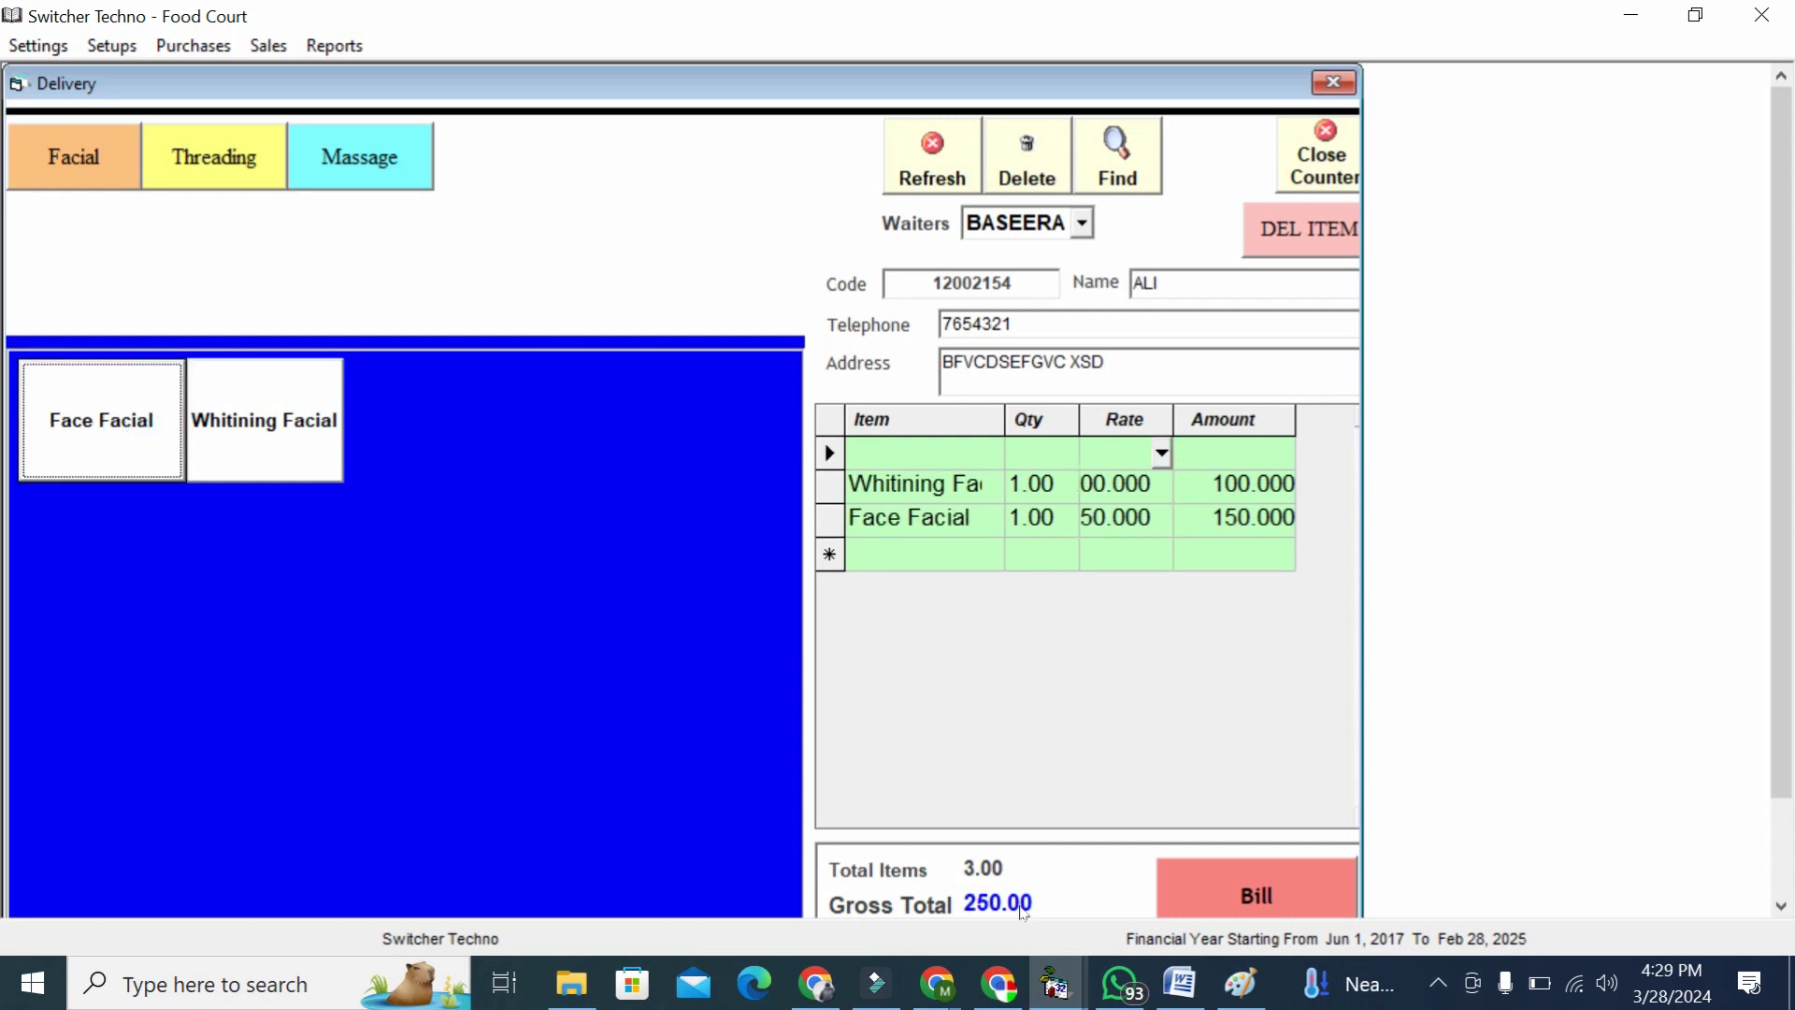
pyautogui.click(1019, 903)
pyautogui.moveTo(947, 900); pyautogui.dragTo(956, 904)
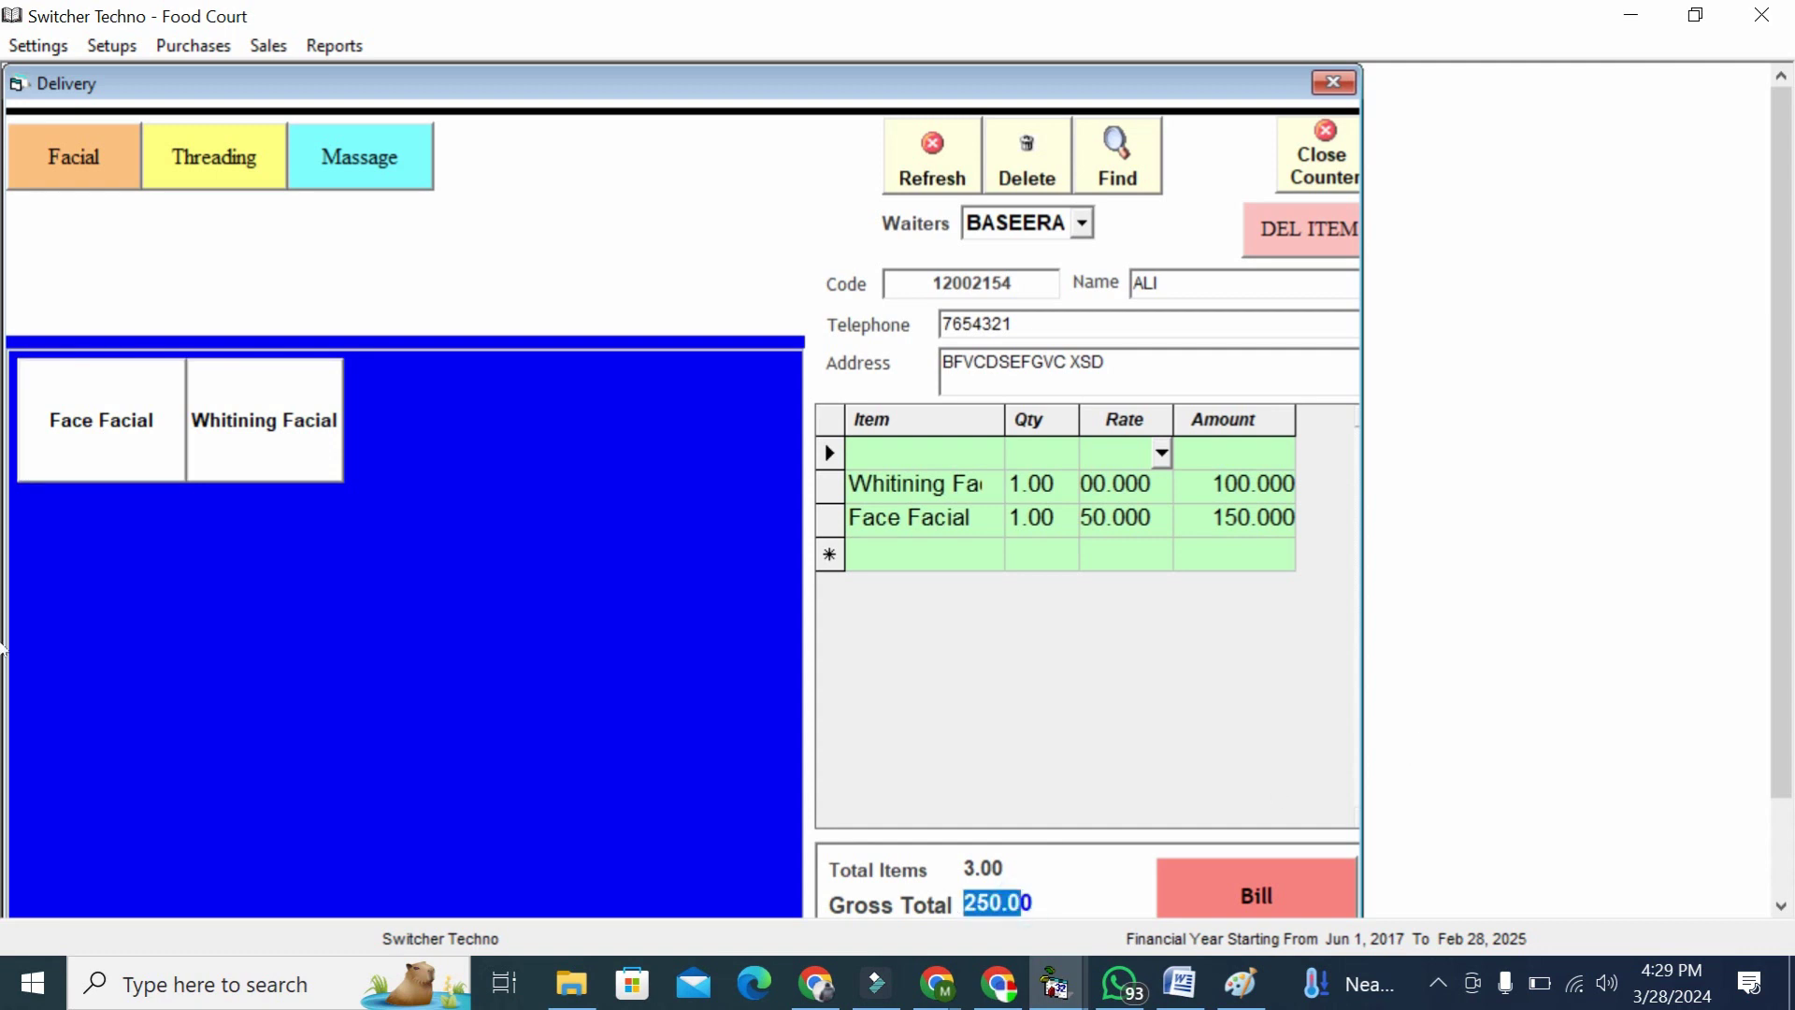
pyautogui.scroll(-1, 1775, 608)
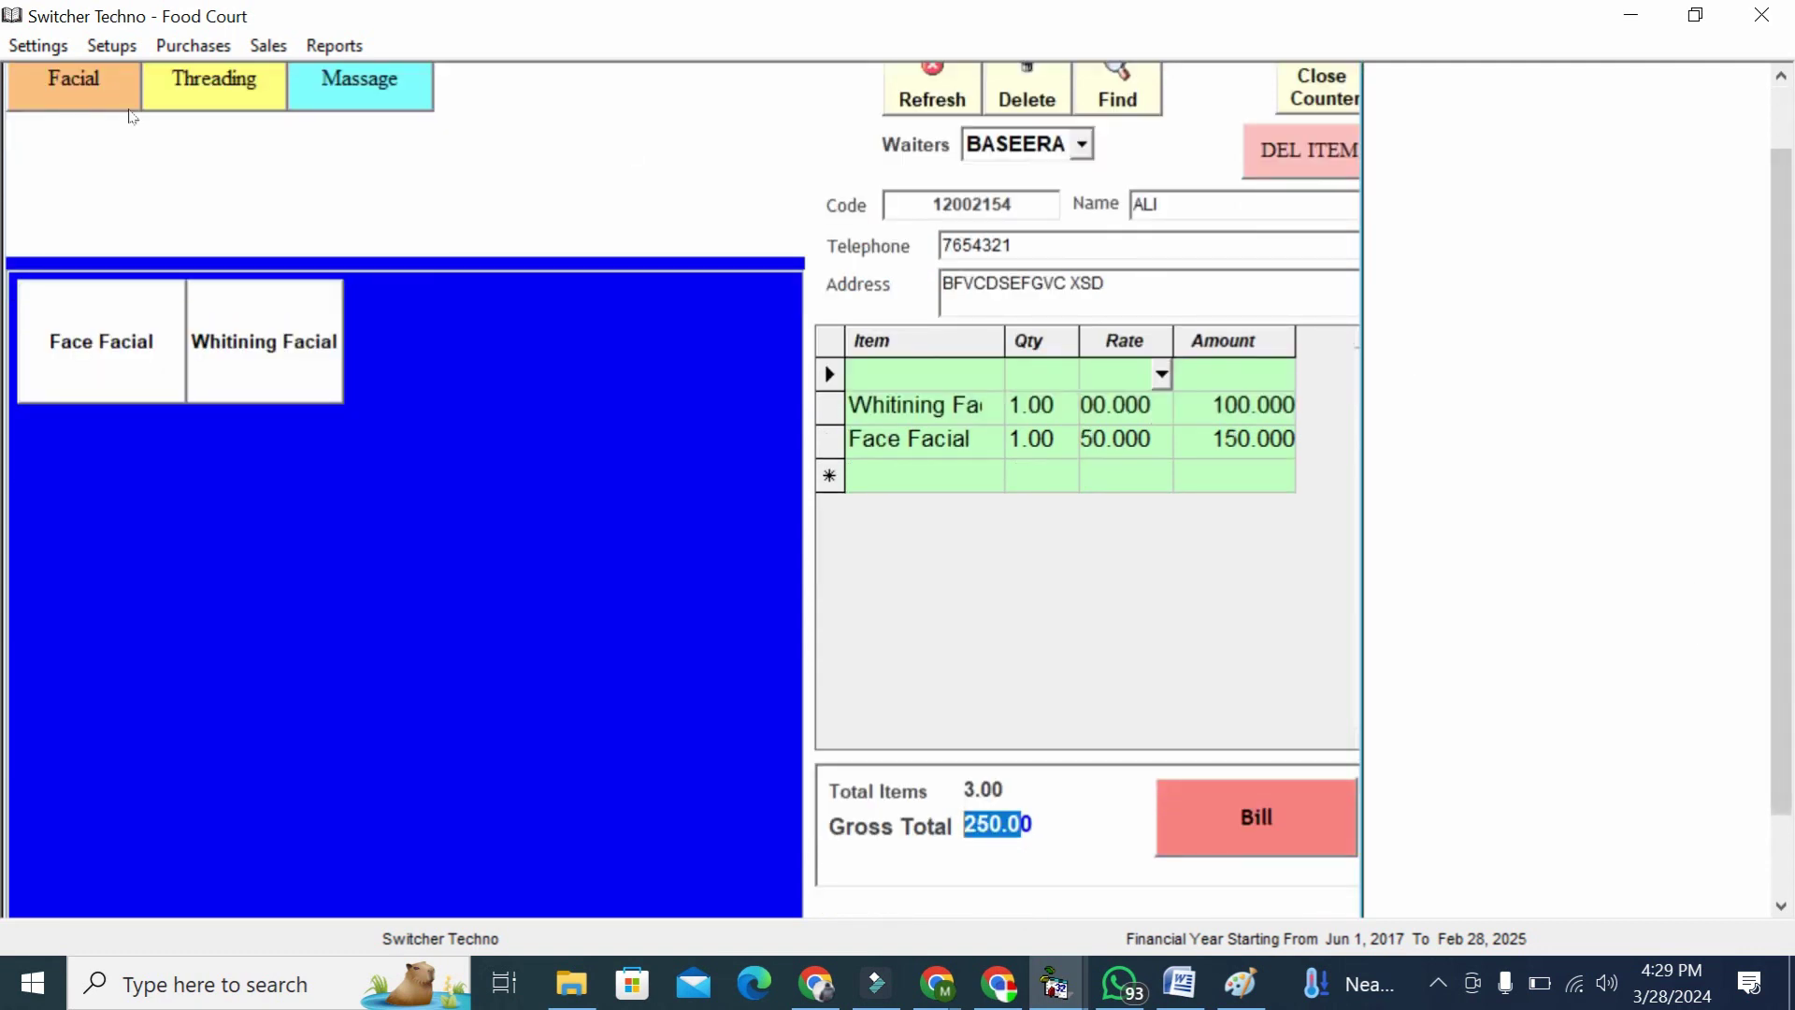
pyautogui.click(170, 82)
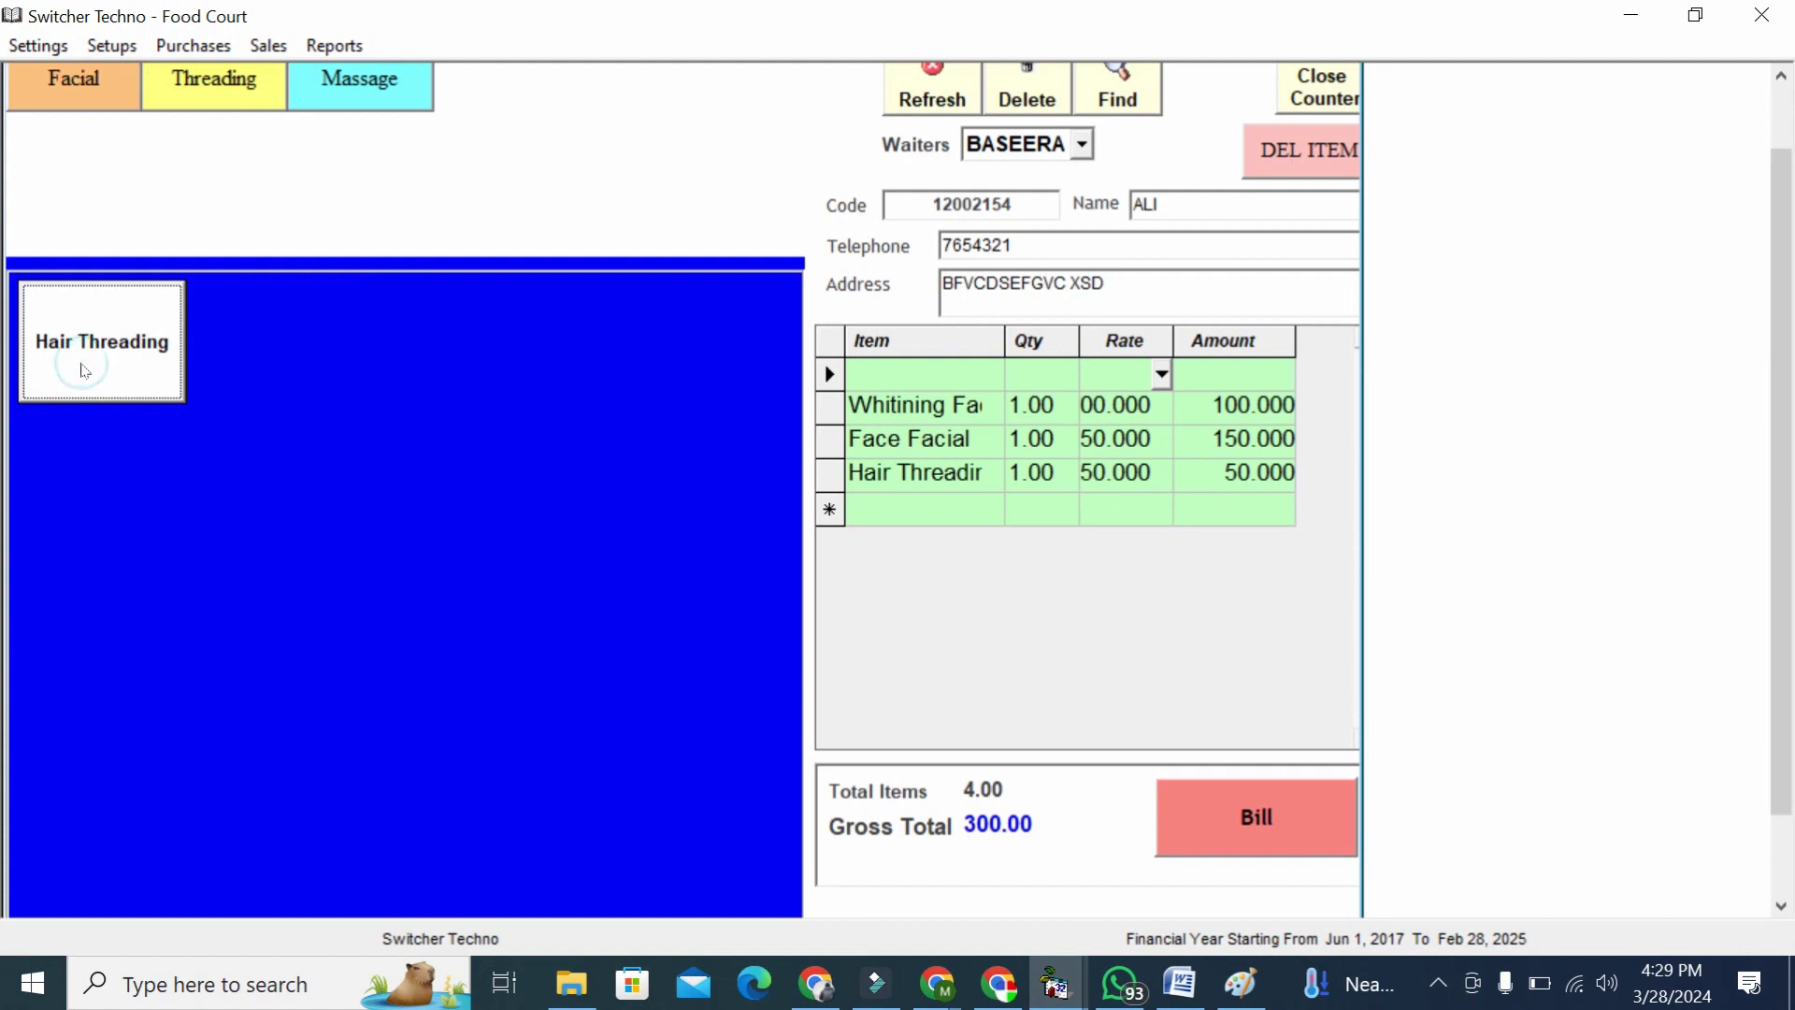
pyautogui.doubleClick(1025, 841)
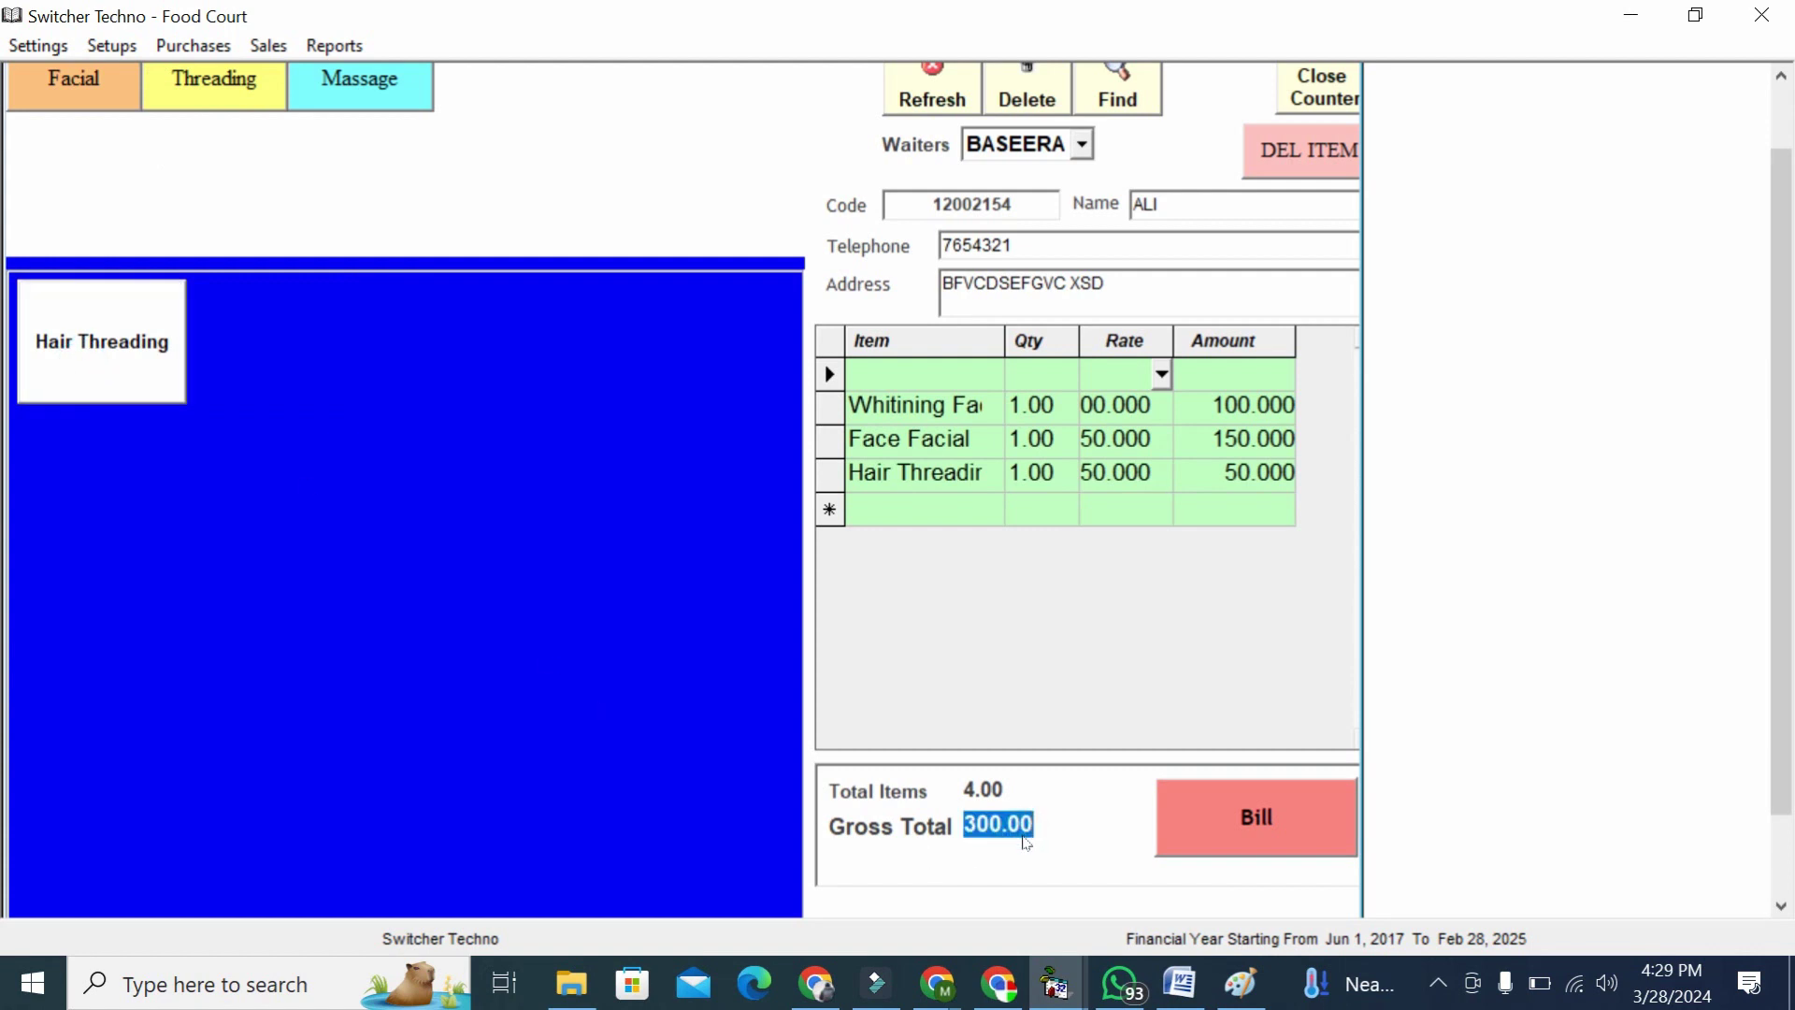
pyautogui.click(1193, 823)
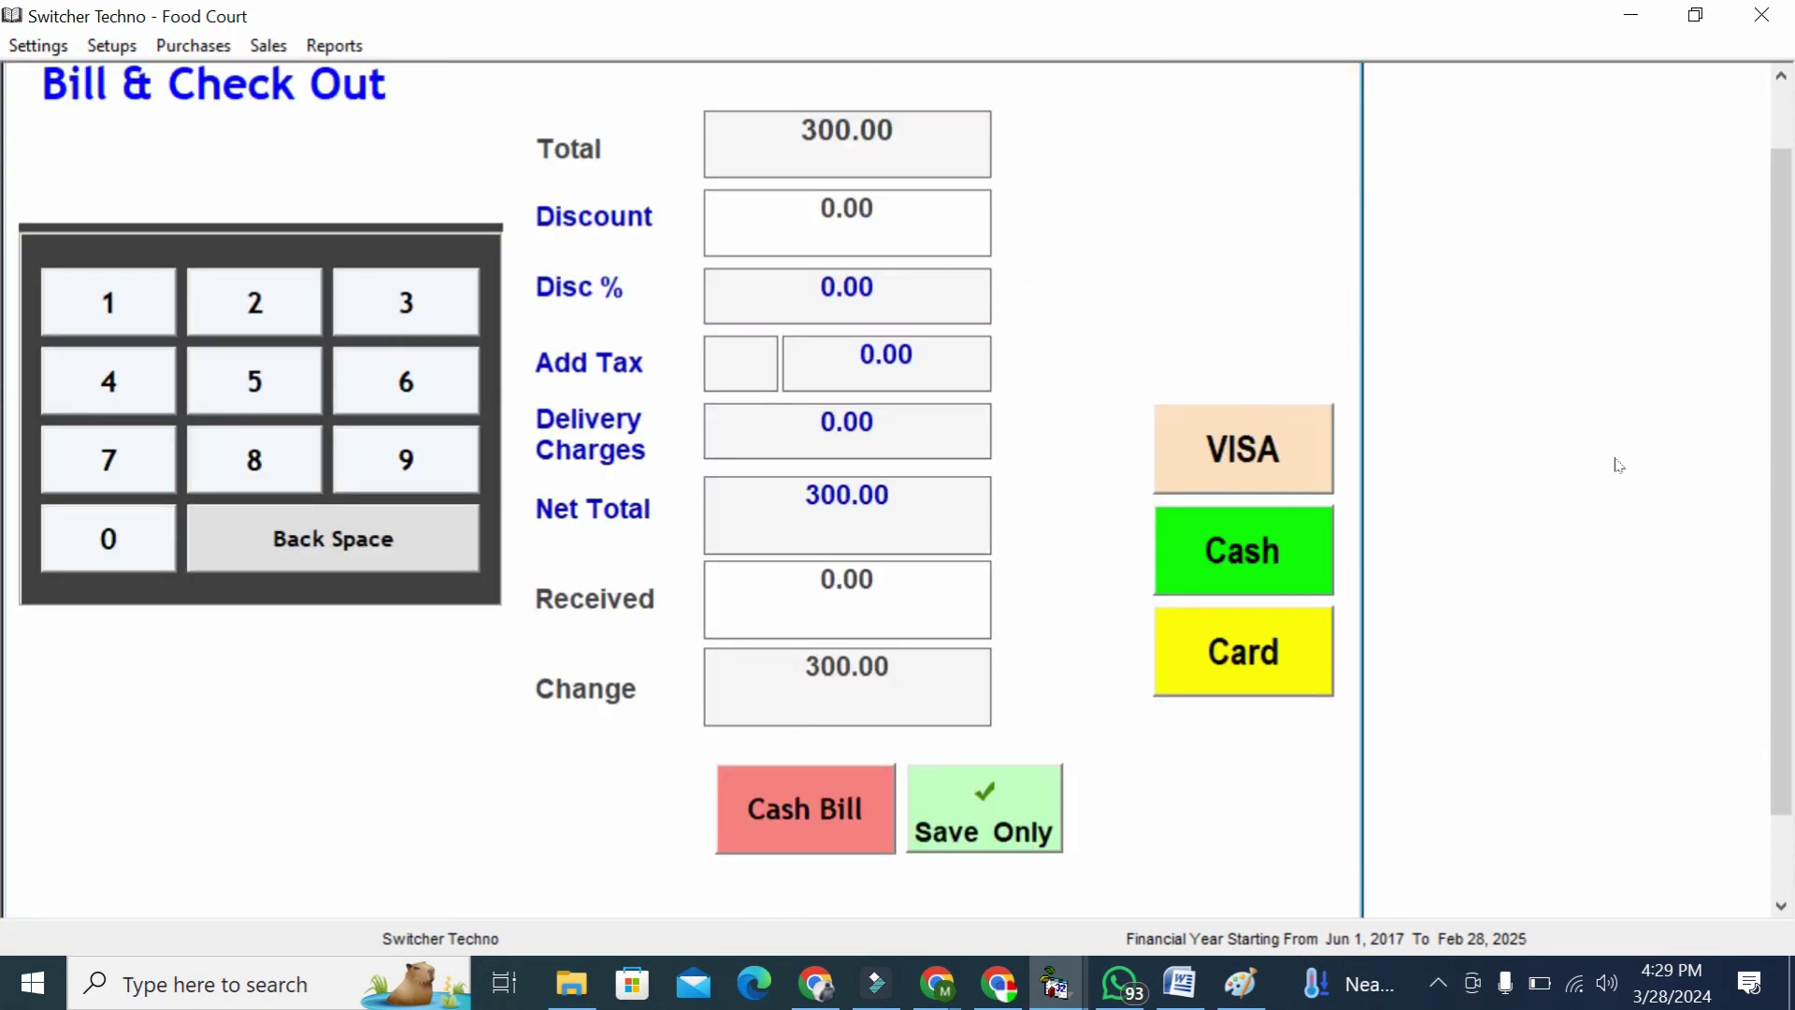
# Check the discount and tax fields, then enter 300 received so change is 0.00
pyautogui.moveTo(1781, 537); pyautogui.dragTo(1781, 501)
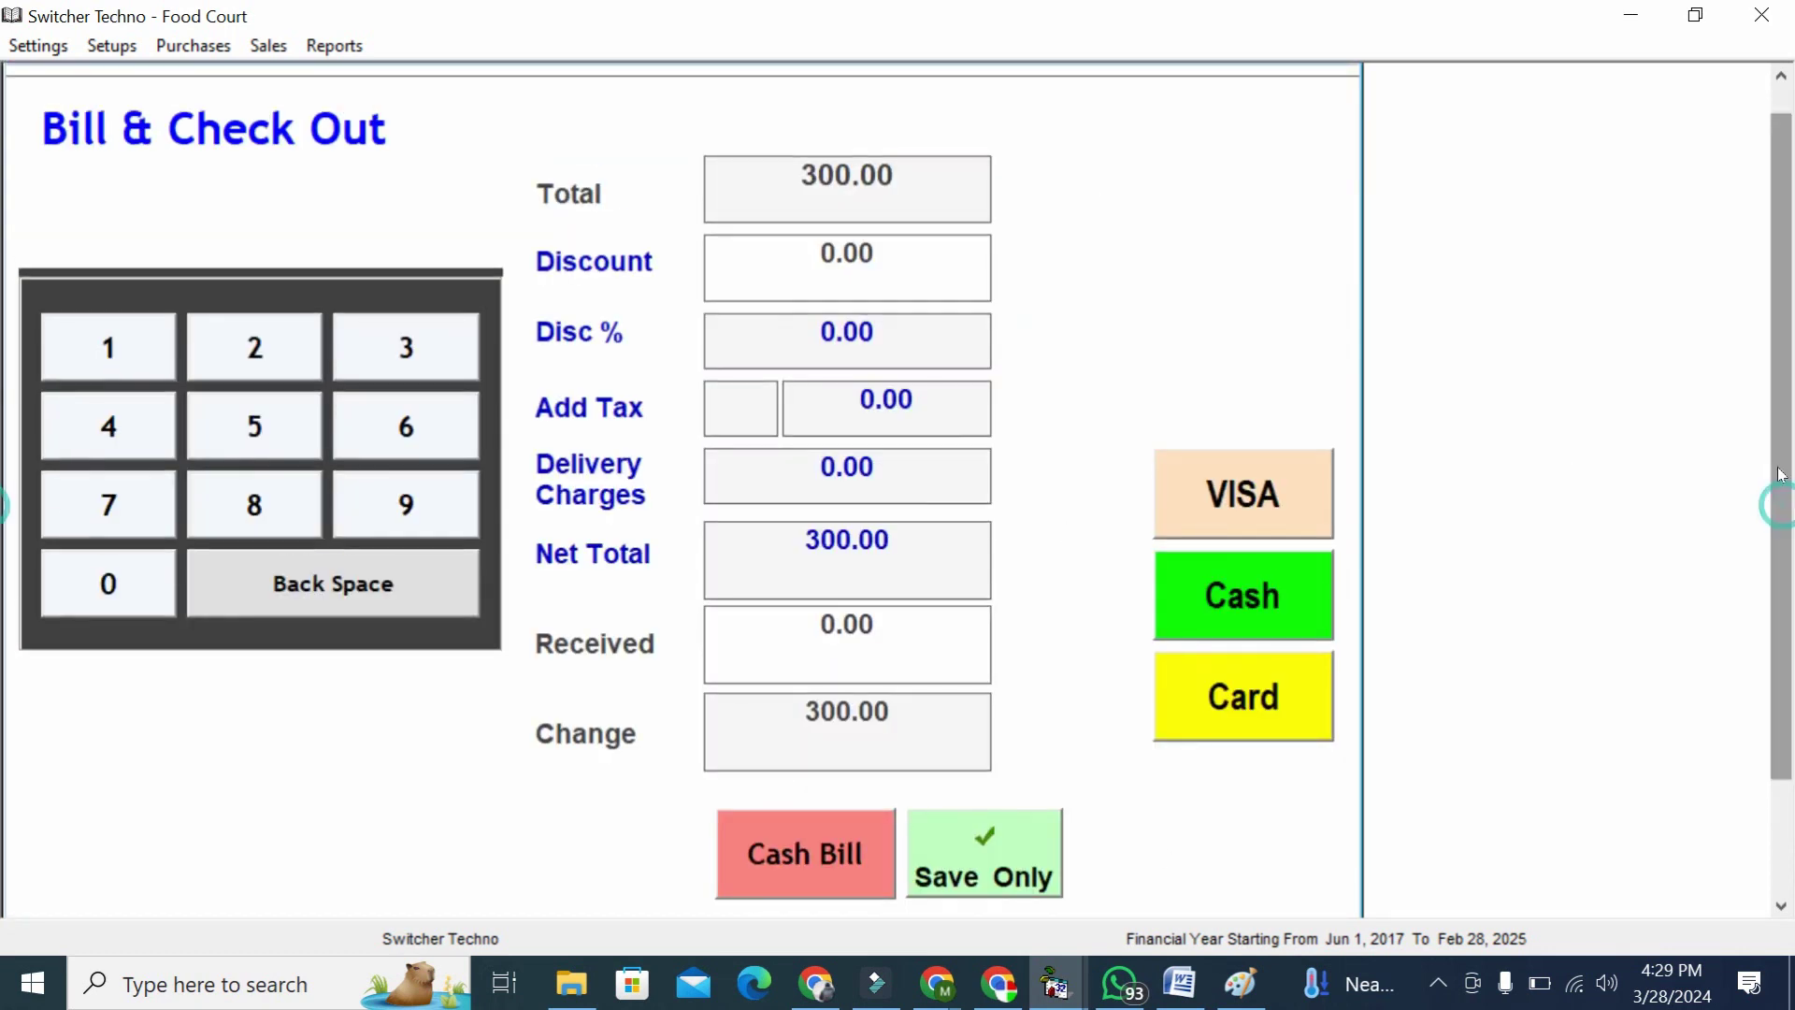
pyautogui.click(835, 415)
pyautogui.click(817, 350)
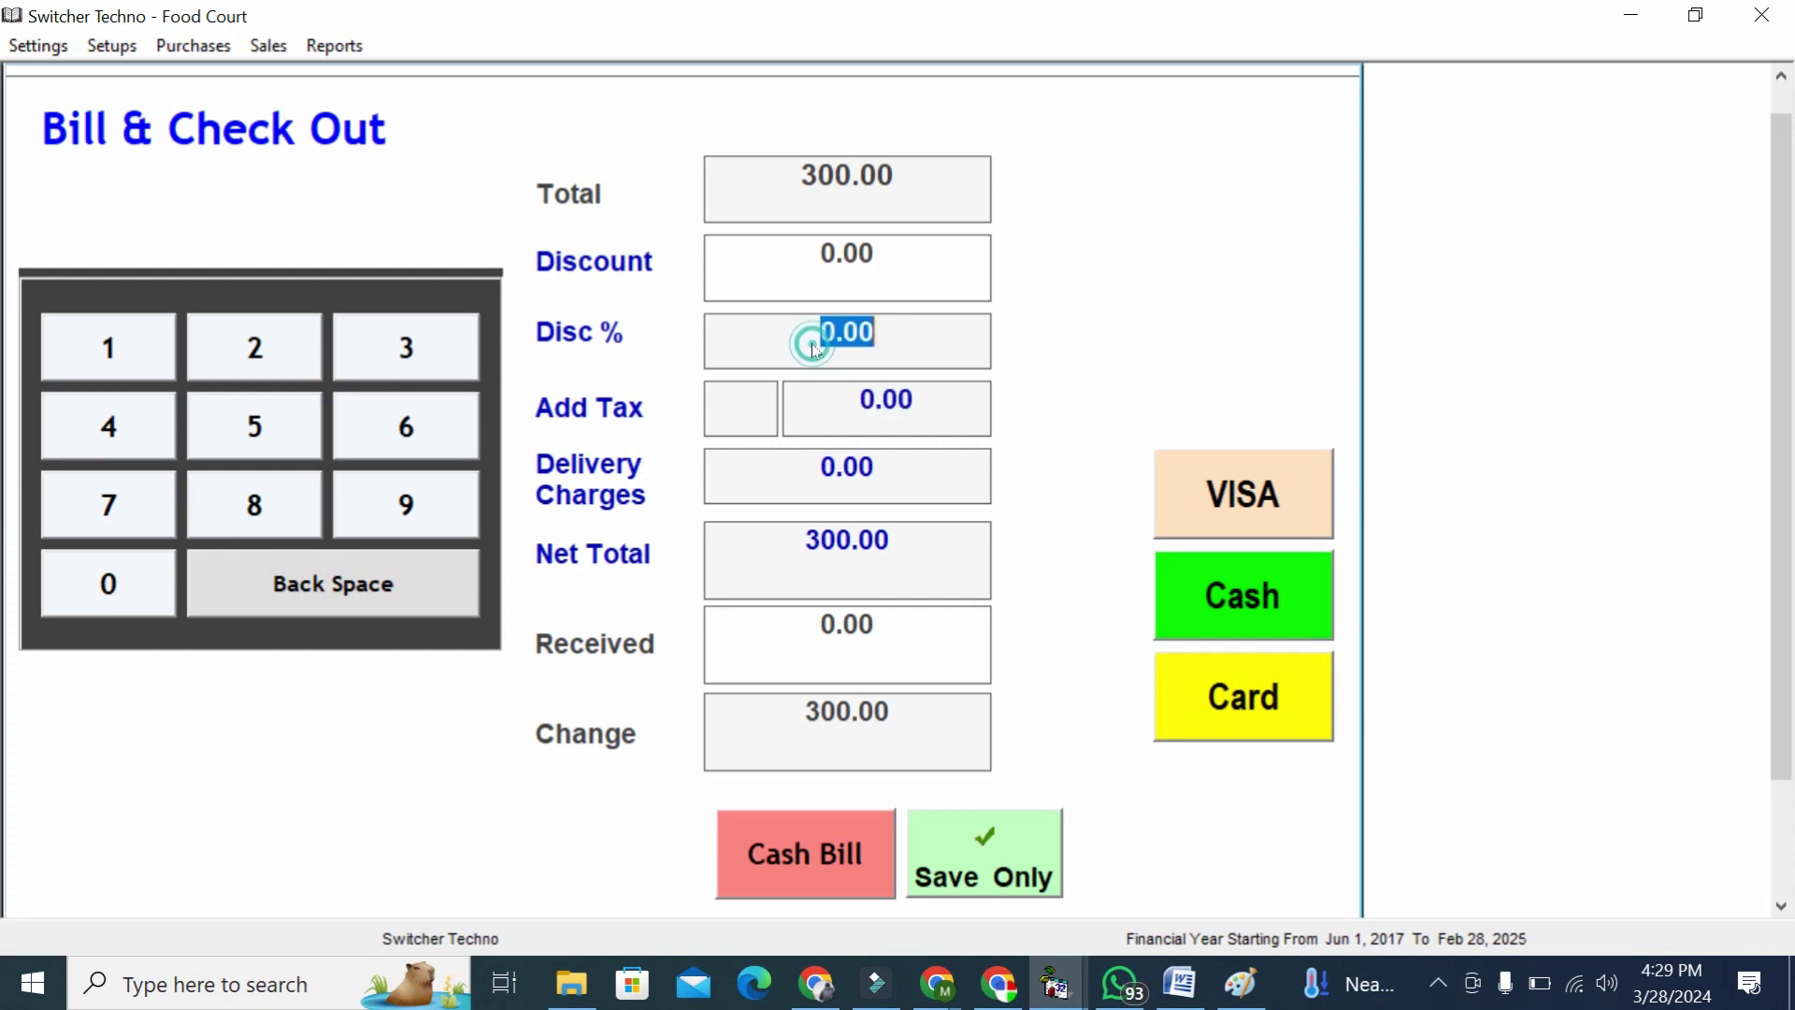
pyautogui.click(815, 250)
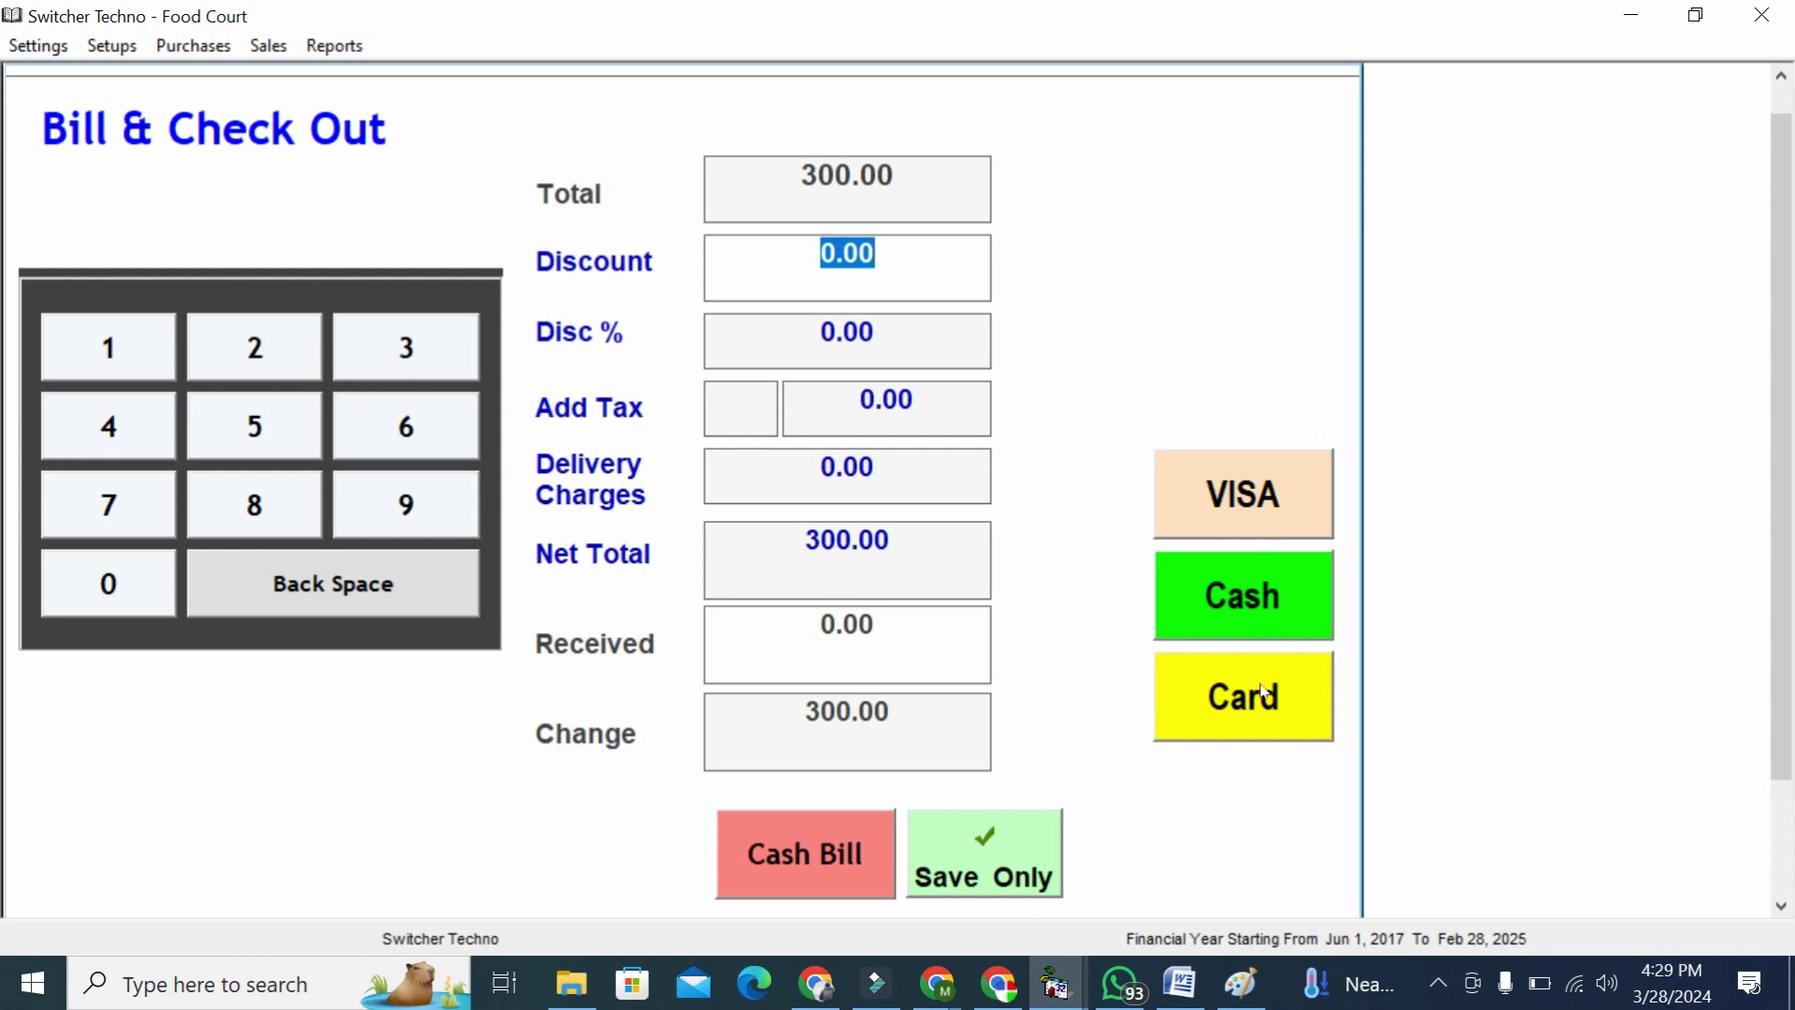
pyautogui.click(889, 642)
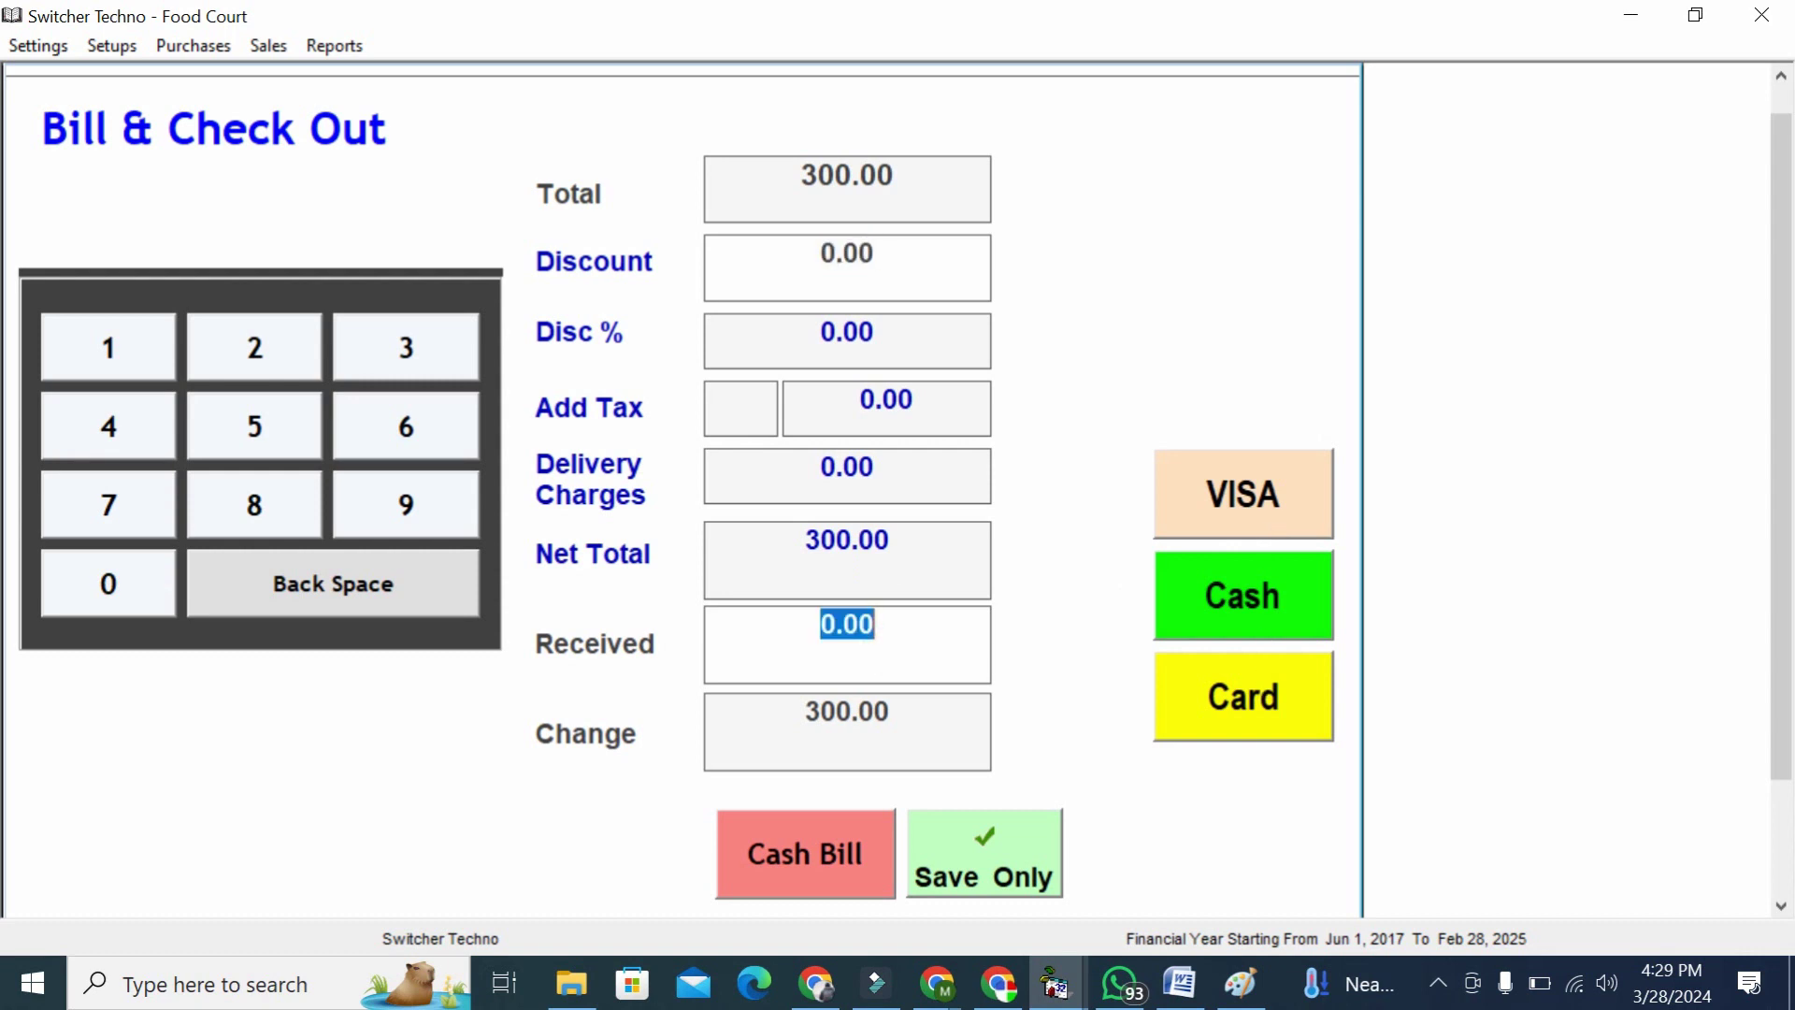
pyautogui.write('300')
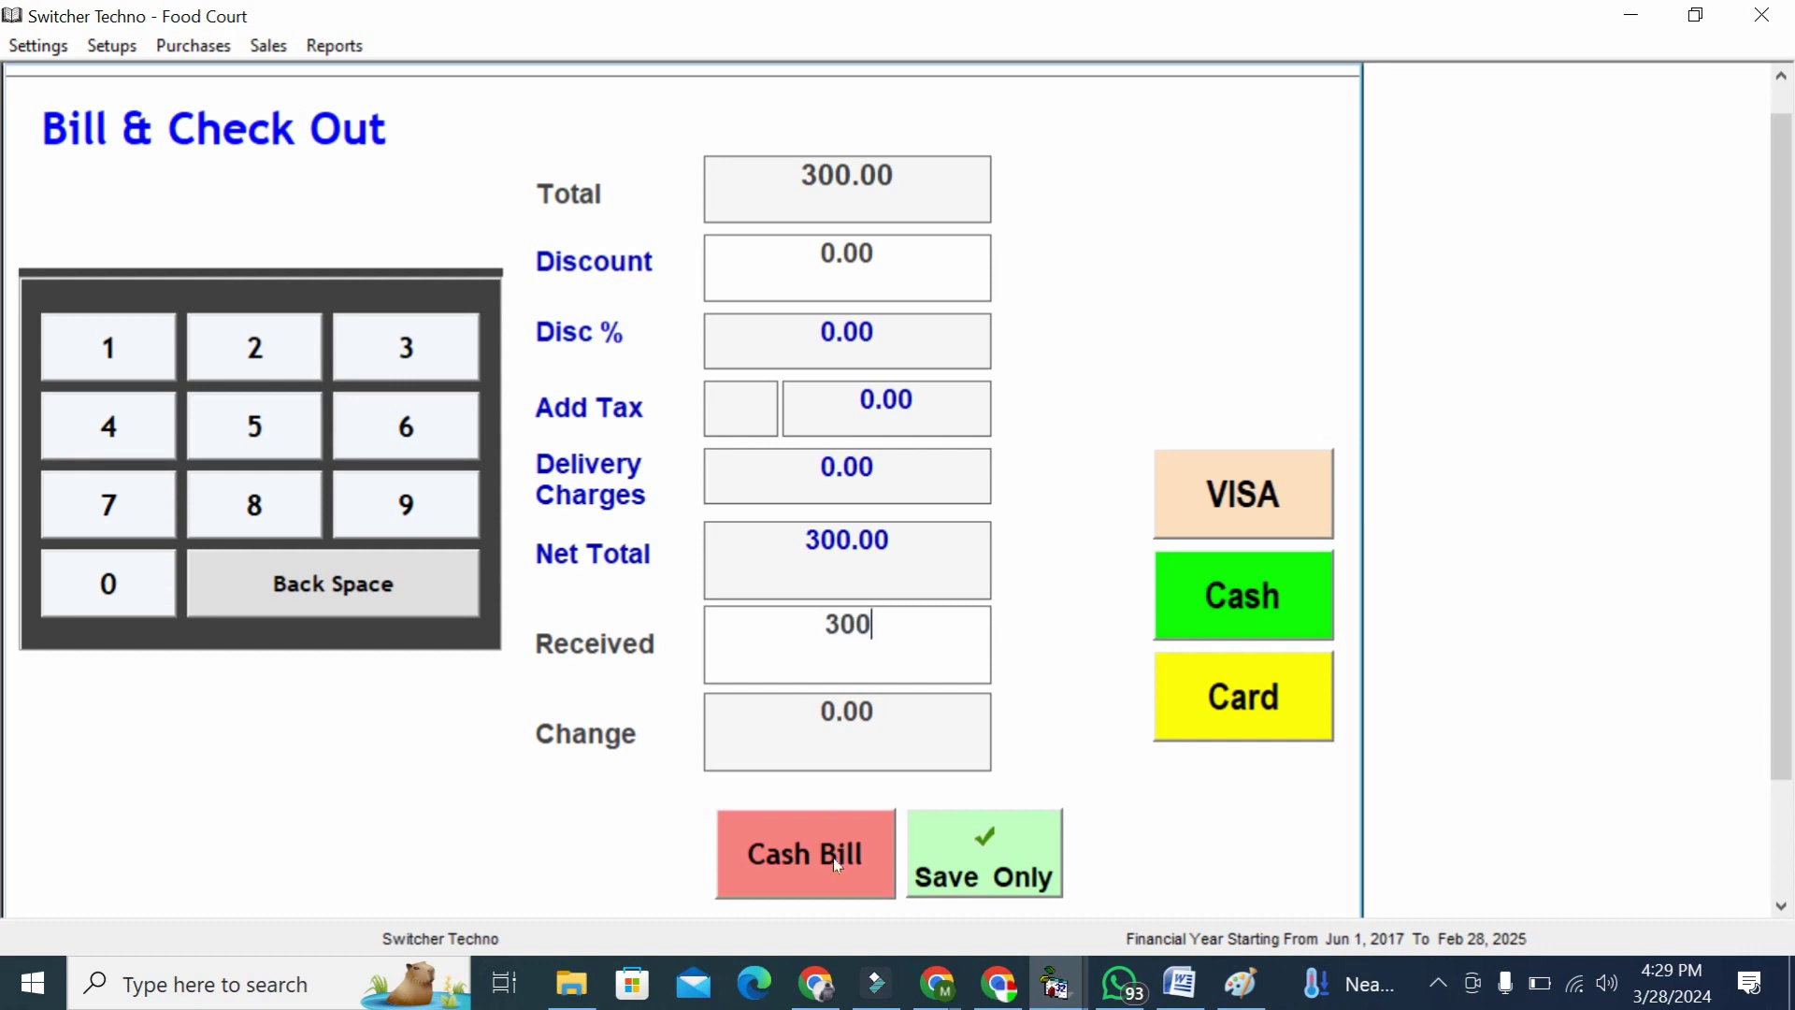
# Bill the invoice as cash and save the printout as acp.pdf on the Desktop
pyautogui.click(833, 857)
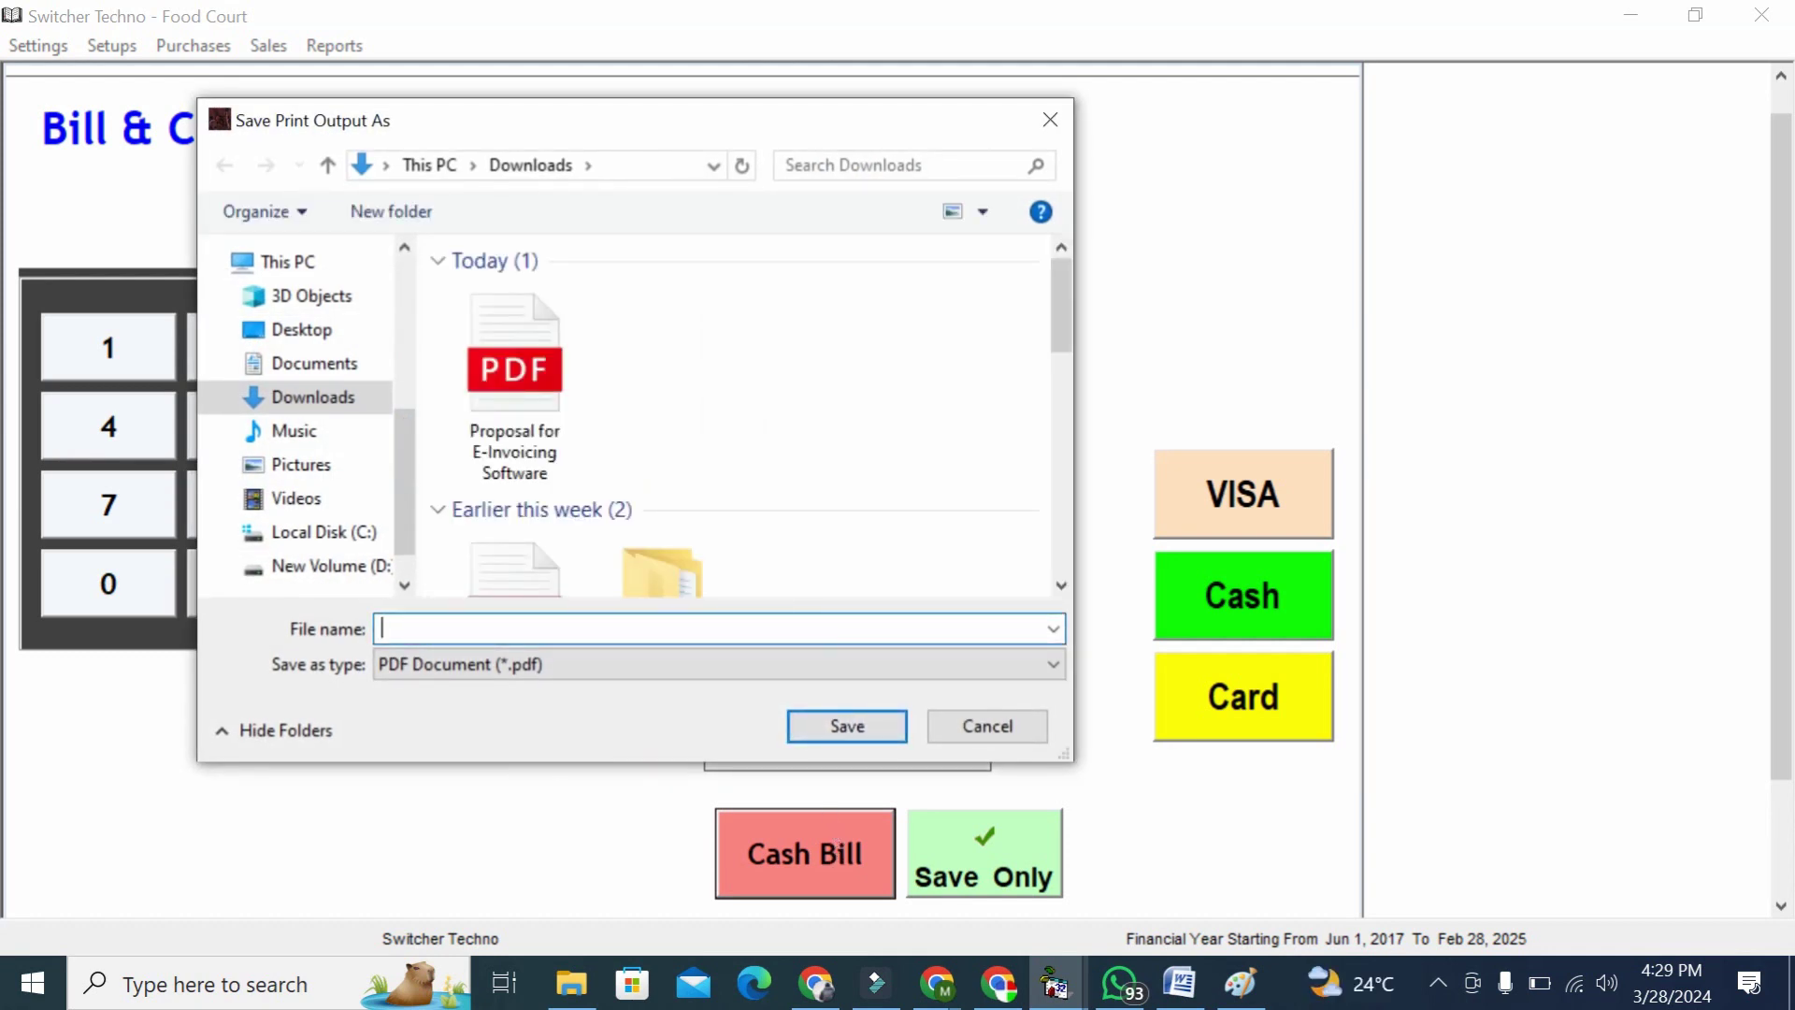
pyautogui.write('nv')
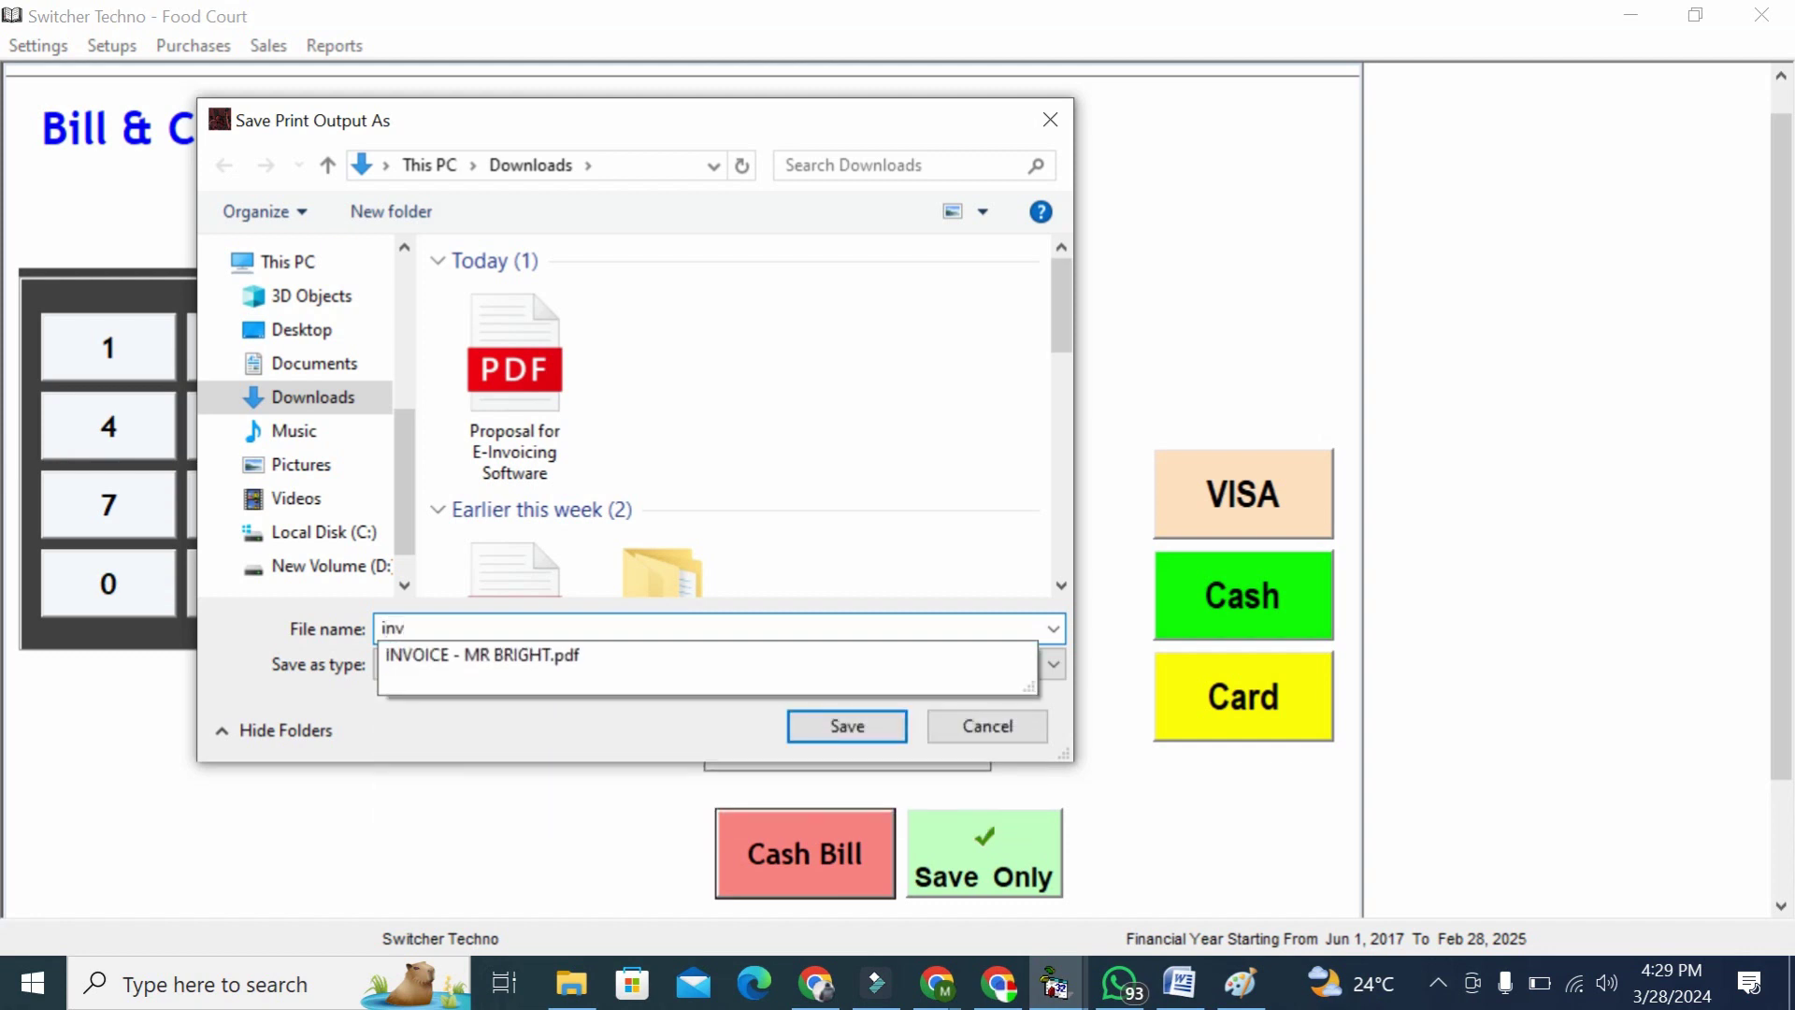
pyautogui.press('BackSpace')
pyautogui.press('BackSpace')
pyautogui.press('BackSpace')
pyautogui.click(295, 334)
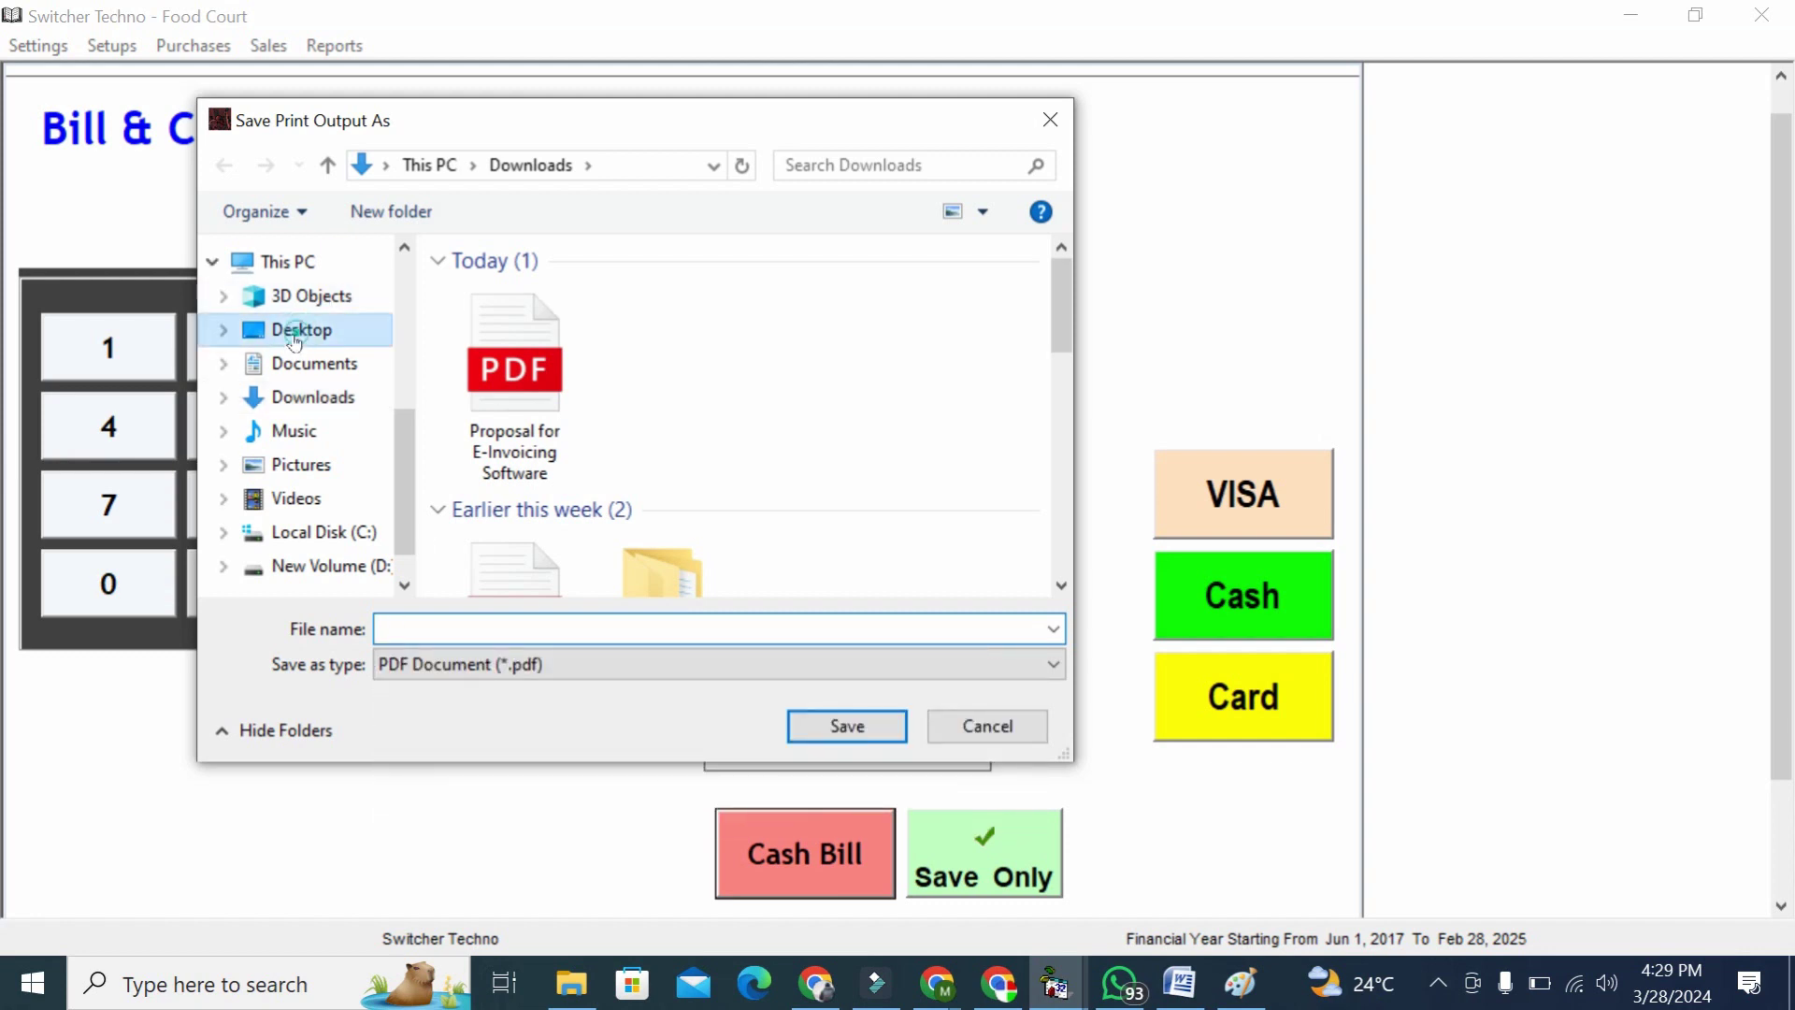
pyautogui.click(483, 626)
pyautogui.write('acp')
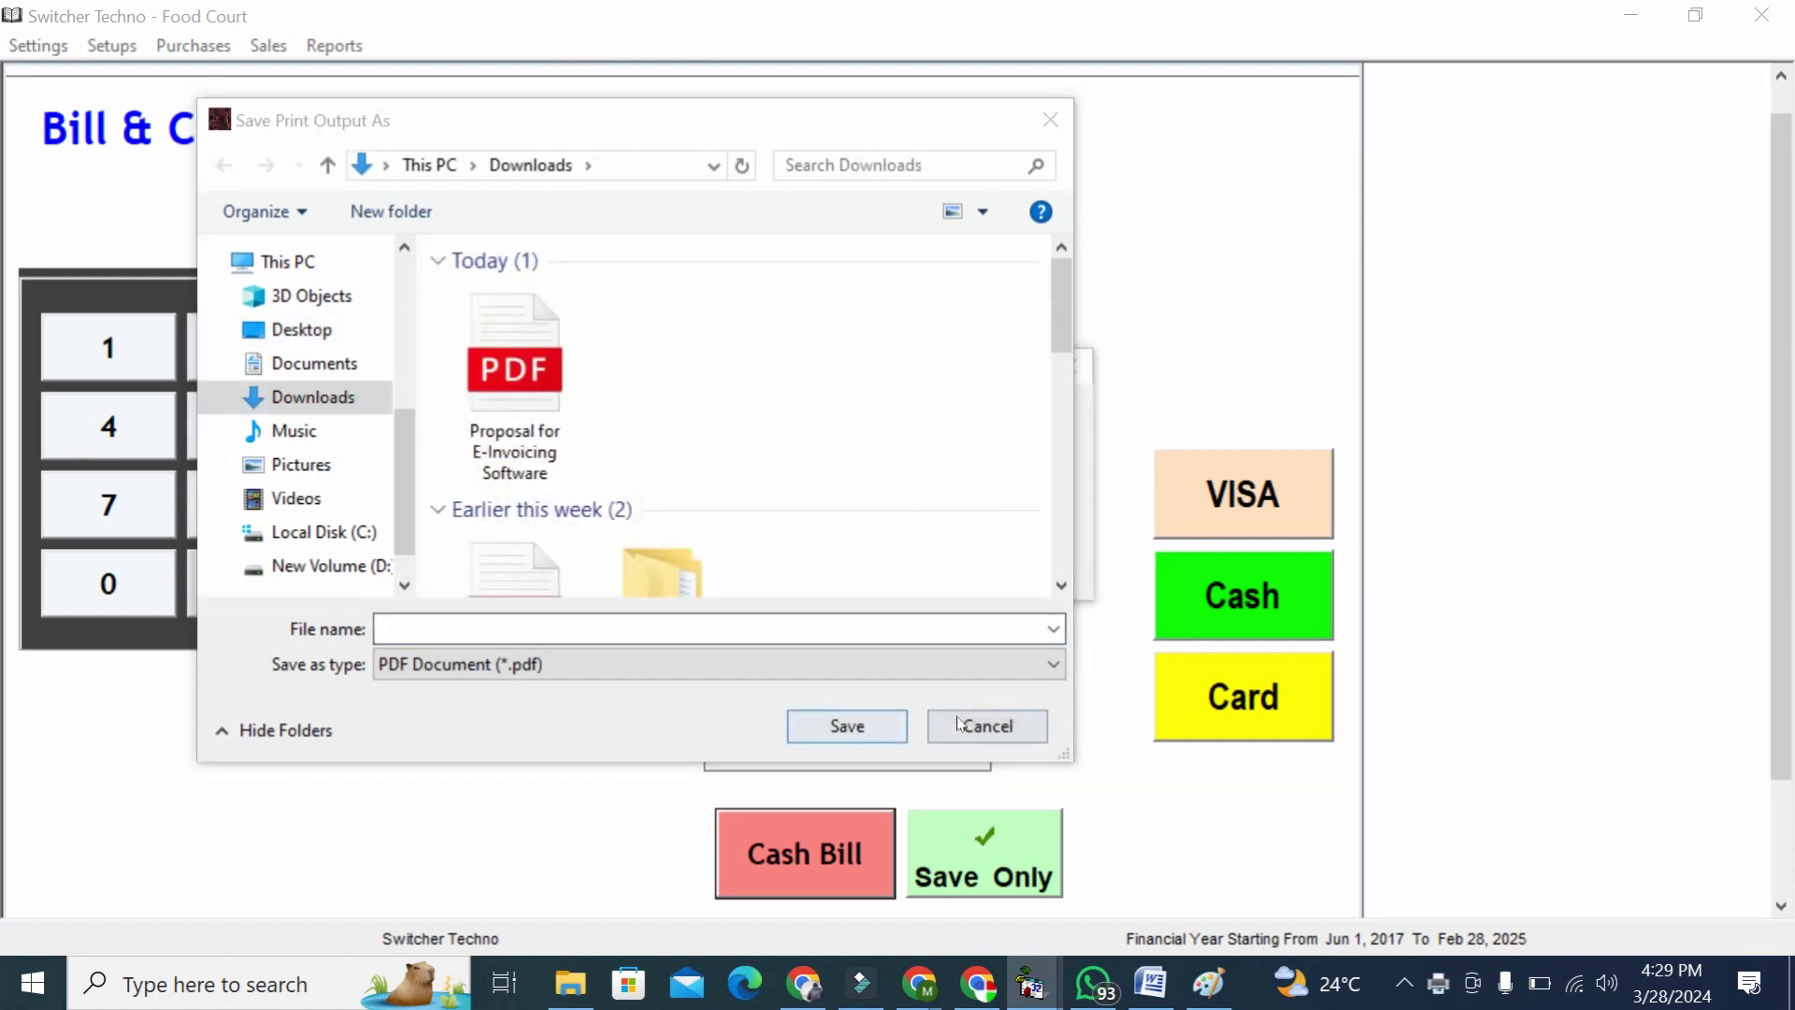
pyautogui.click(870, 727)
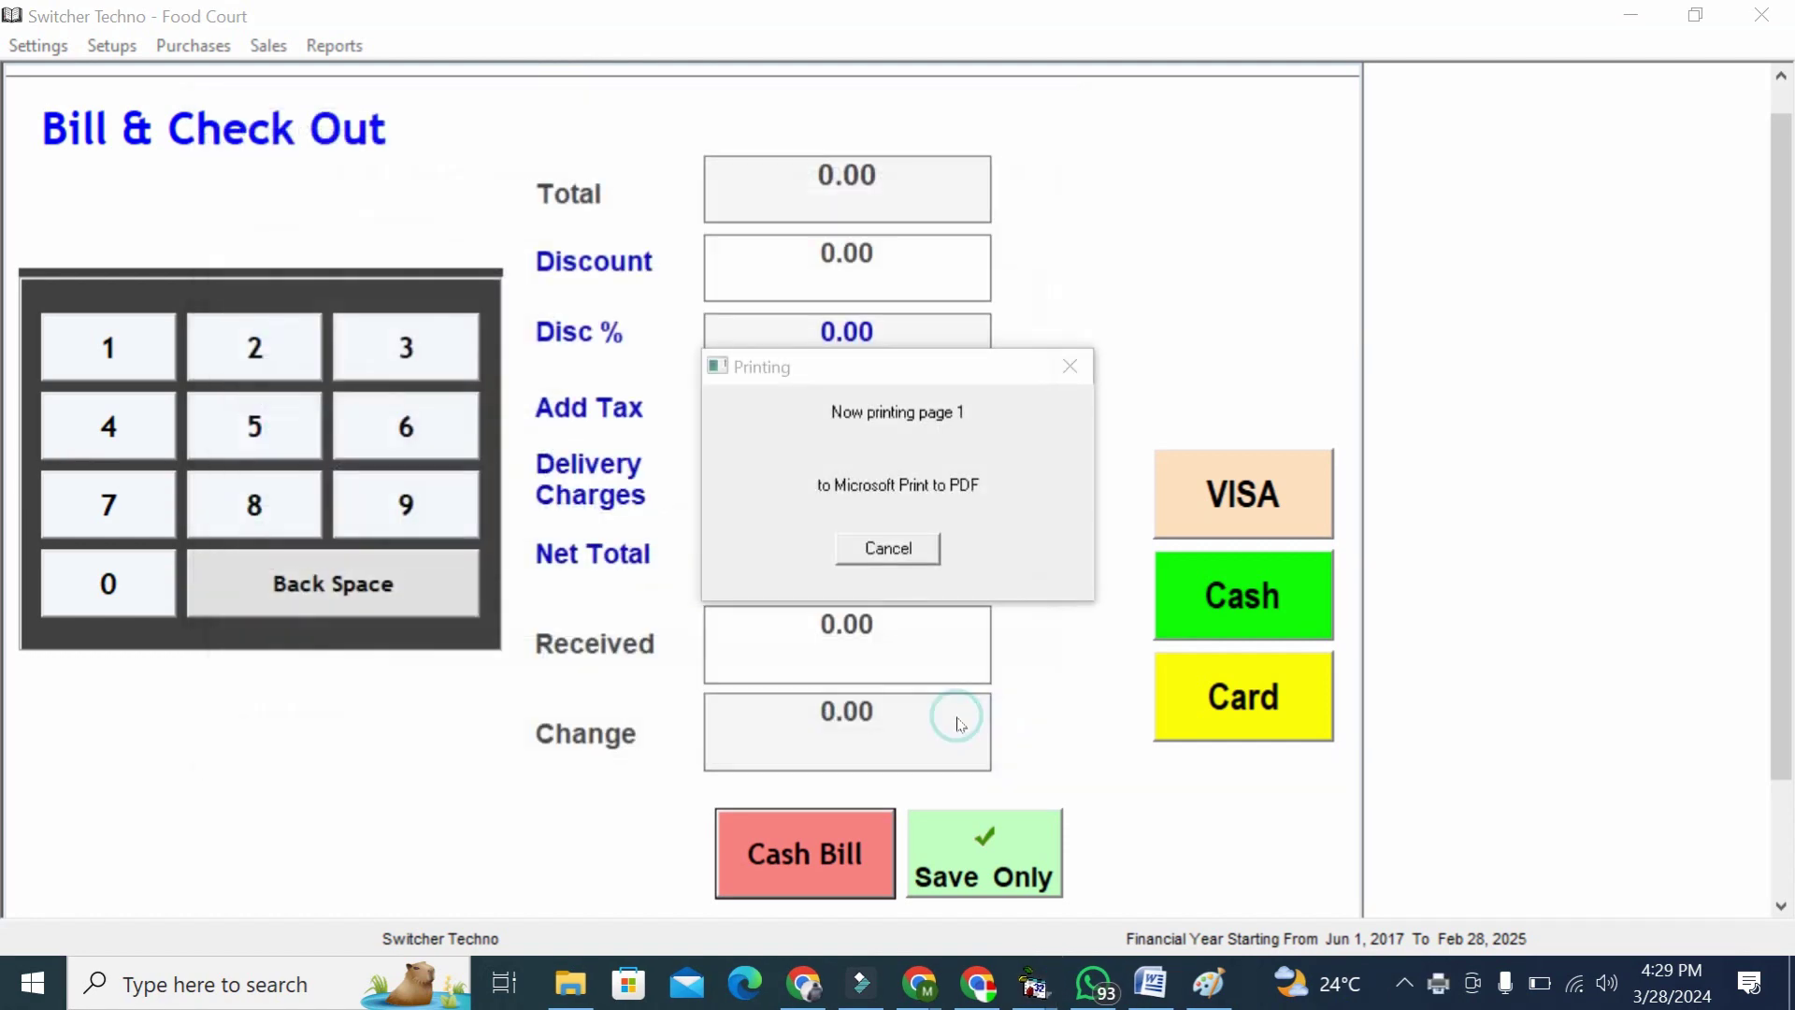
pyautogui.click(1638, 17)
# Open acp.pdf from the desktop in Edge and review the Beautiva House 300.00 AED invoice
pyautogui.click(1631, 17)
pyautogui.click(1632, 17)
pyautogui.doubleClick(1110, 504)
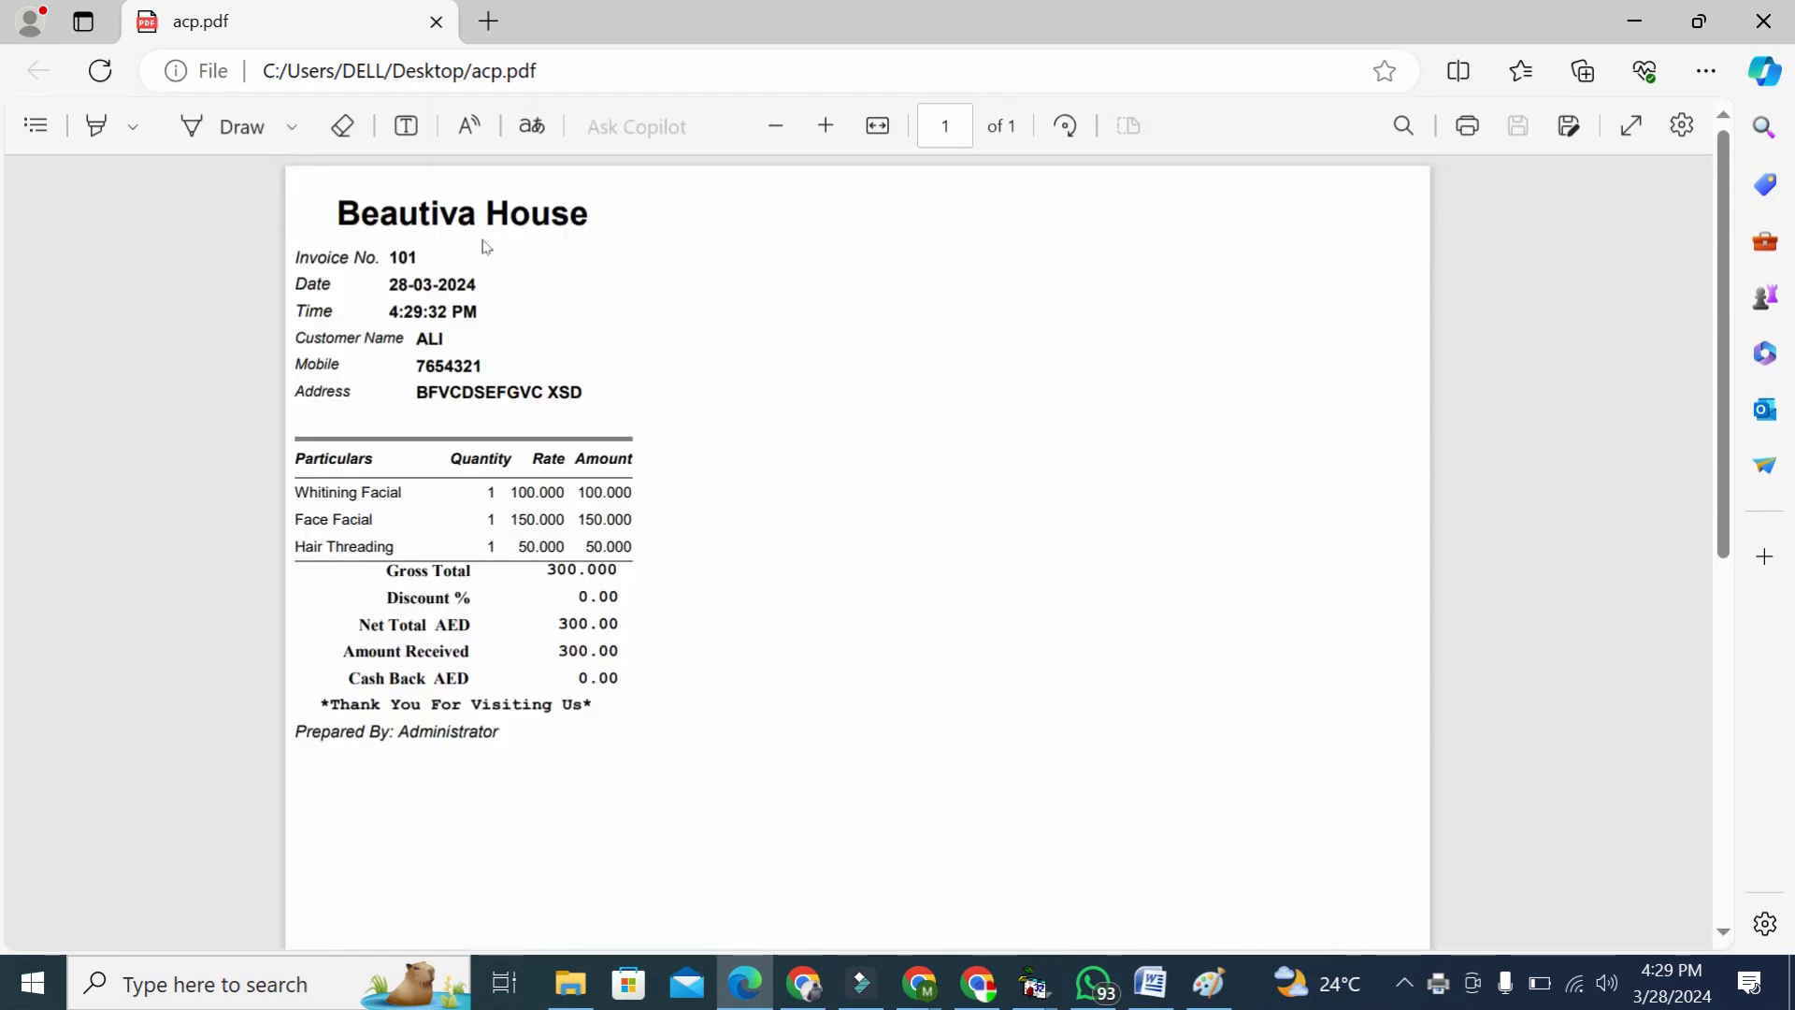
pyautogui.moveTo(337, 213); pyautogui.dragTo(552, 213)
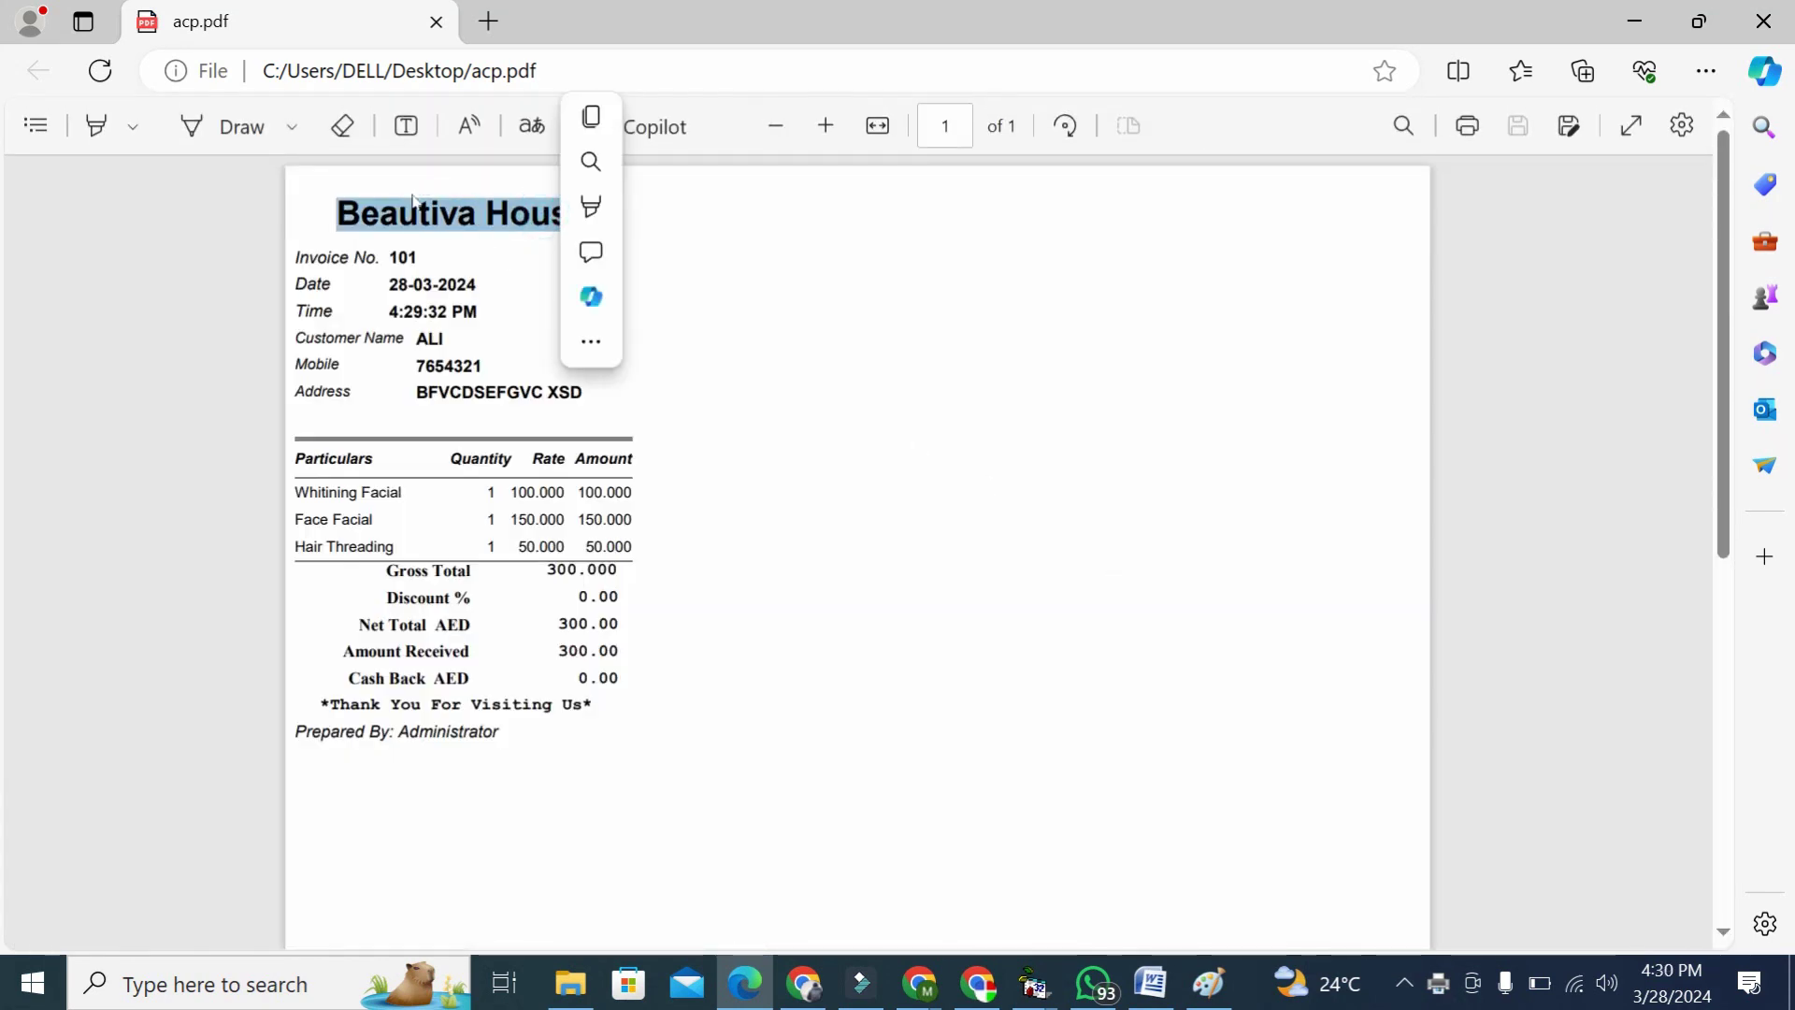
pyautogui.doubleClick(406, 213)
pyautogui.moveTo(336, 213); pyautogui.dragTo(378, 213)
pyautogui.click(344, 308)
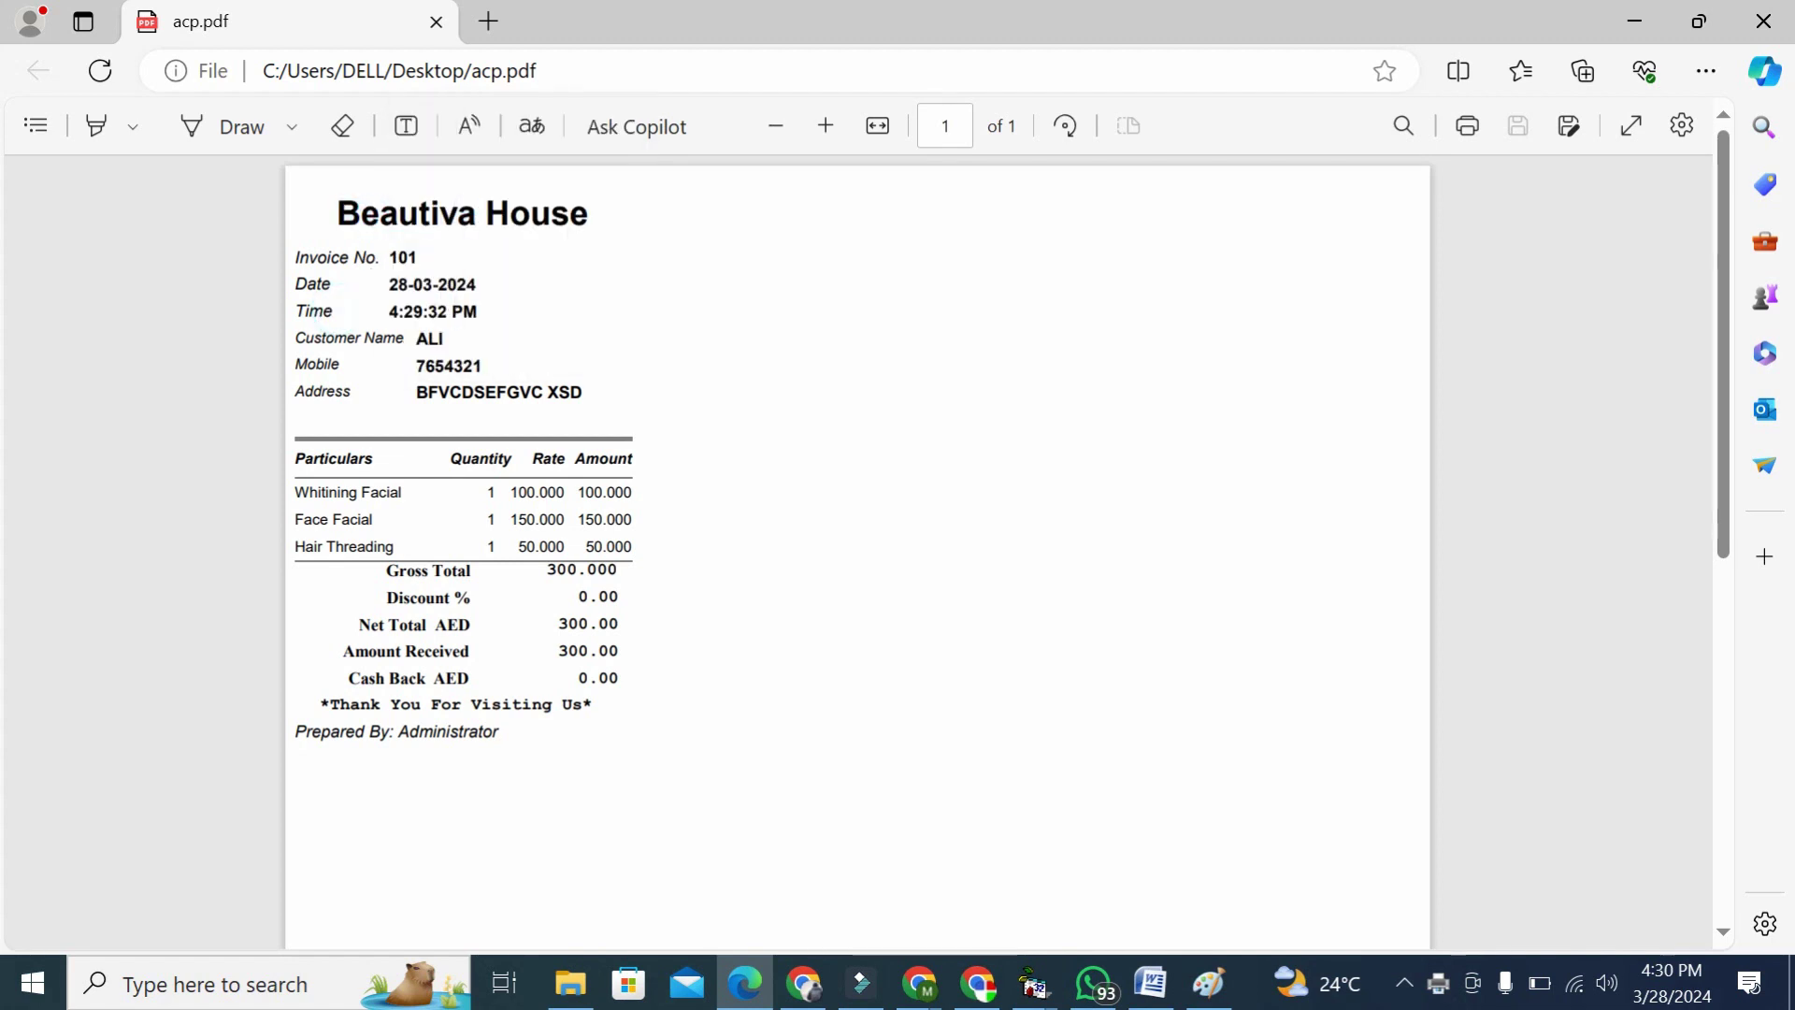
pyautogui.click(424, 345)
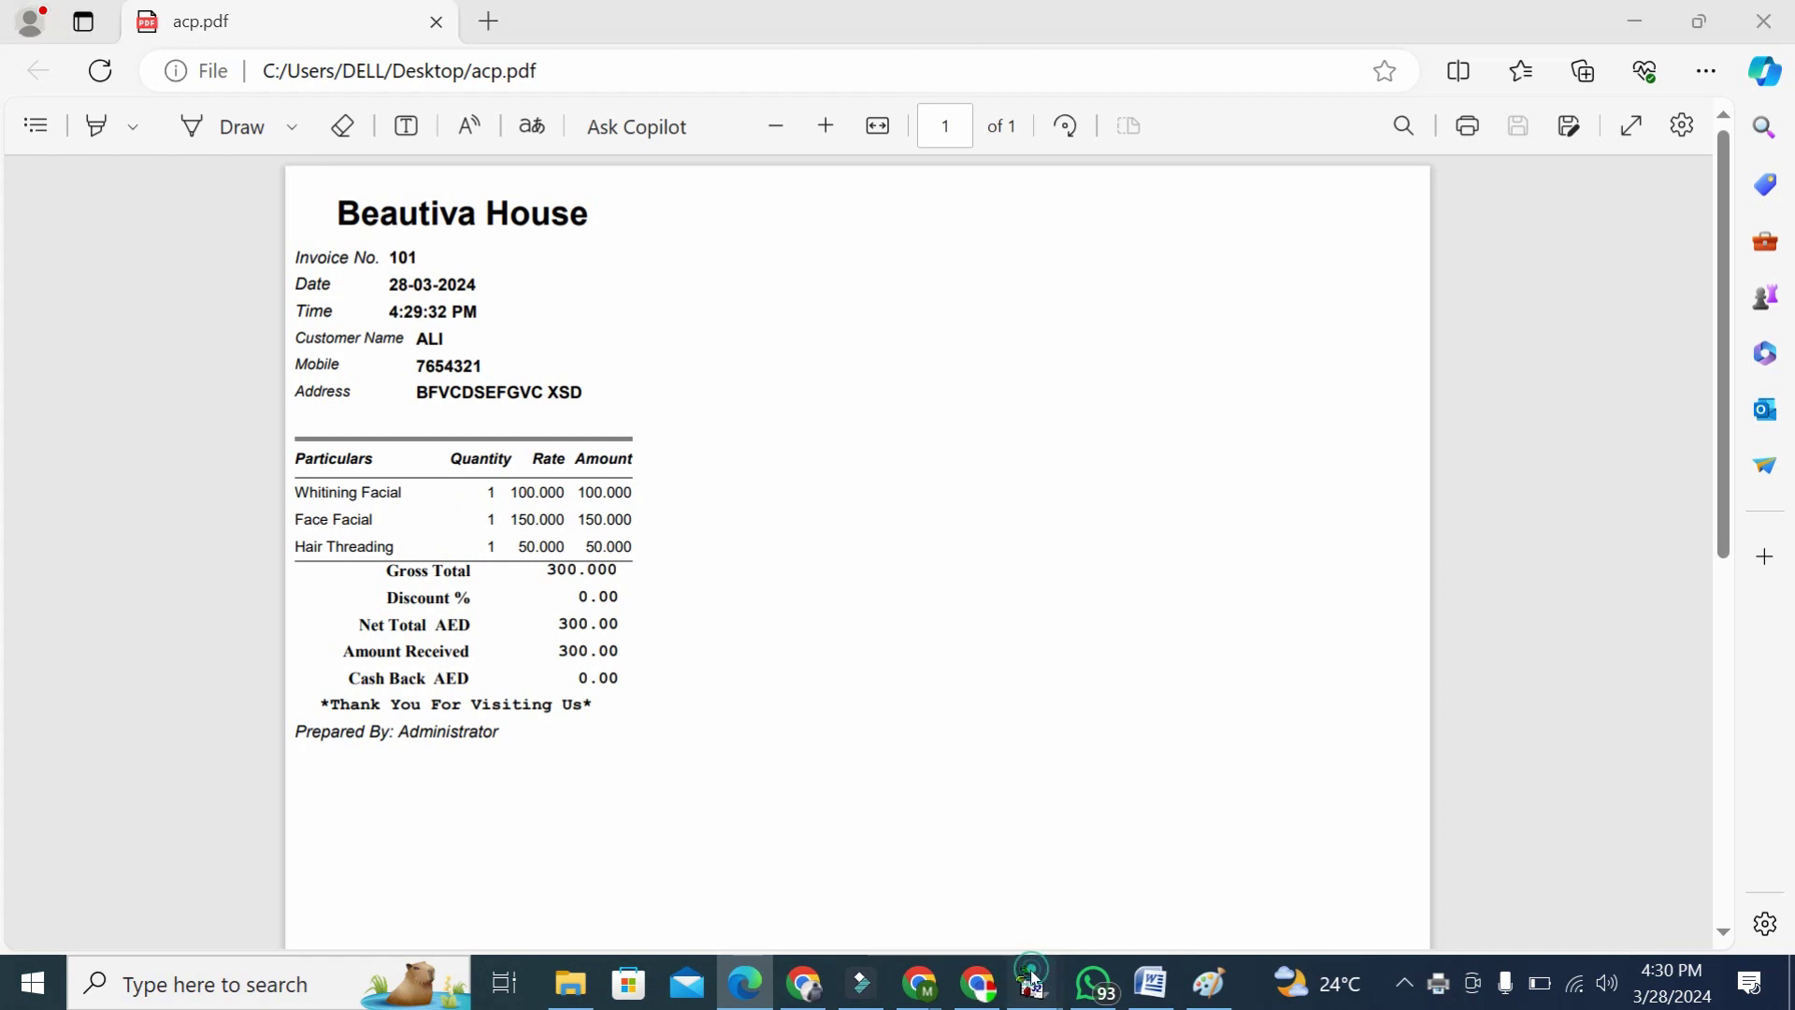
# Close Bill & Check Out and print-preview the Items Sale Summary showing today's AED 300 sales
pyautogui.moveTo(1031, 973)
pyautogui.click(1407, 874)
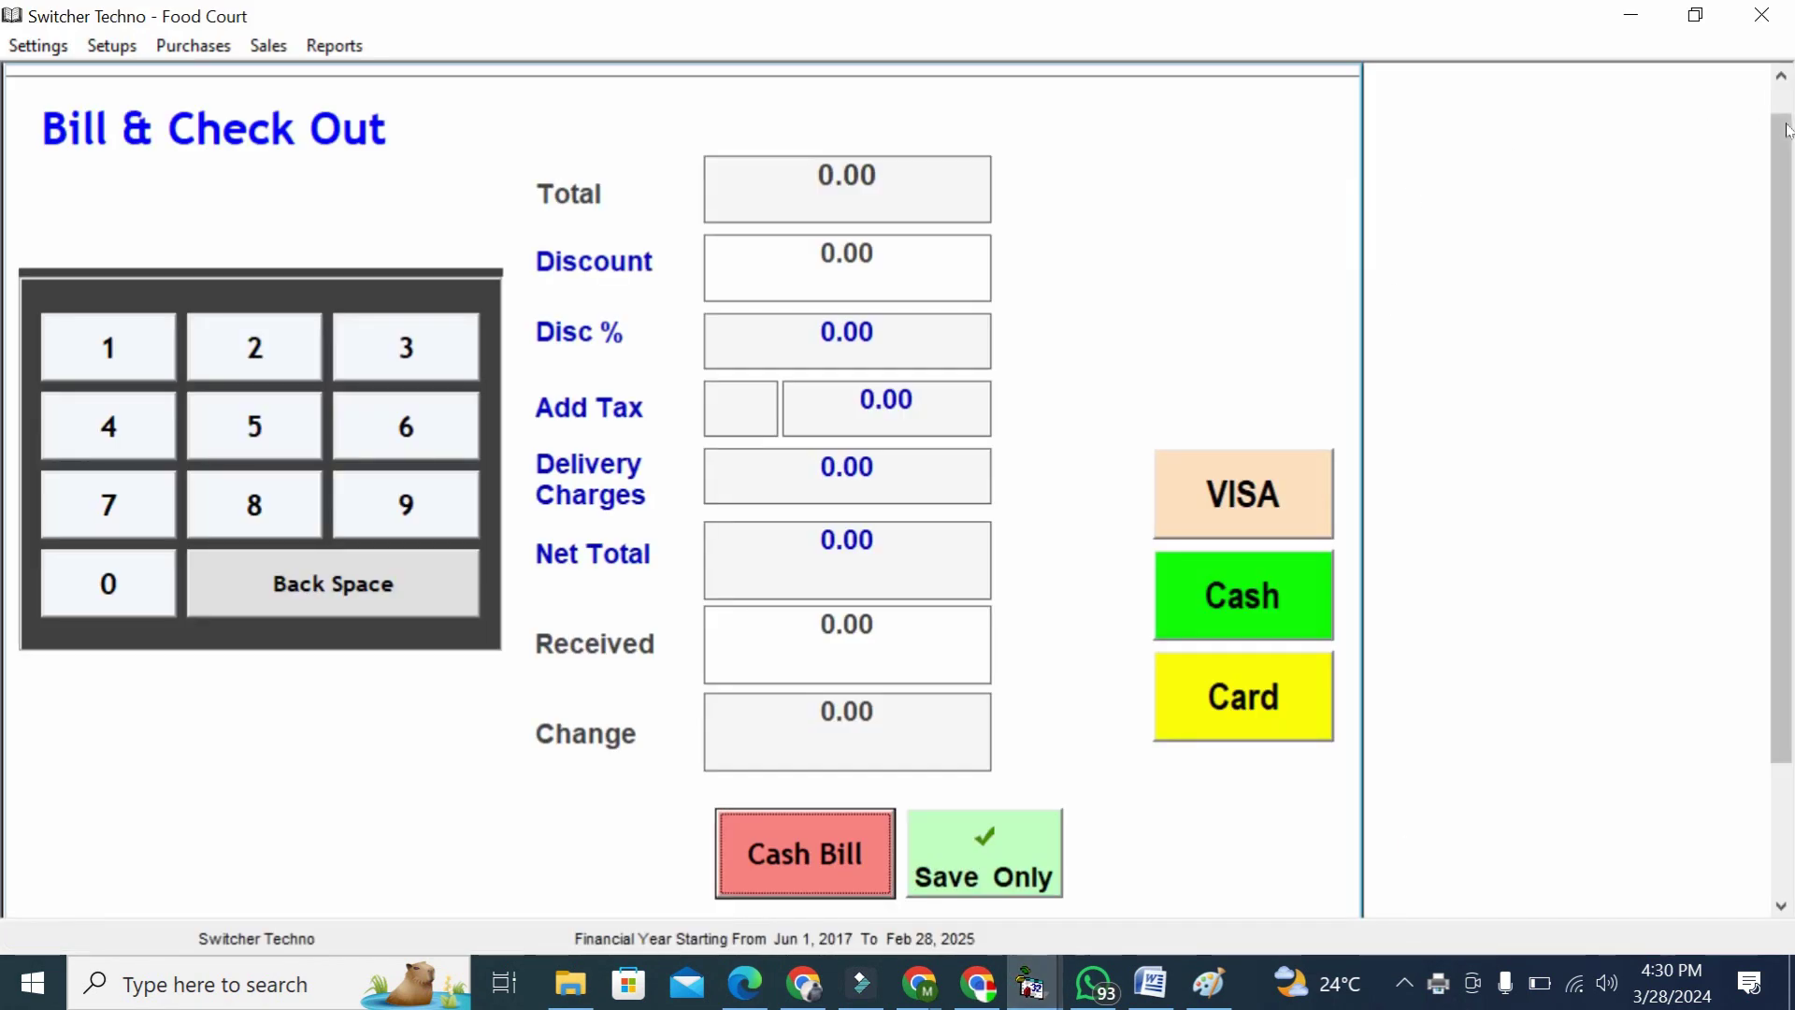
pyautogui.click(1332, 83)
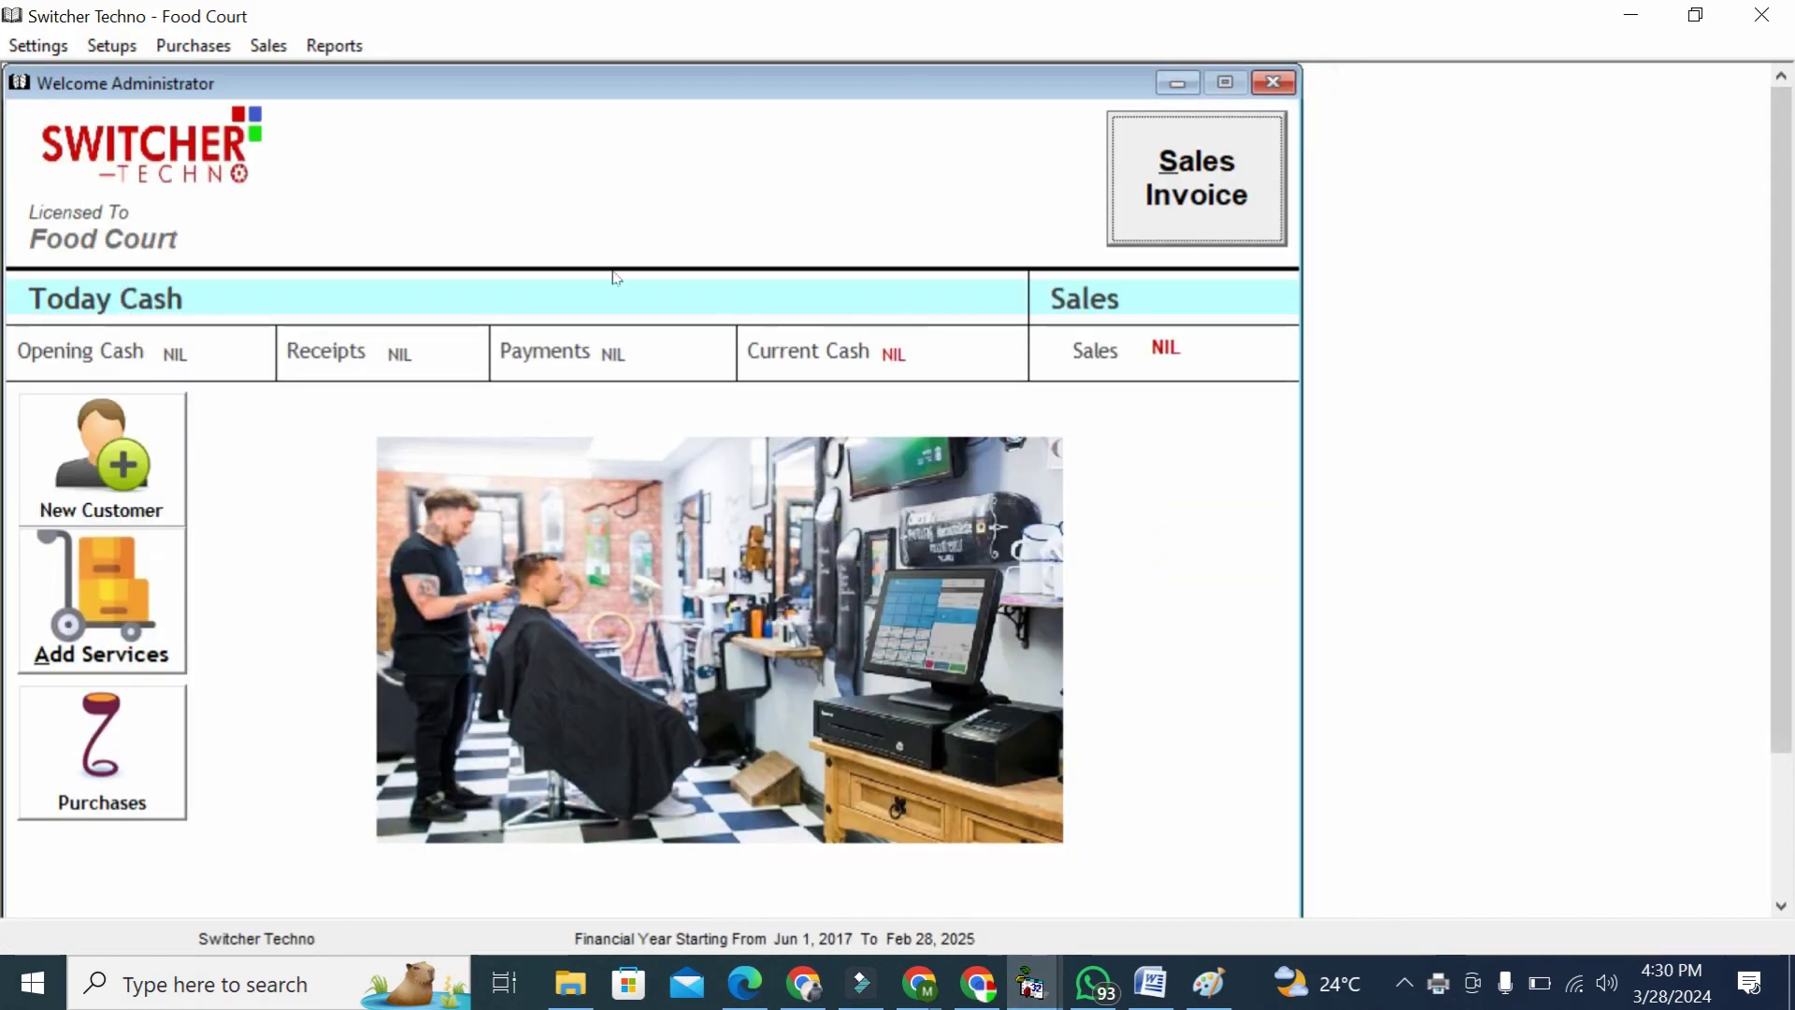
pyautogui.click(334, 45)
pyautogui.moveTo(405, 192)
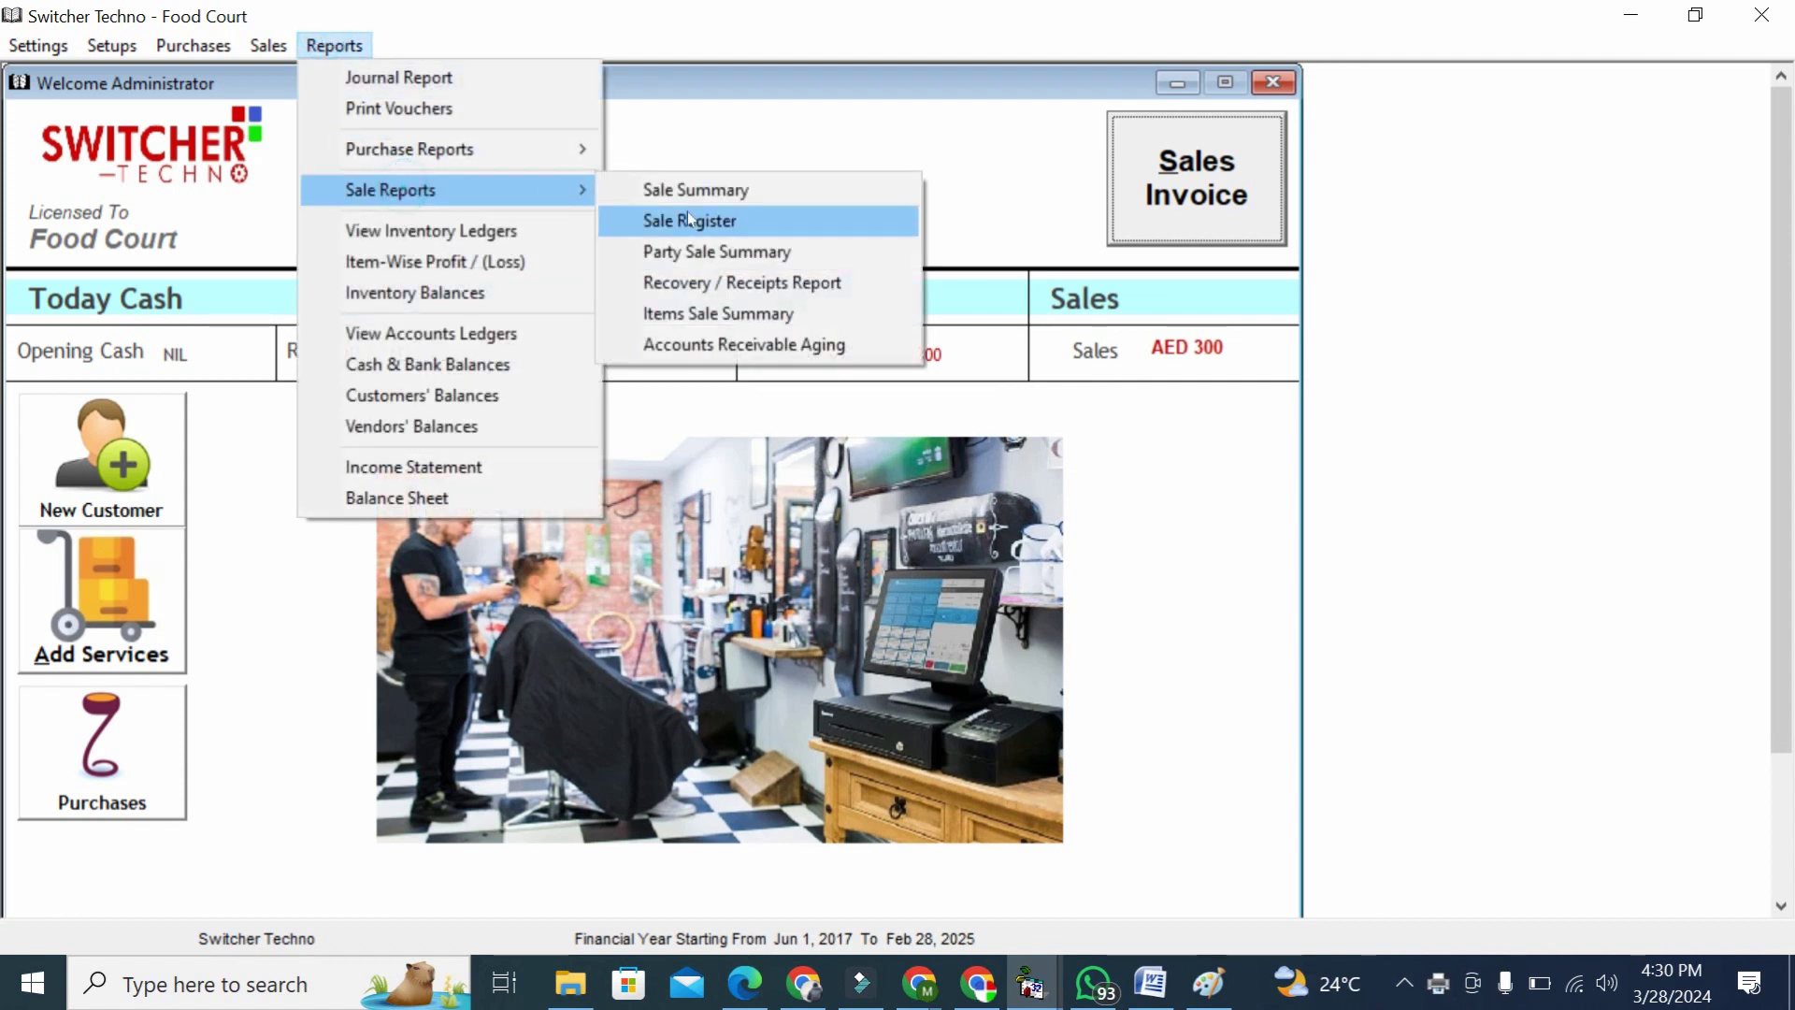
pyautogui.click(693, 313)
pyautogui.click(1245, 217)
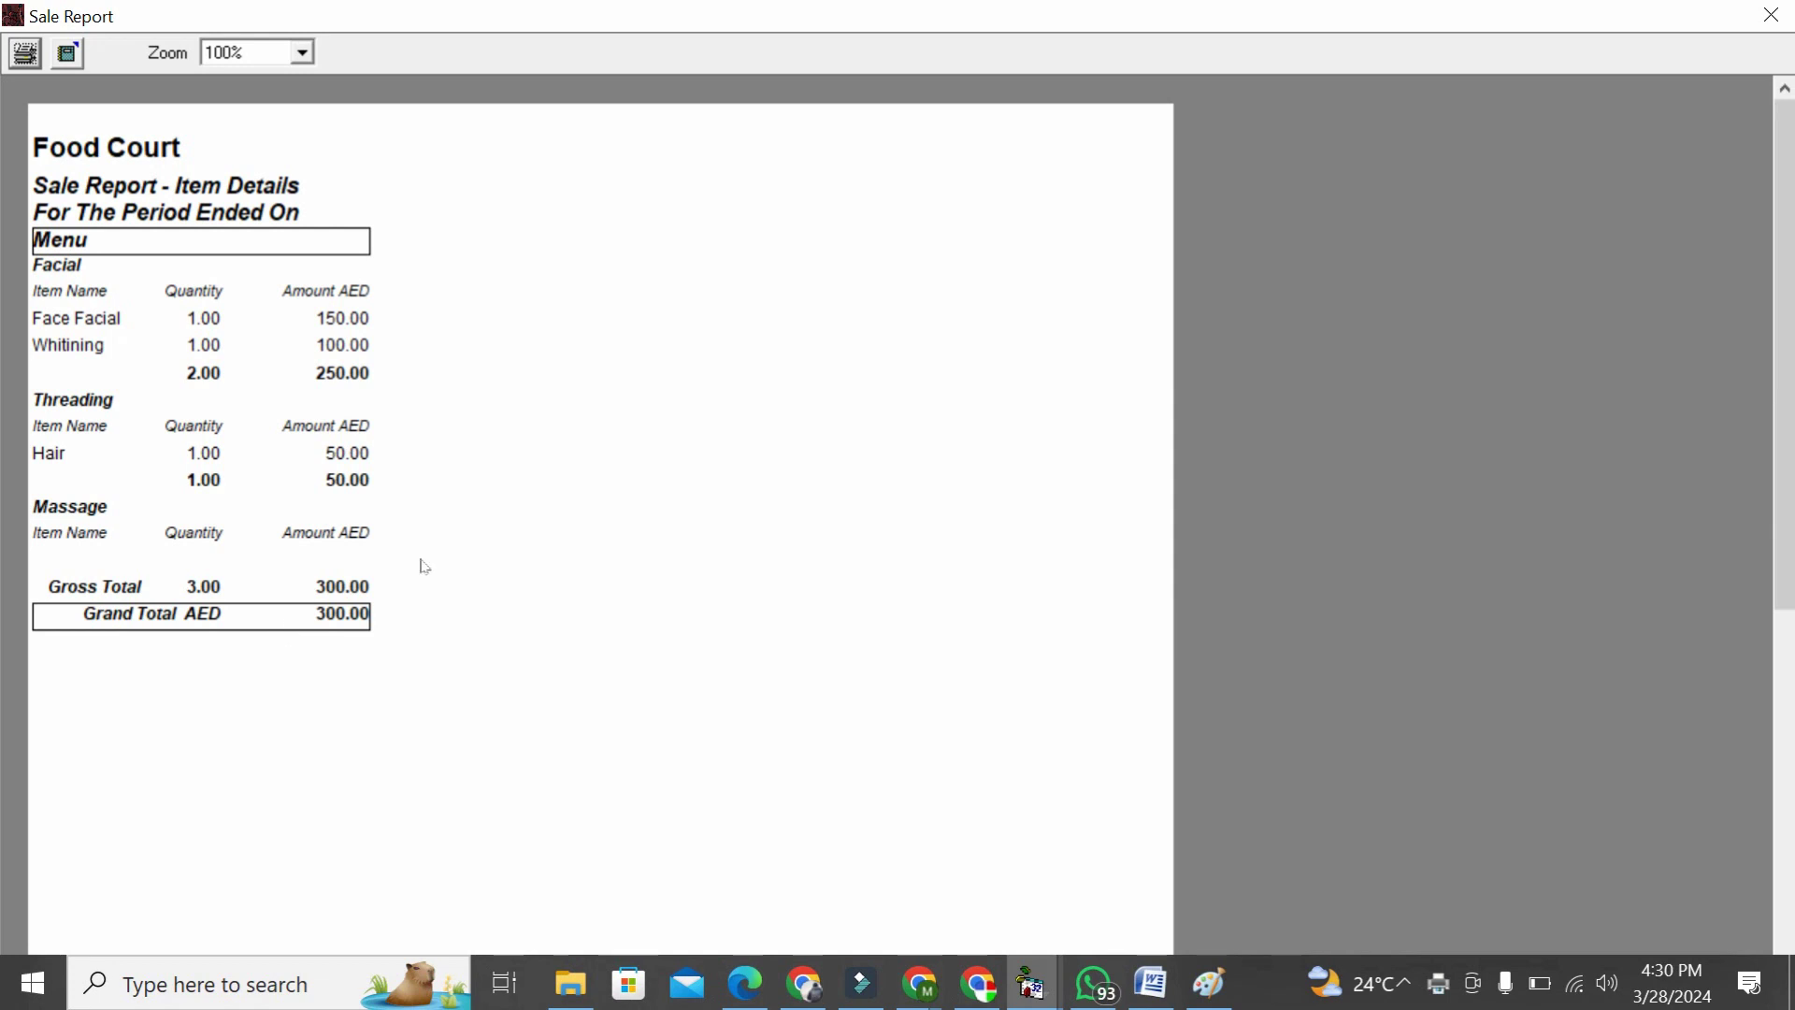
pyautogui.click(1770, 16)
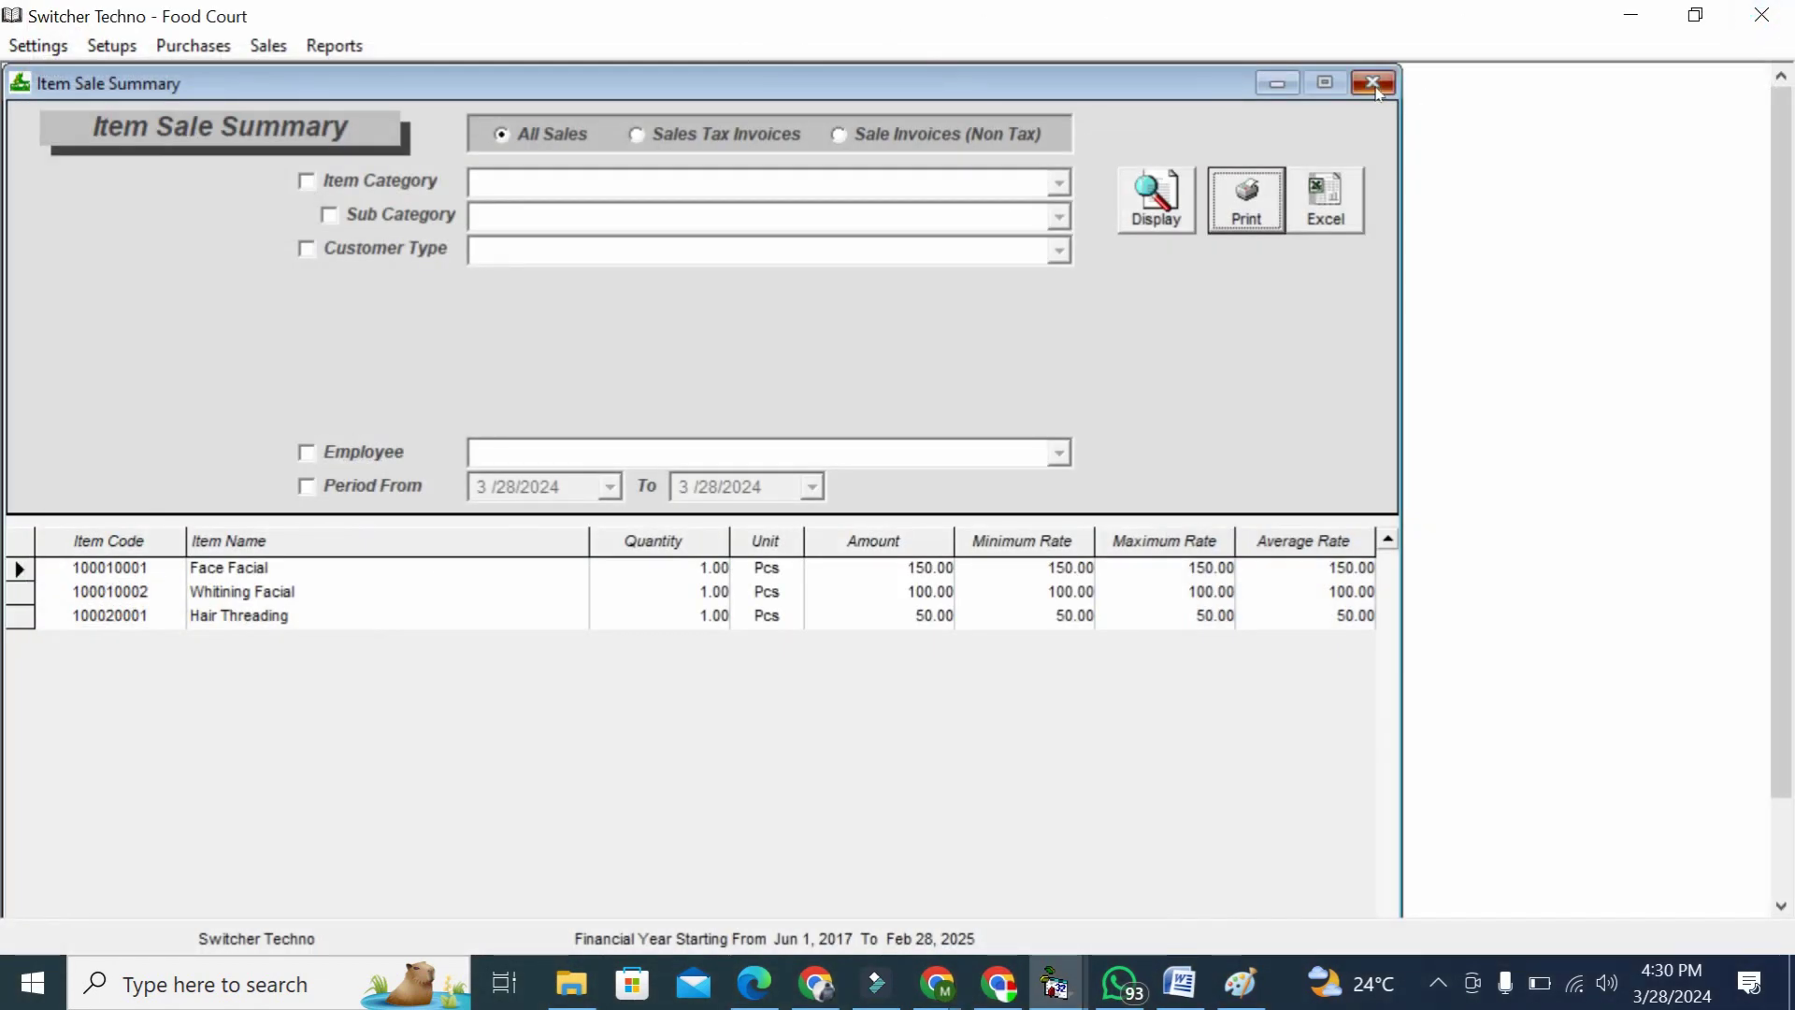
# Open the Sale Summary report limited to today's date, 3/28/2024
pyautogui.click(1373, 84)
pyautogui.click(334, 45)
pyautogui.click(411, 190)
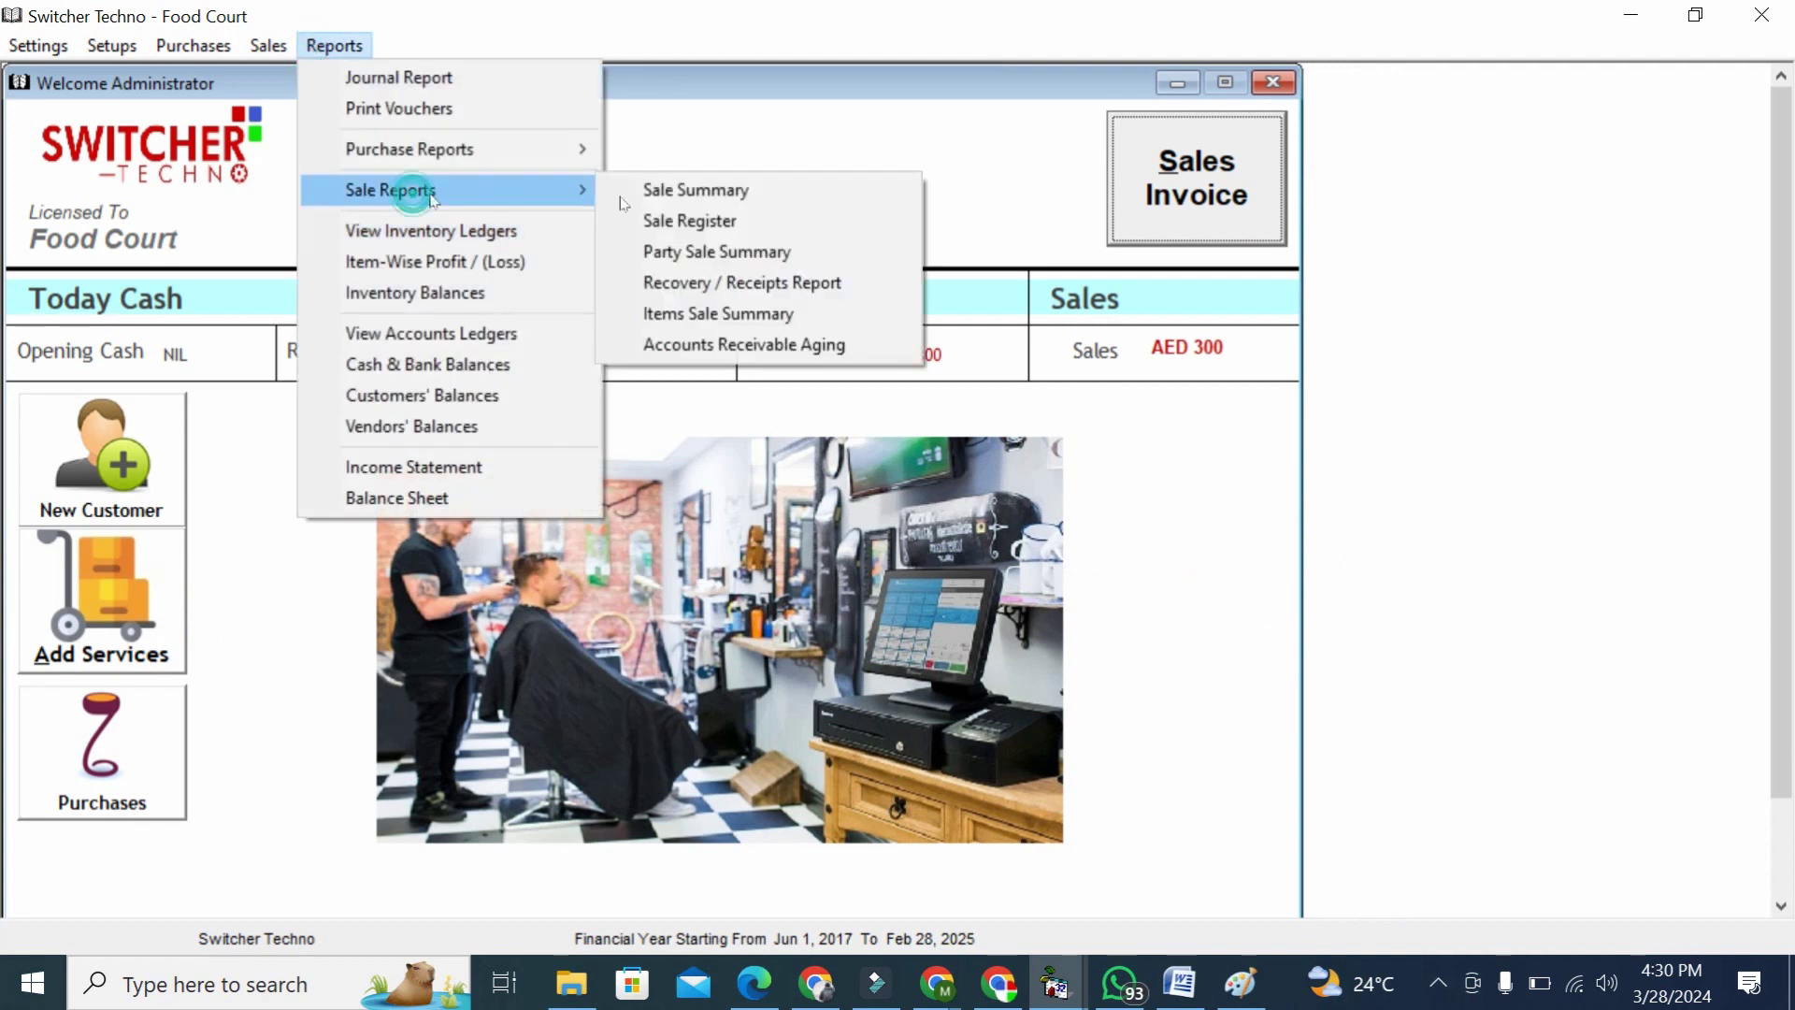
pyautogui.click(711, 192)
pyautogui.click(388, 421)
pyautogui.click(609, 419)
pyautogui.click(610, 419)
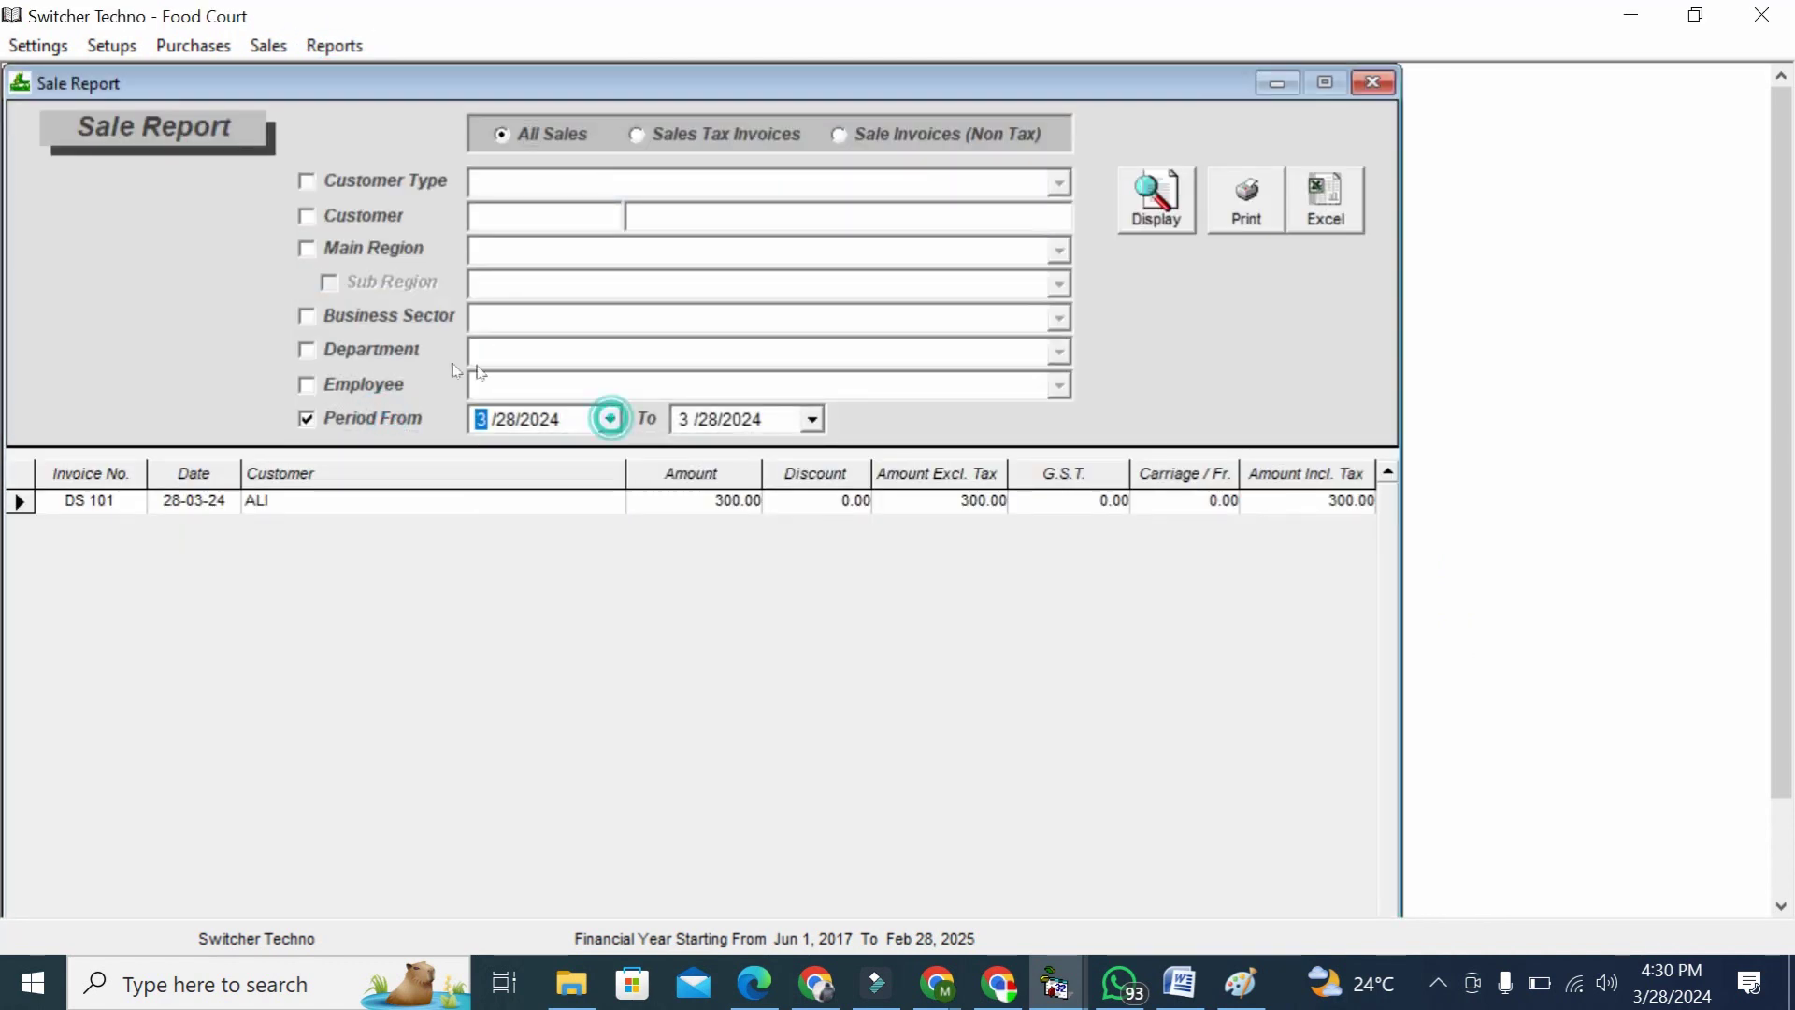
# Filter the Sale Report by the first employee, showing the 300.00 sale
pyautogui.click(401, 389)
pyautogui.click(1059, 387)
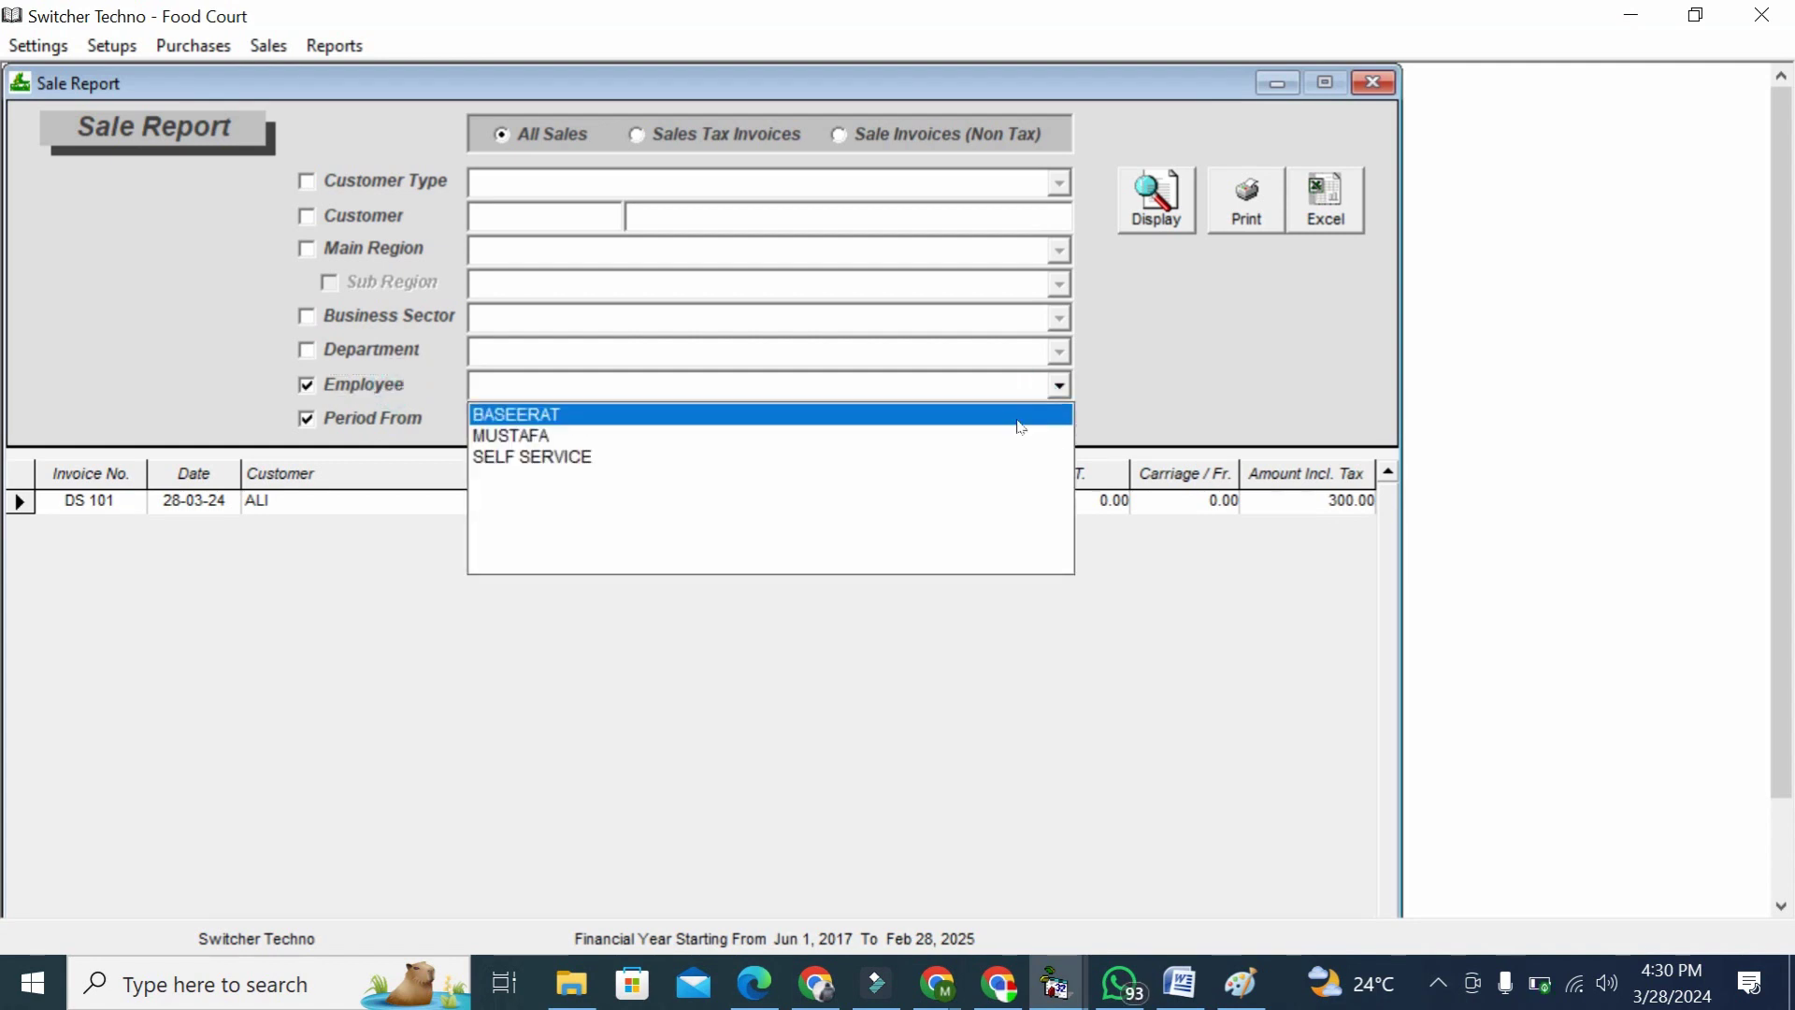
pyautogui.click(1021, 416)
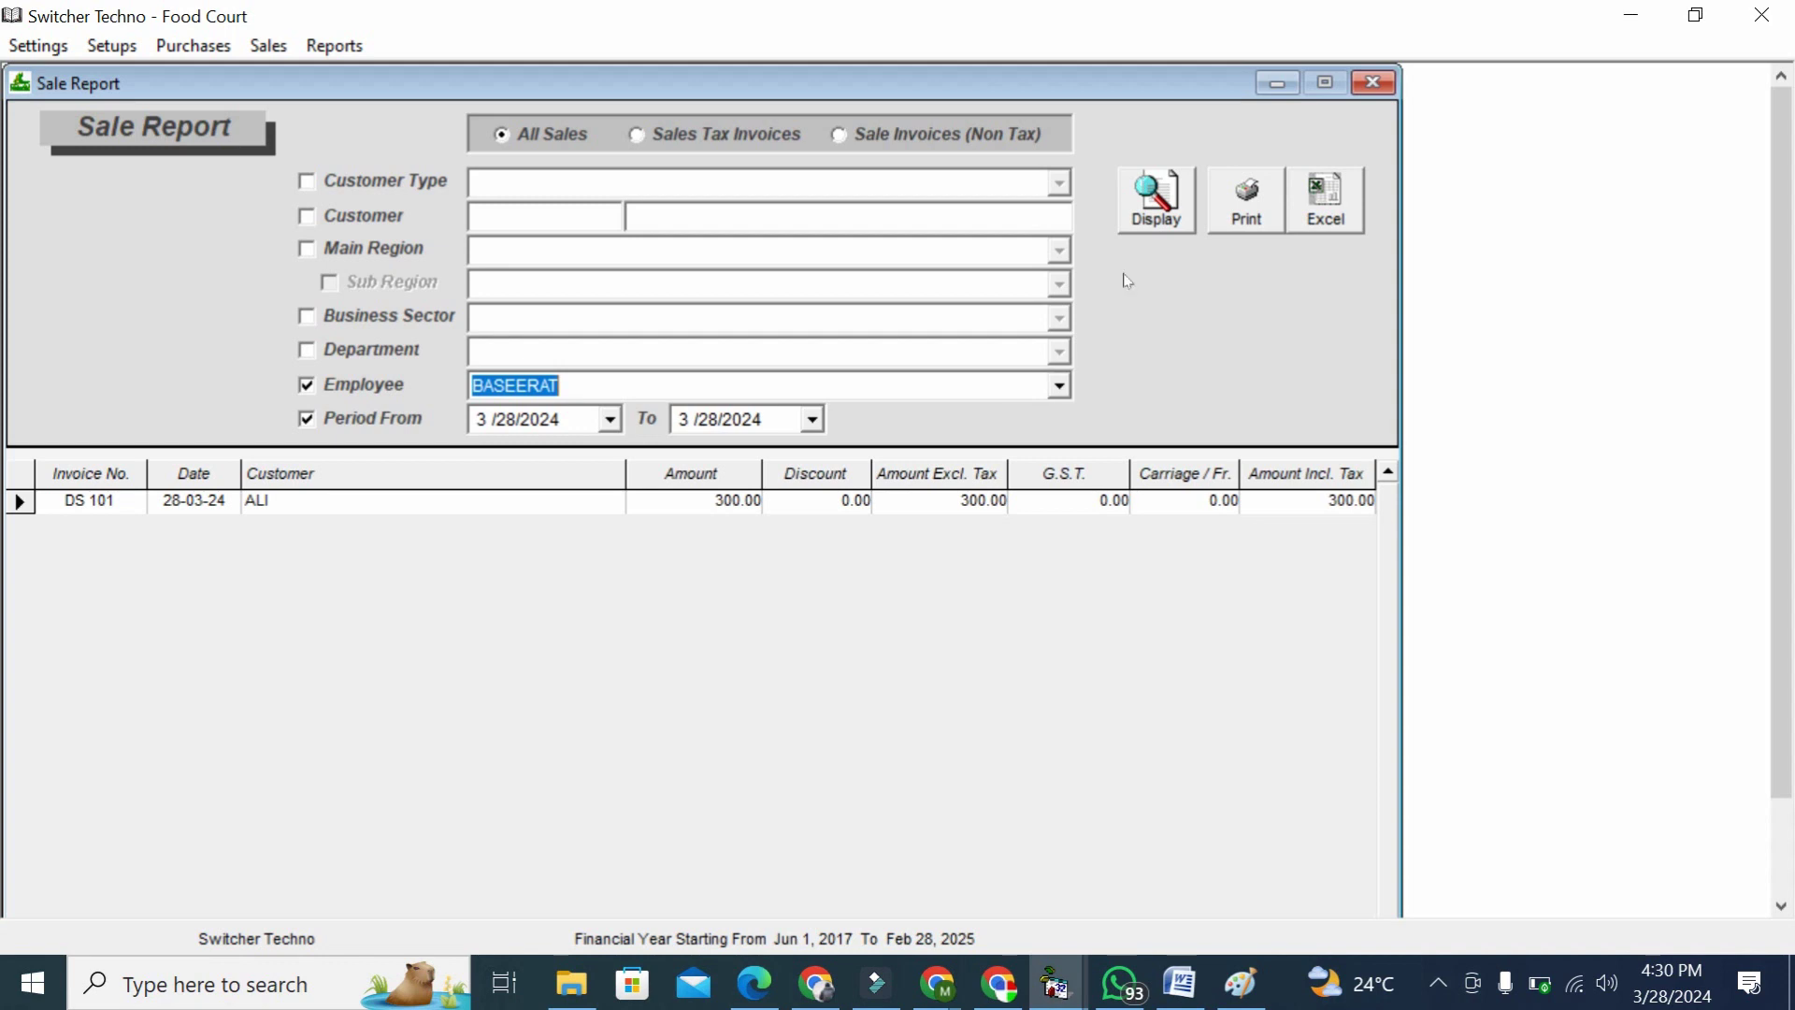
pyautogui.click(1149, 207)
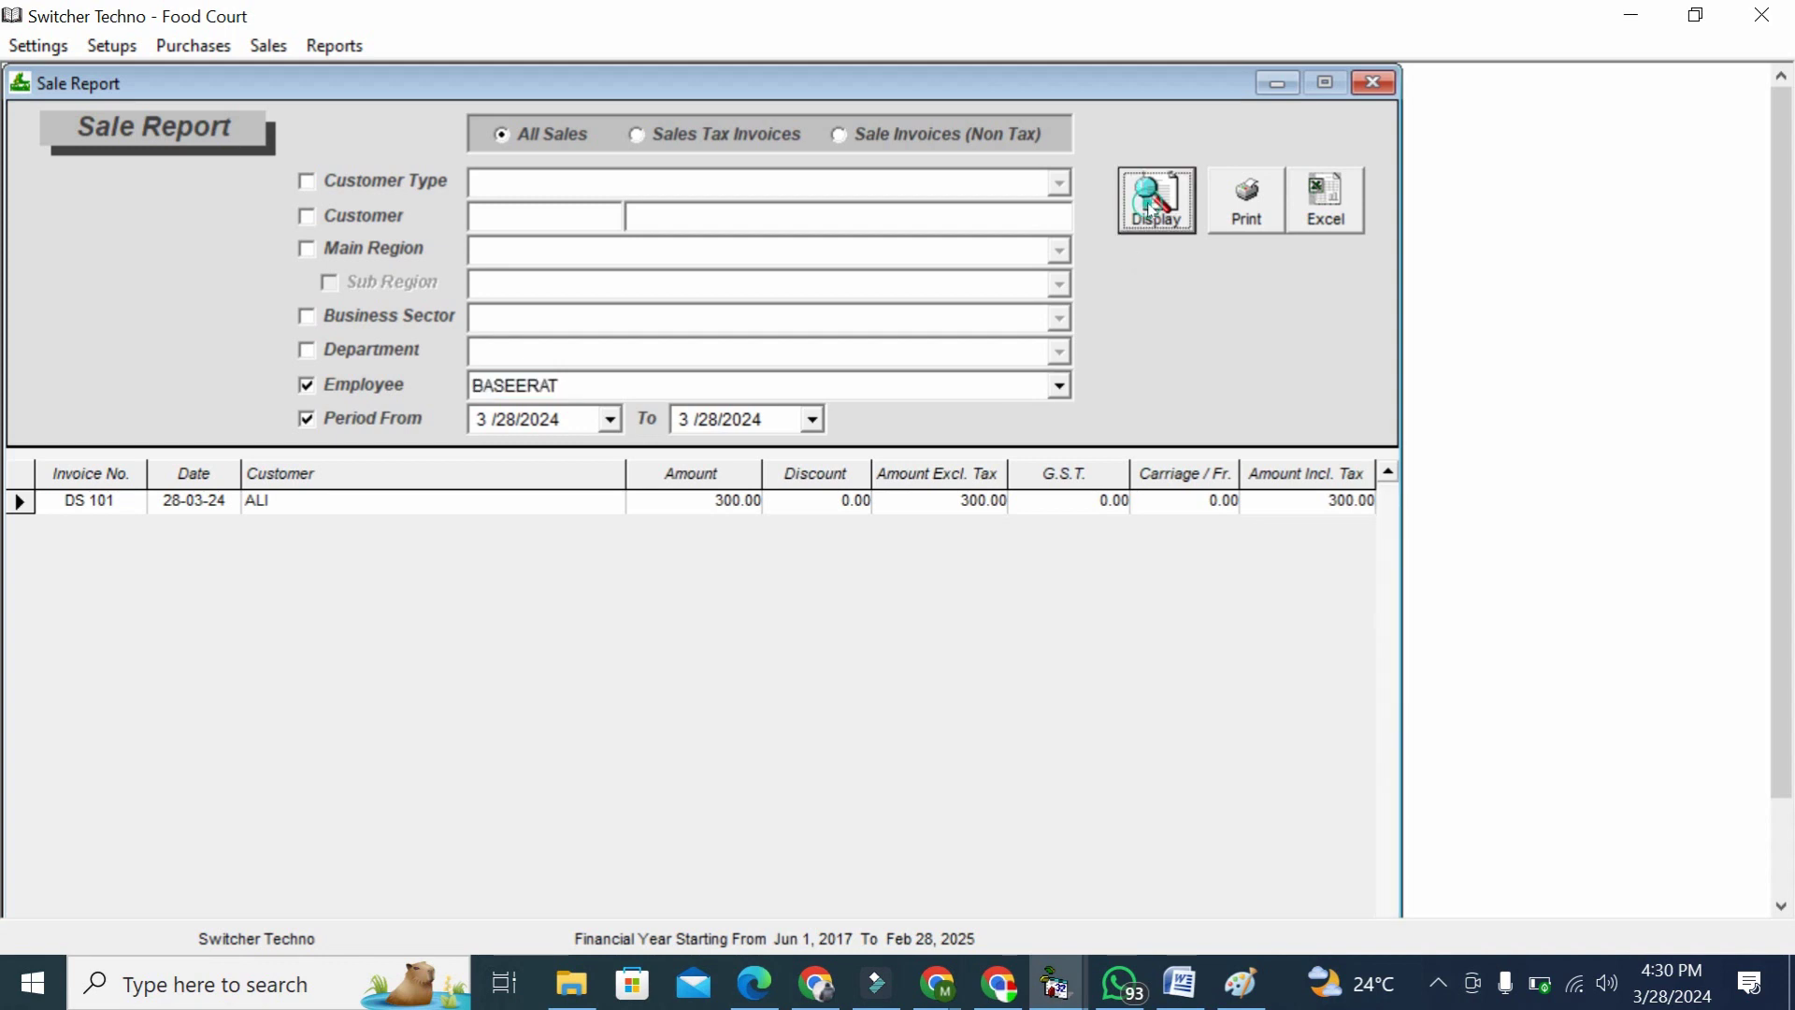
pyautogui.click(1784, 816)
pyautogui.scroll(1, 1784, 815)
# Switch the employee filter to the second employee, which returns no invoices
pyautogui.click(1059, 386)
pyautogui.click(1034, 432)
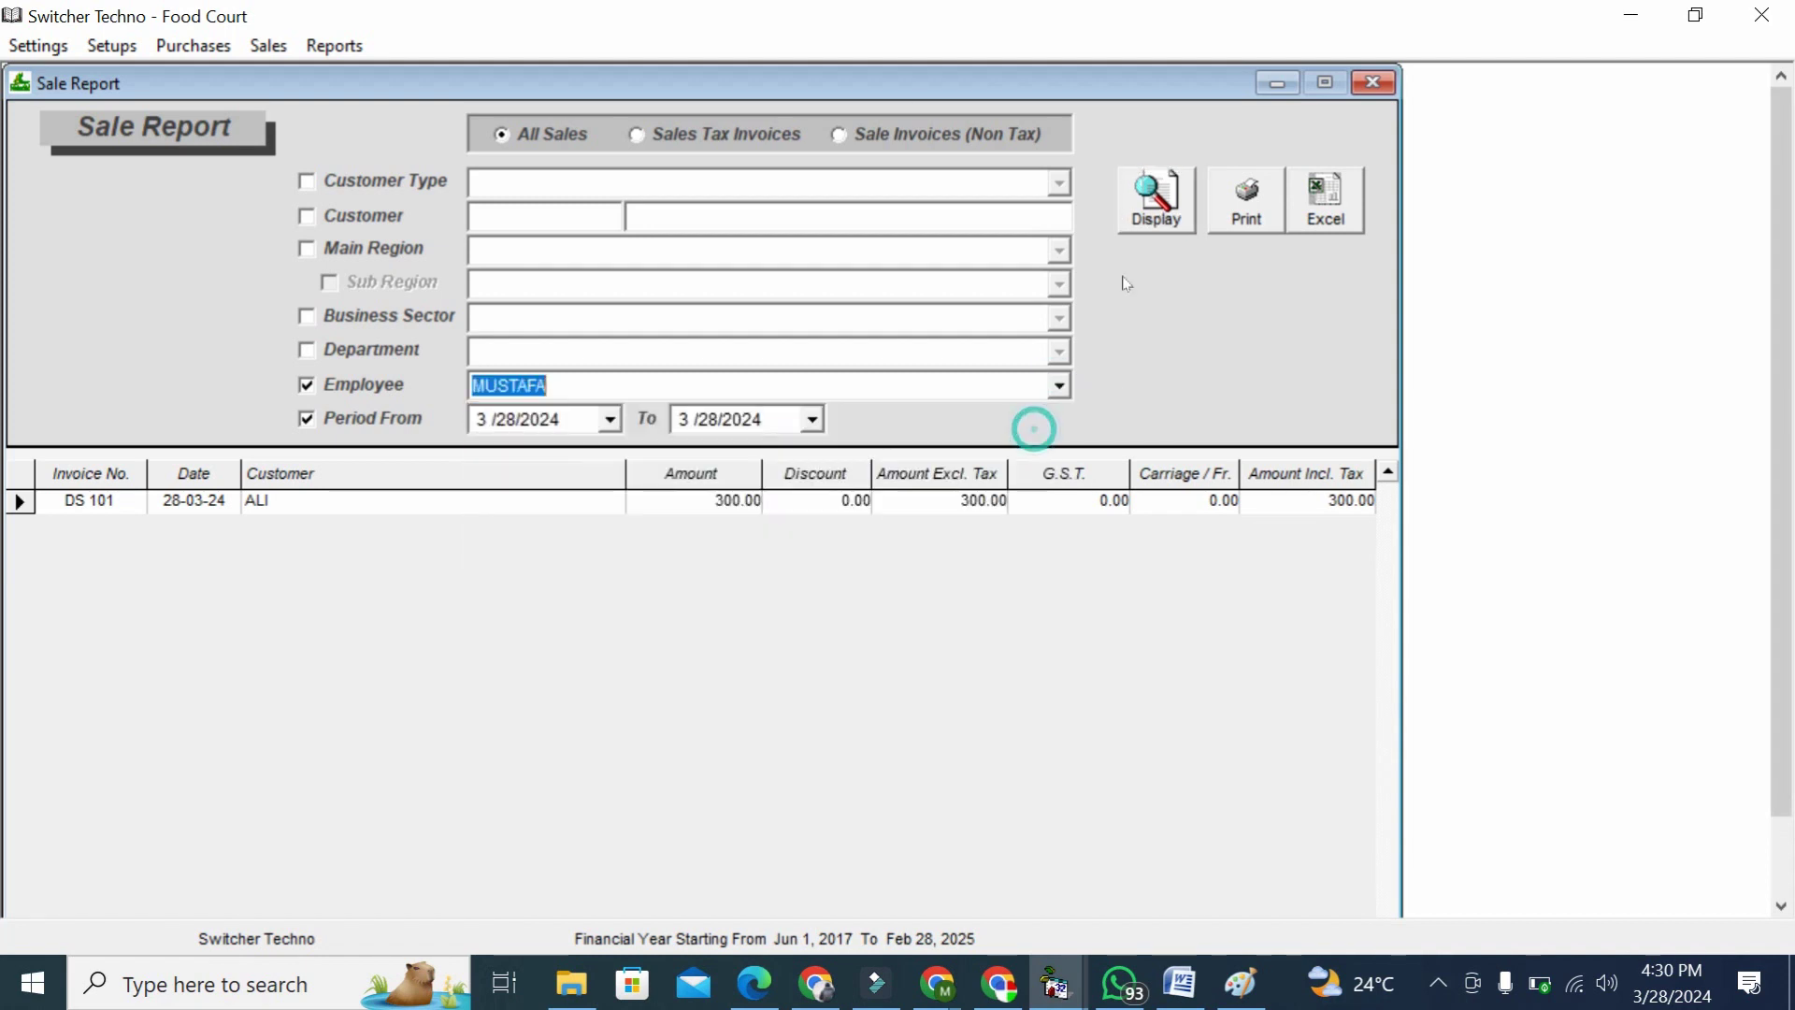
pyautogui.click(1173, 198)
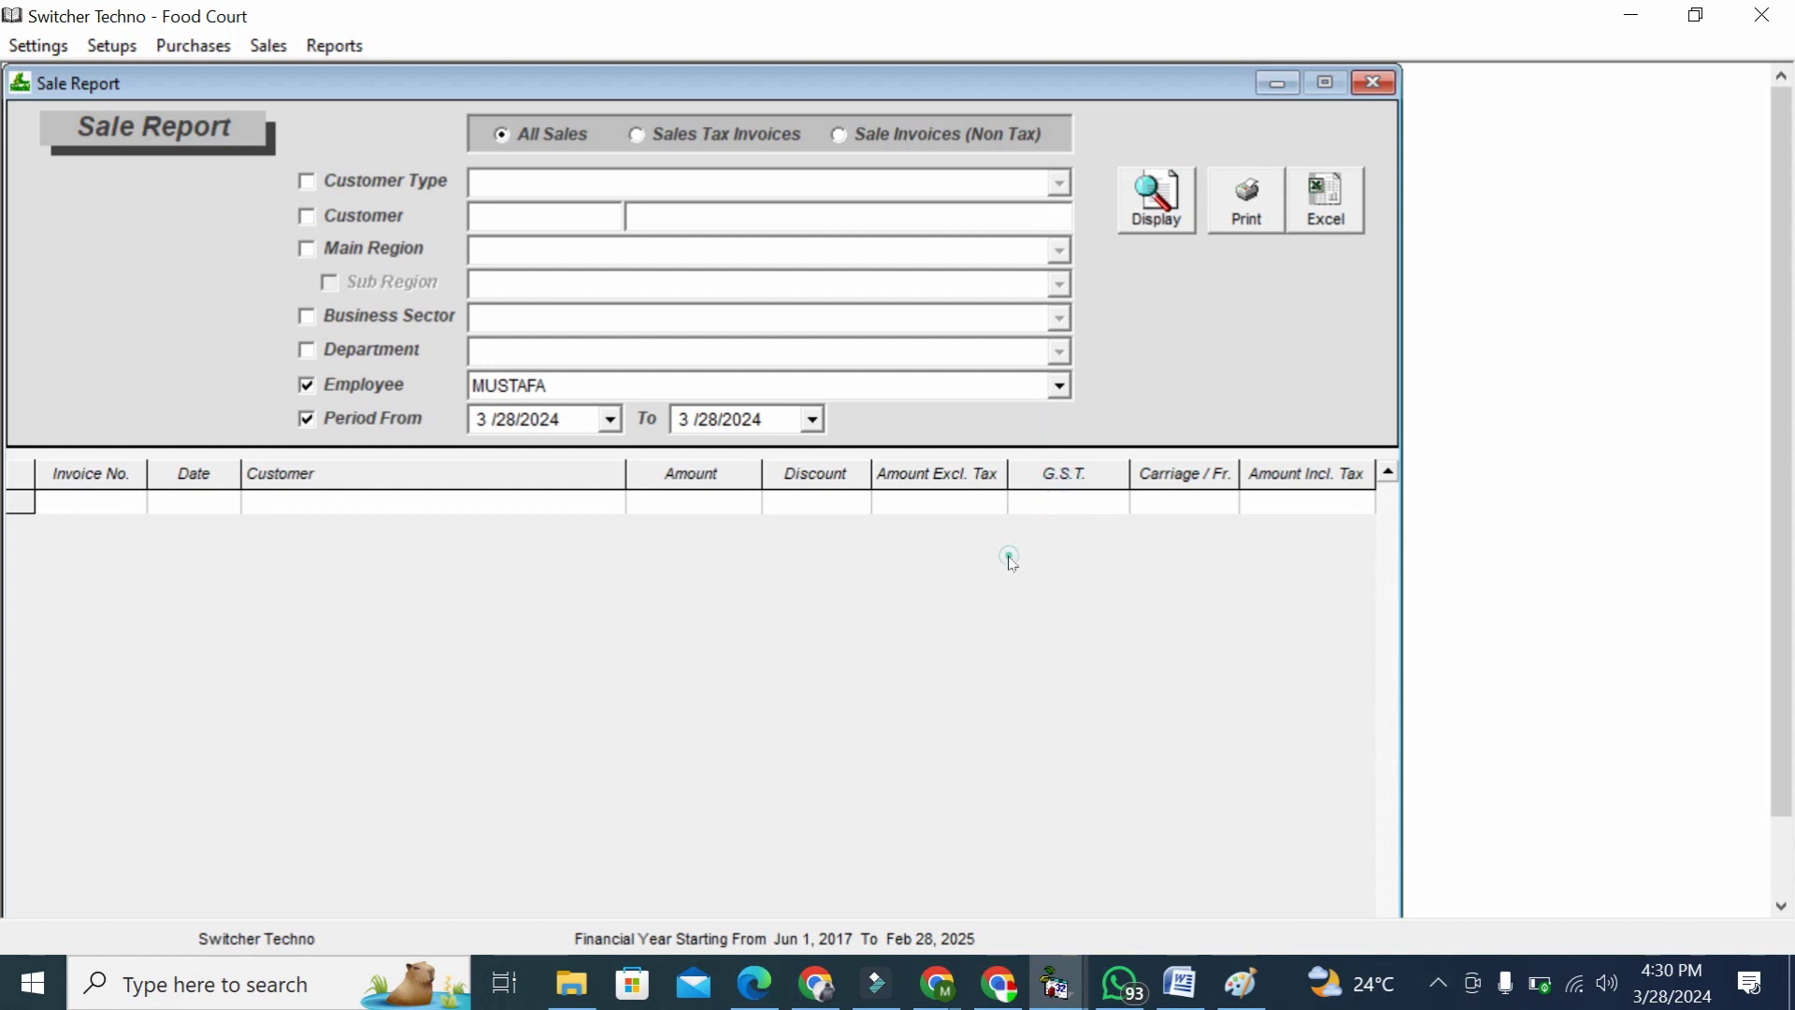
# Display the Cash in Hand account ledger with the 300 invoice debit
pyautogui.click(332, 45)
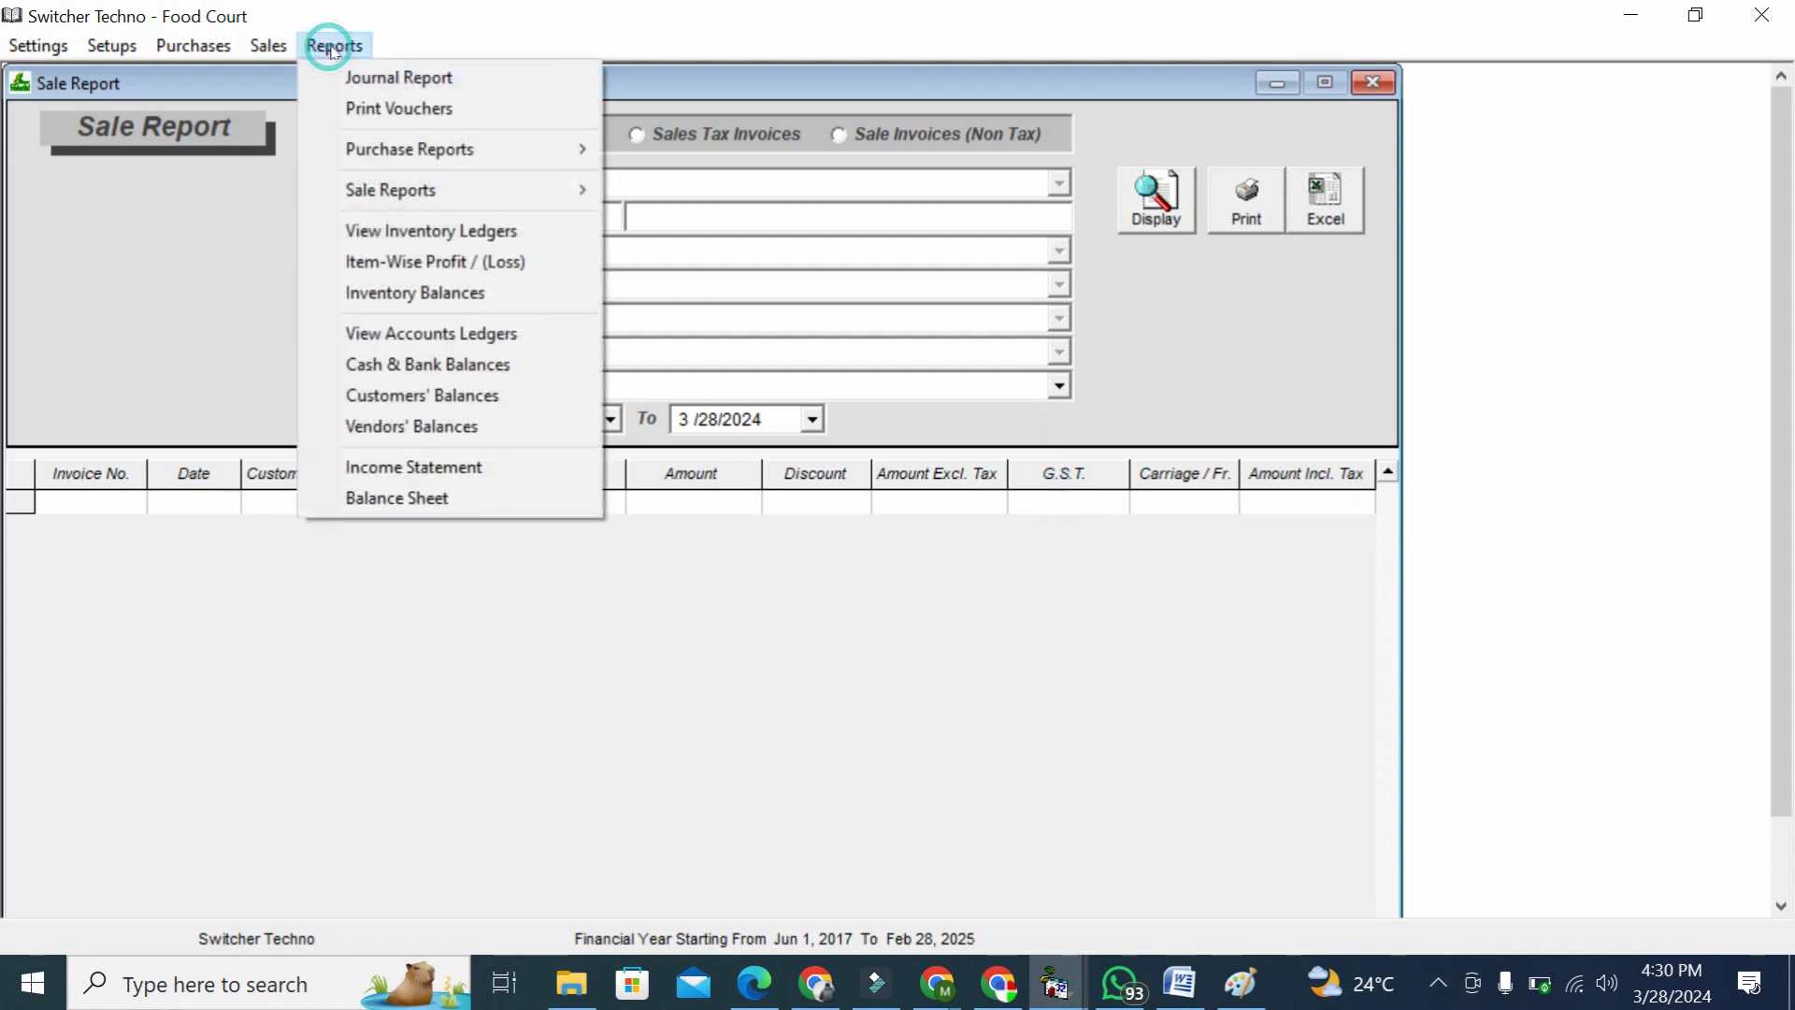
pyautogui.click(416, 333)
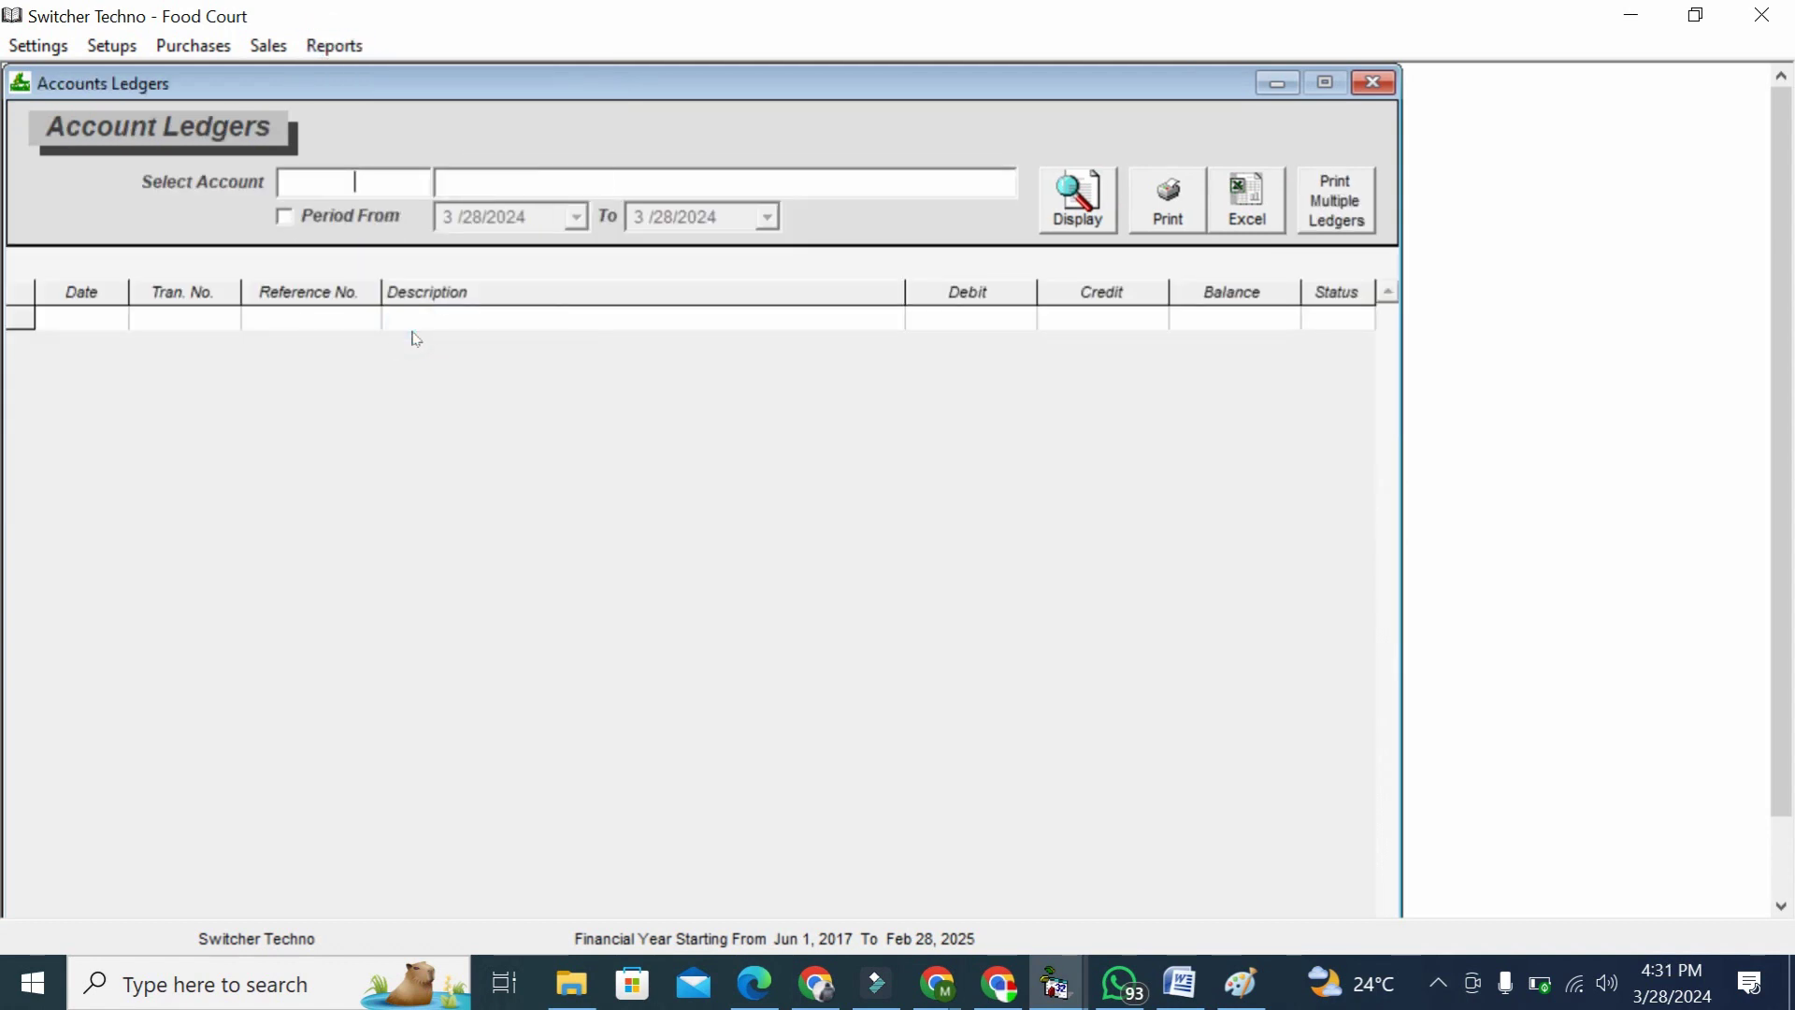
pyautogui.press('Return')
pyautogui.click(1091, 192)
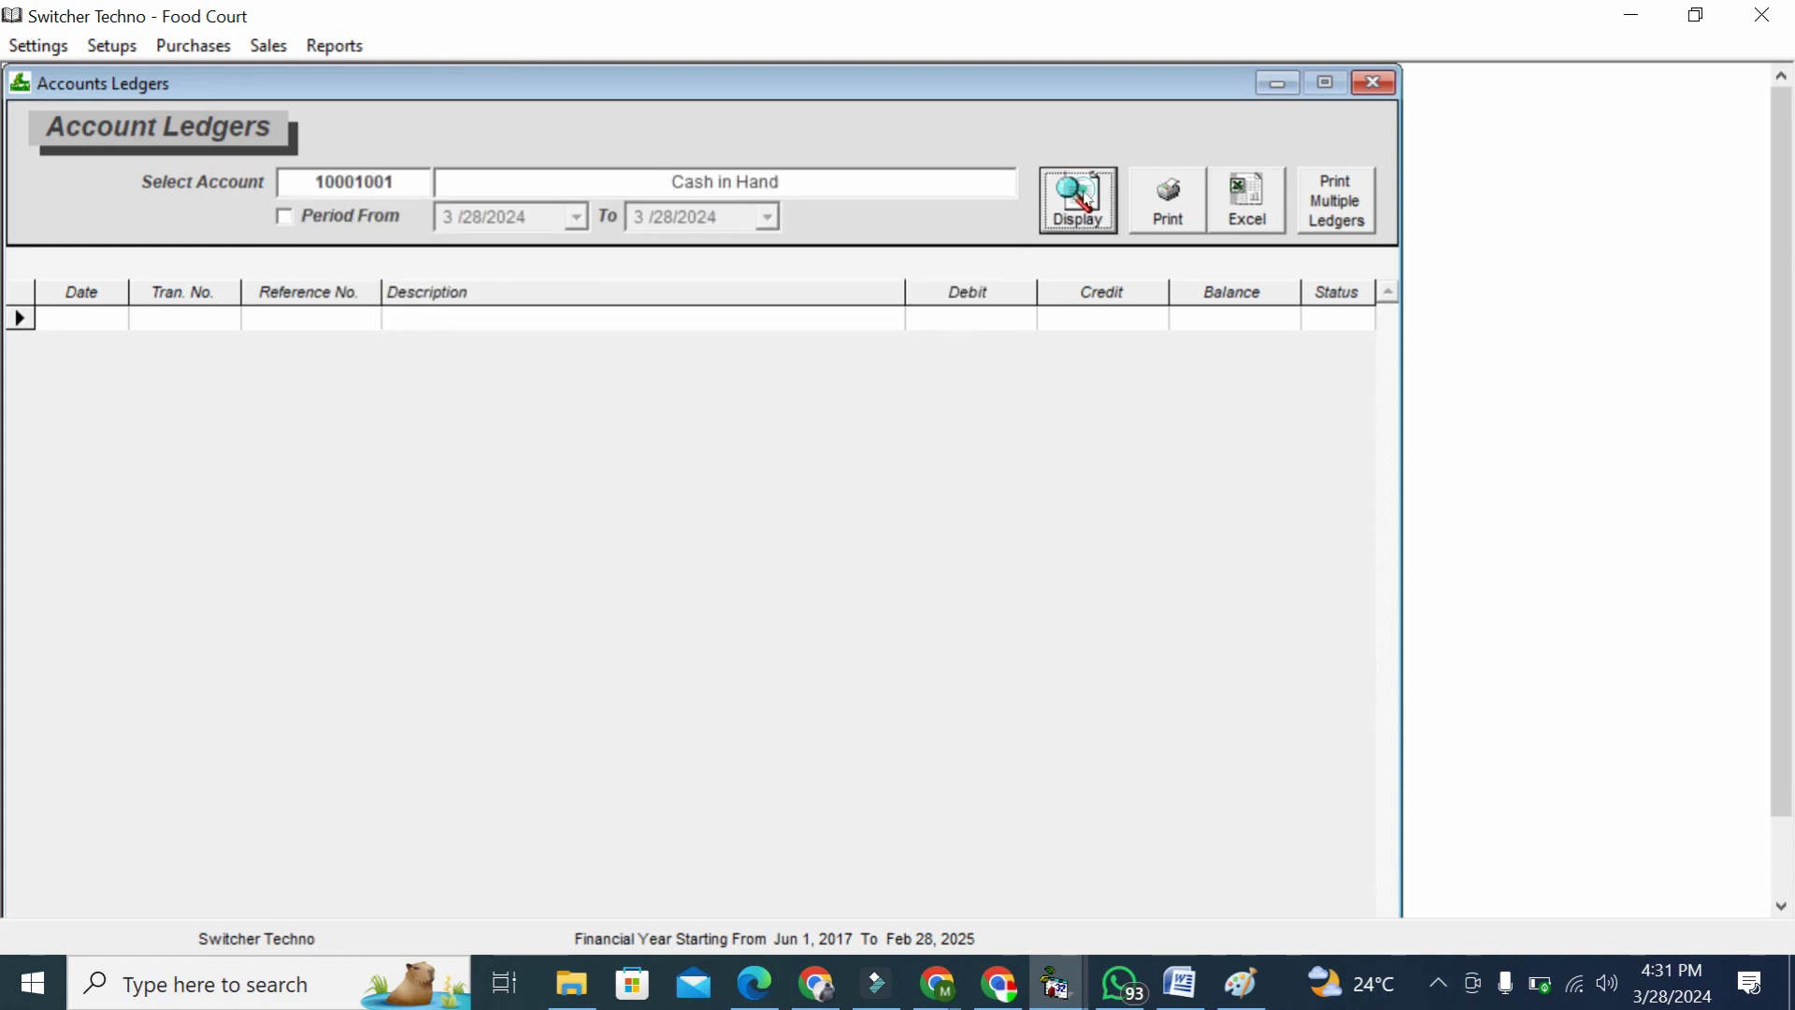
pyautogui.doubleClick(358, 185)
# Close the ledger and sale report windows, returning to the dashboard showing AED 300
pyautogui.click(329, 46)
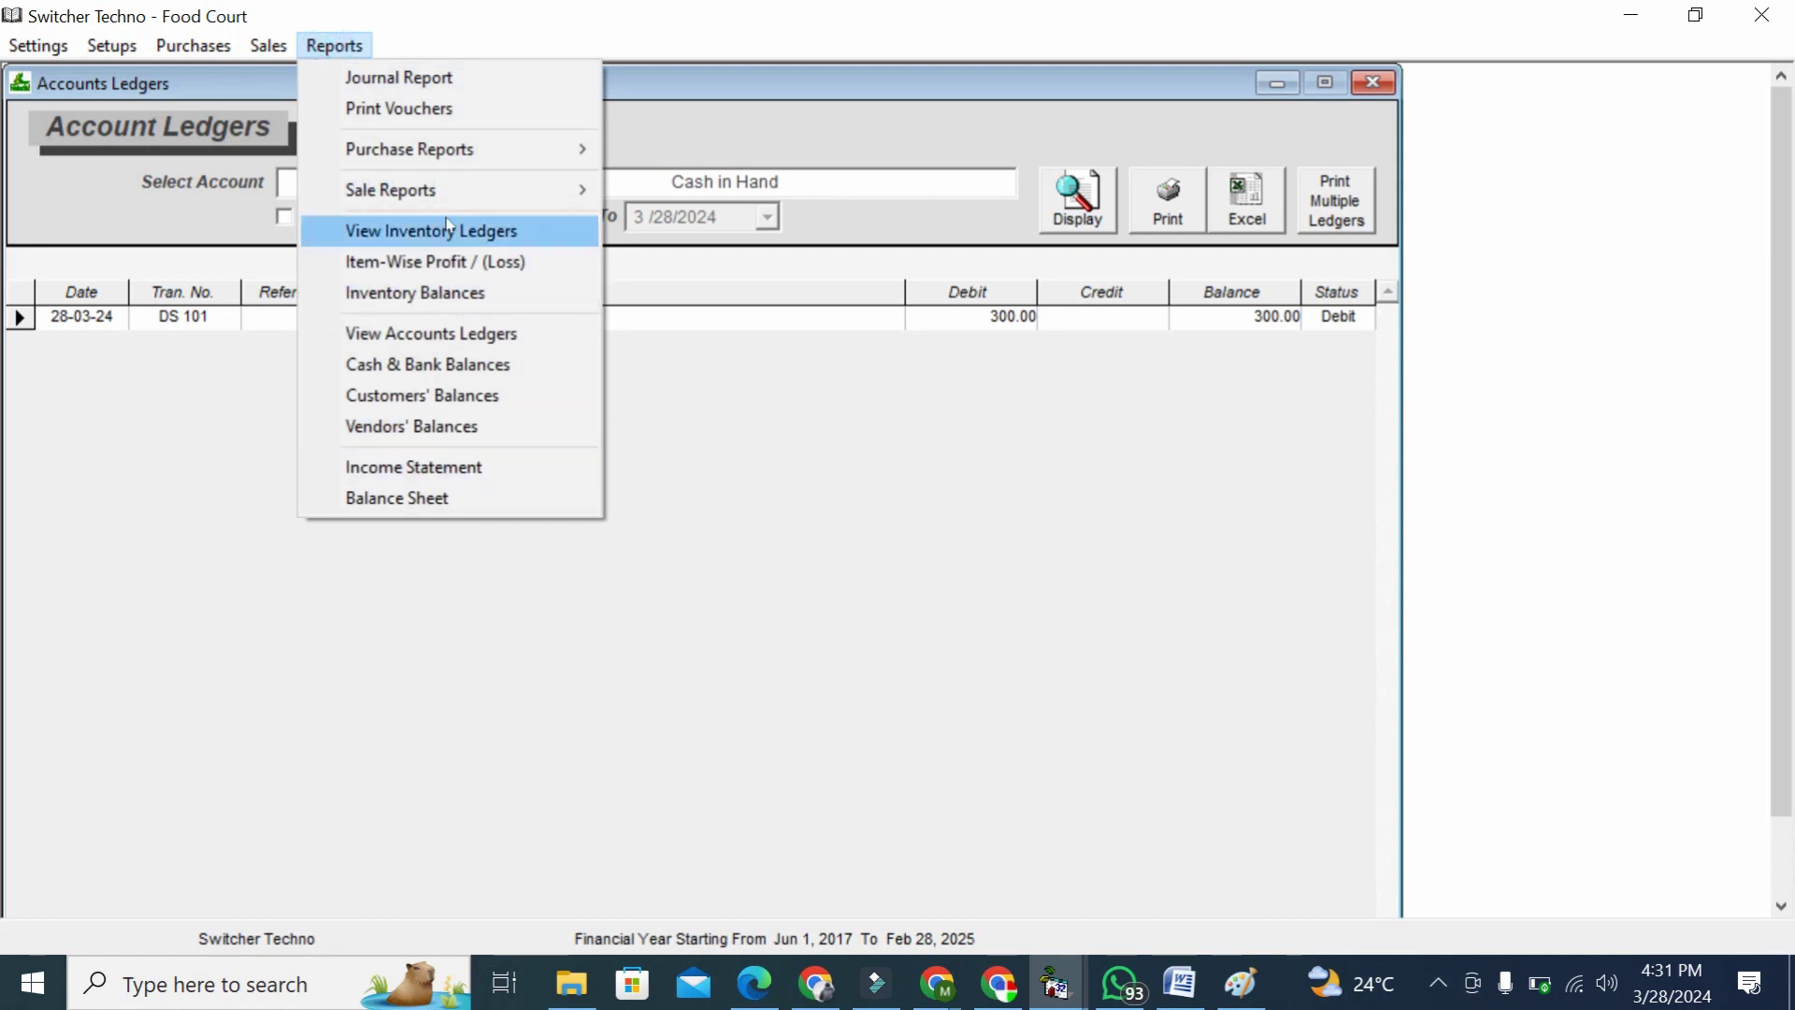
pyautogui.click(455, 161)
pyautogui.click(1373, 84)
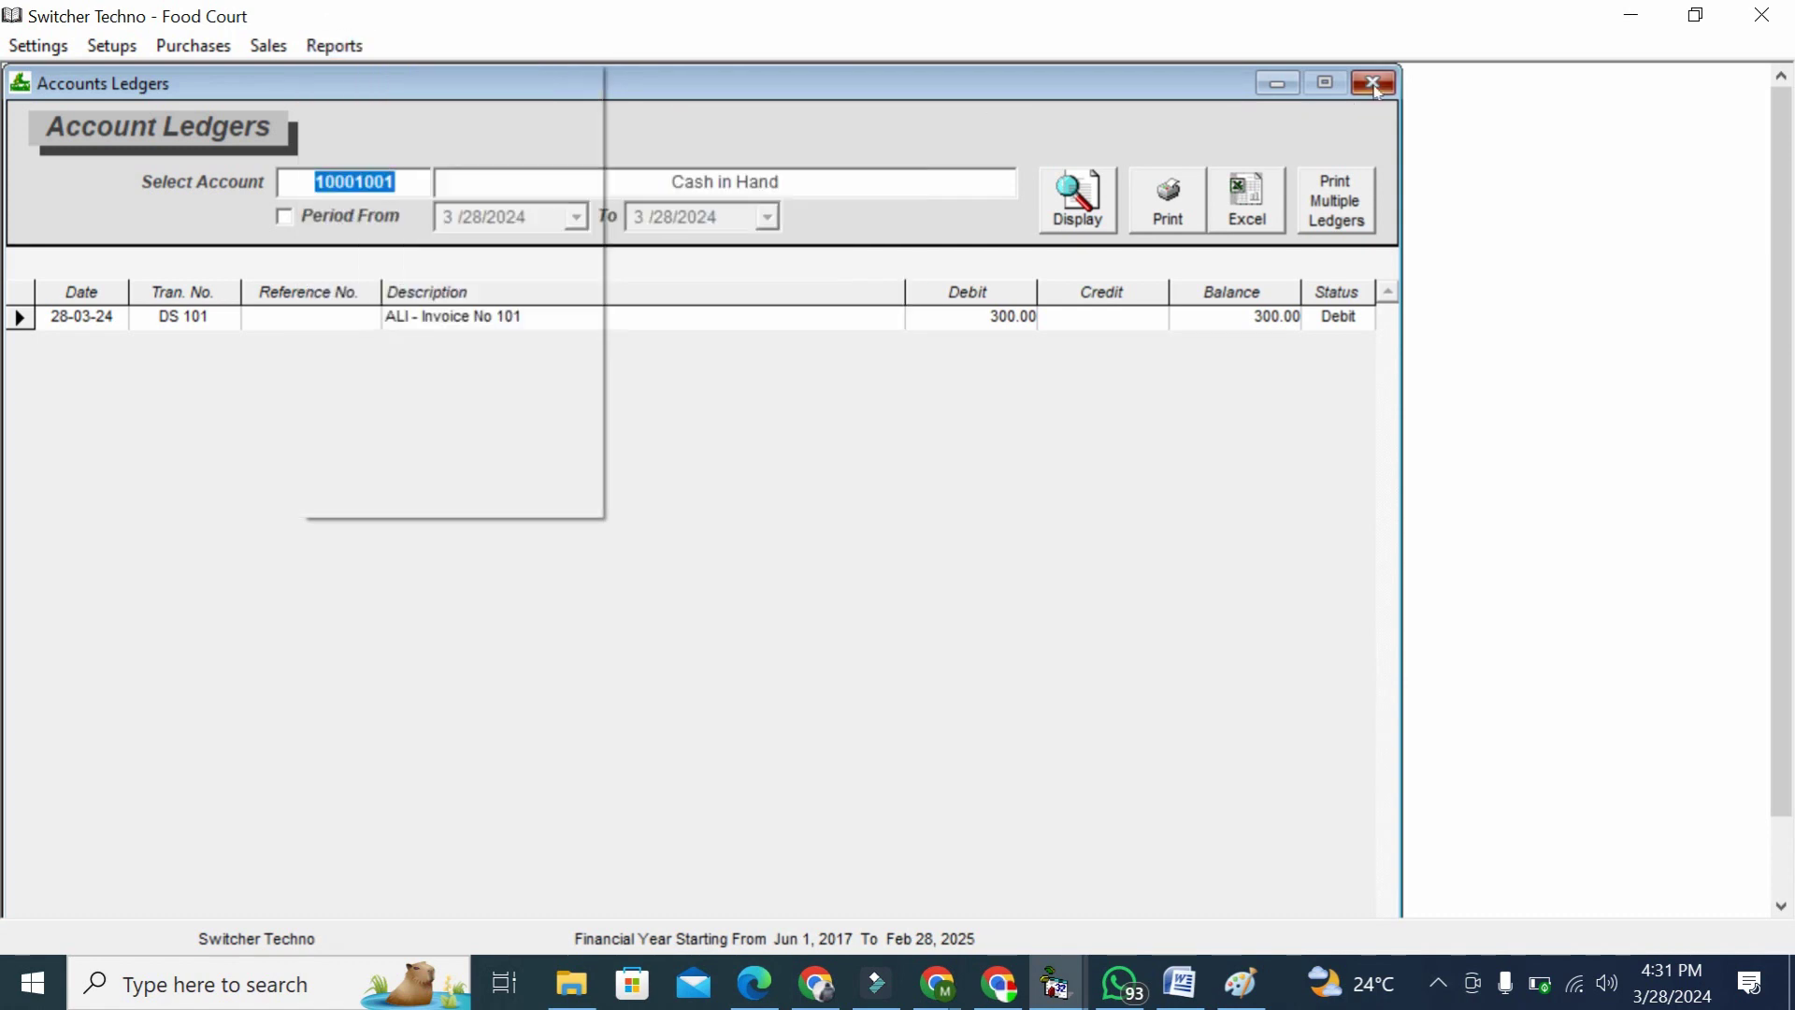
pyautogui.click(1373, 84)
pyautogui.click(1374, 84)
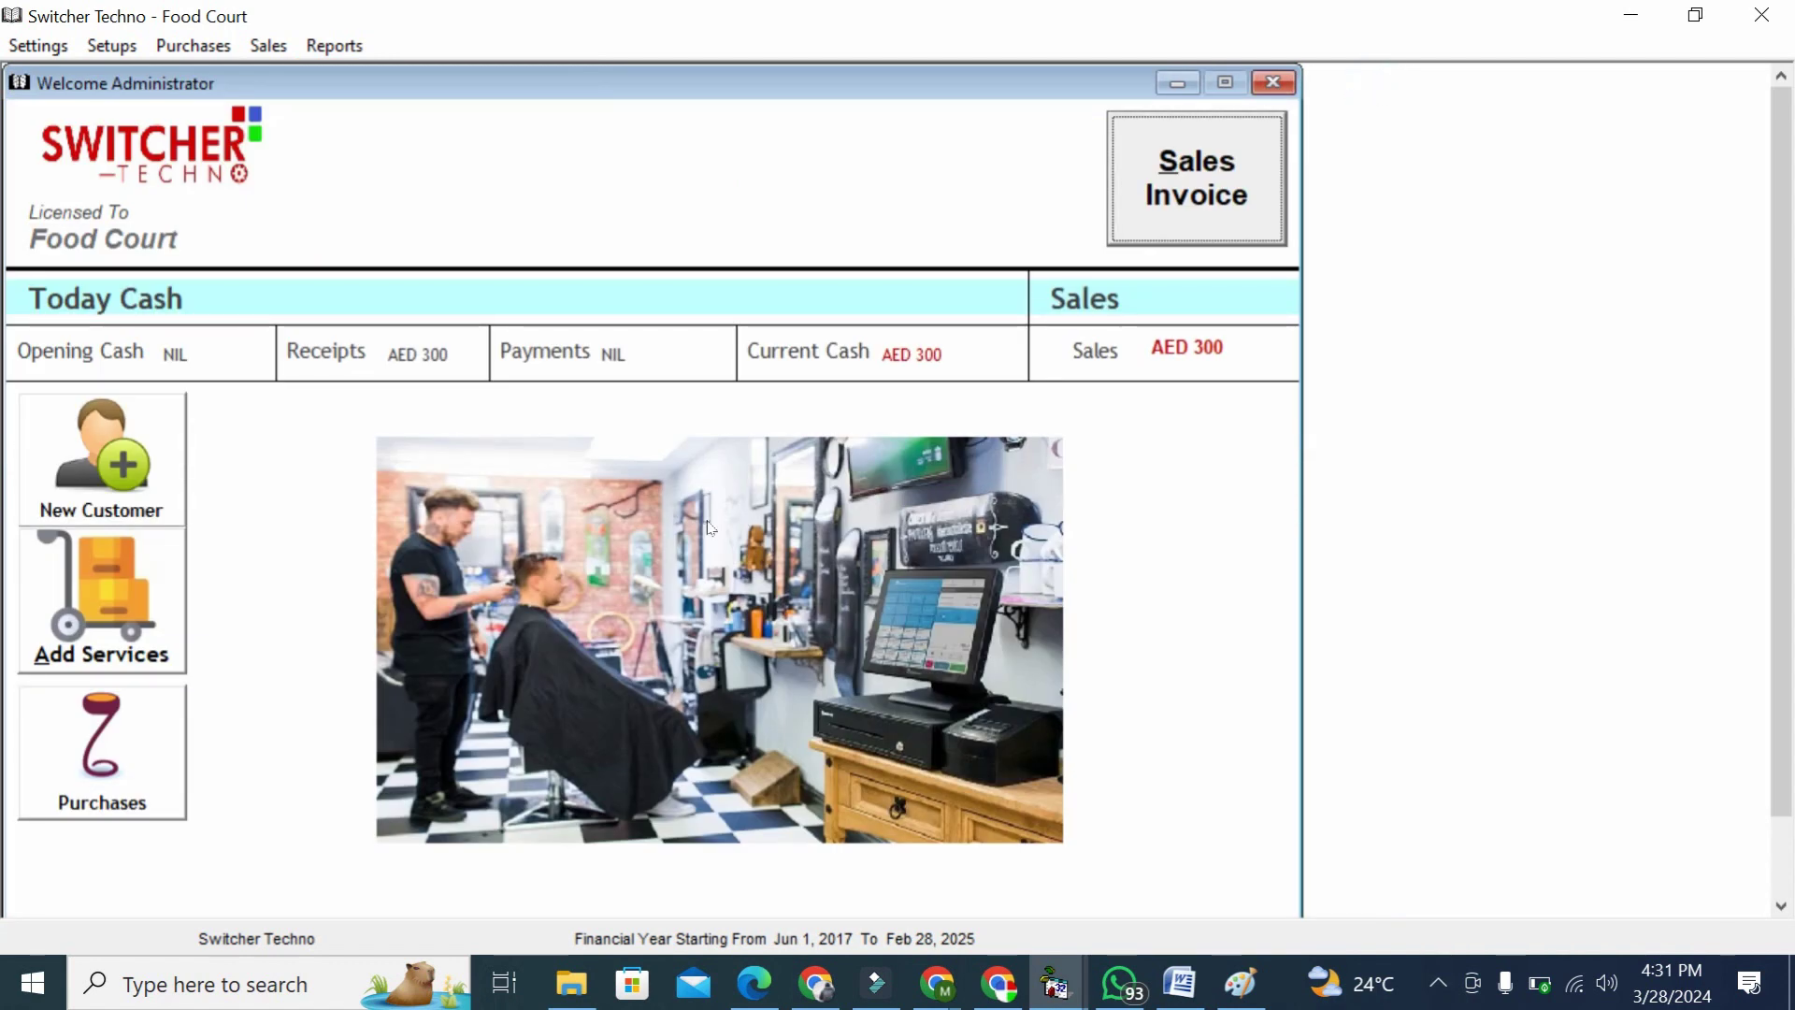